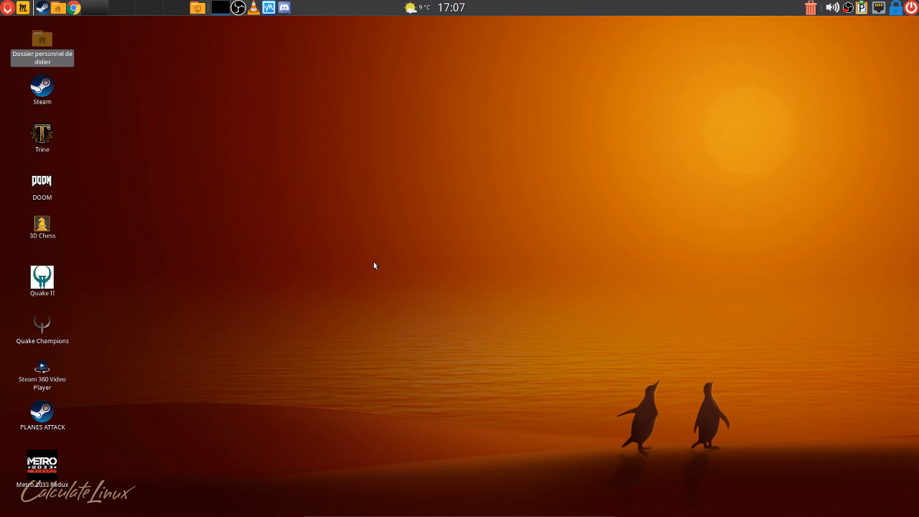
# Launch VirtualBox Manager, showing the powered-off Fedora-31-W-Serveur VM with 8192 MB RAM and 6 processors
pyautogui.click(269, 8)
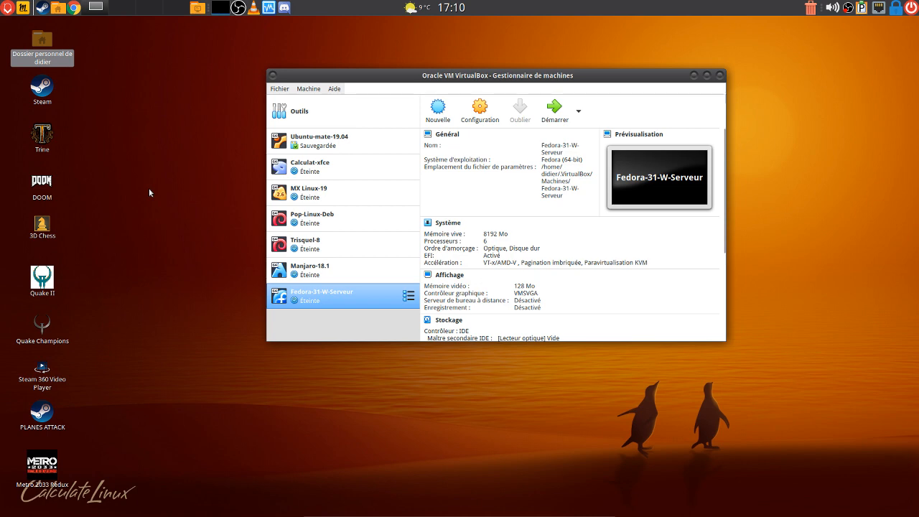
# Switch to the Chrome window with ubuntu-fr.org and scroll through its home page
pyautogui.hotkey('alt', 'Tab')
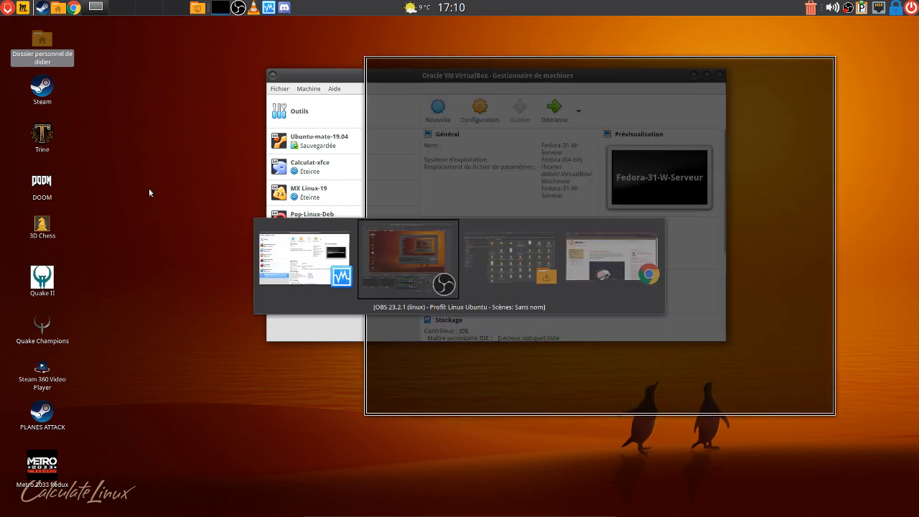
pyautogui.hotkey('alt', 'Tab')
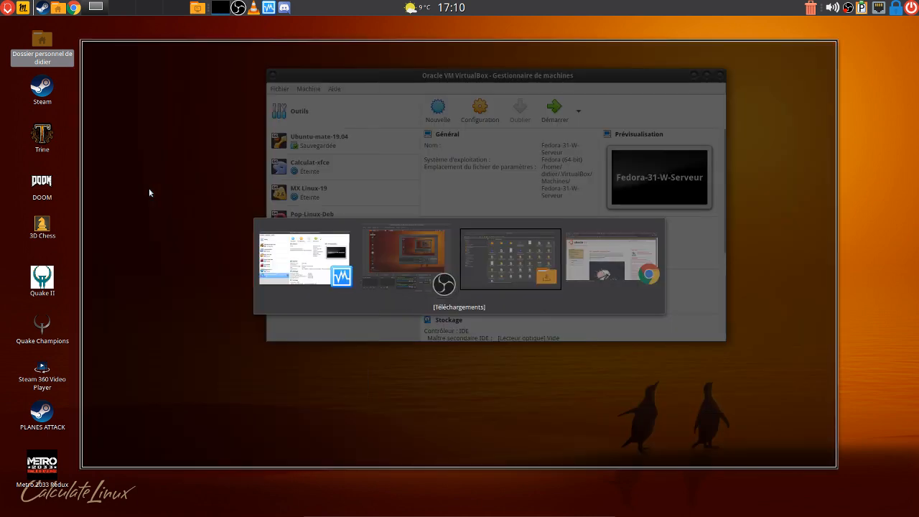
pyautogui.hotkey('alt', 'Tab')
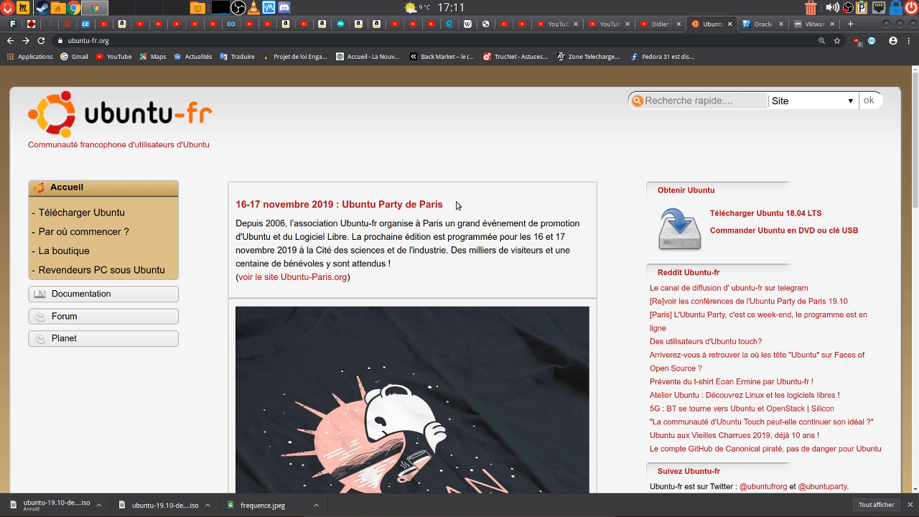
pyautogui.scroll(-6, 487, 229)
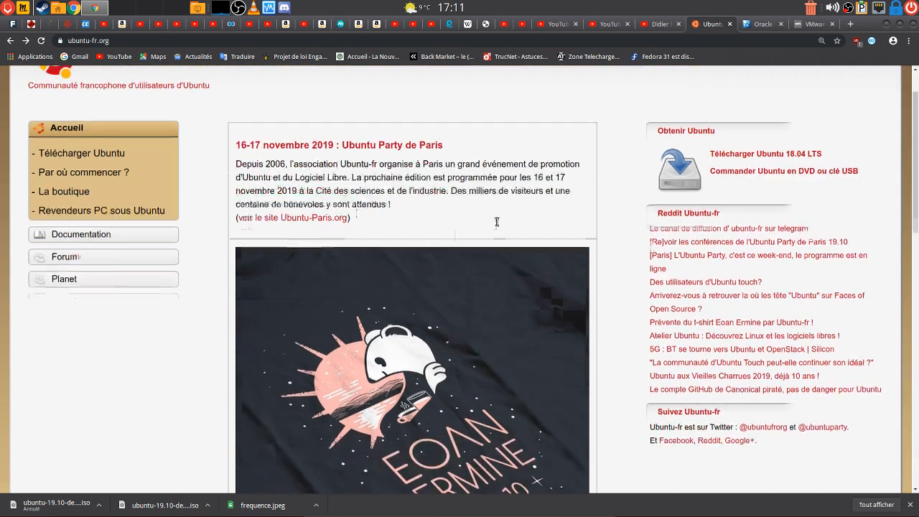
pyautogui.scroll(-4, 487, 229)
pyautogui.scroll(9, 474, 208)
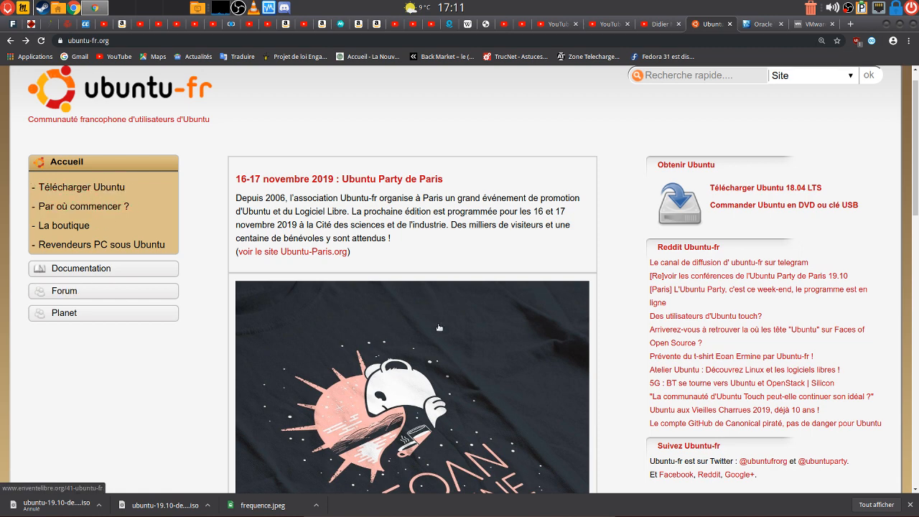
# Browse the ubuntu-fr Documentation wiki, then switch to the virtualbox.org welcome page
pyautogui.click(83, 270)
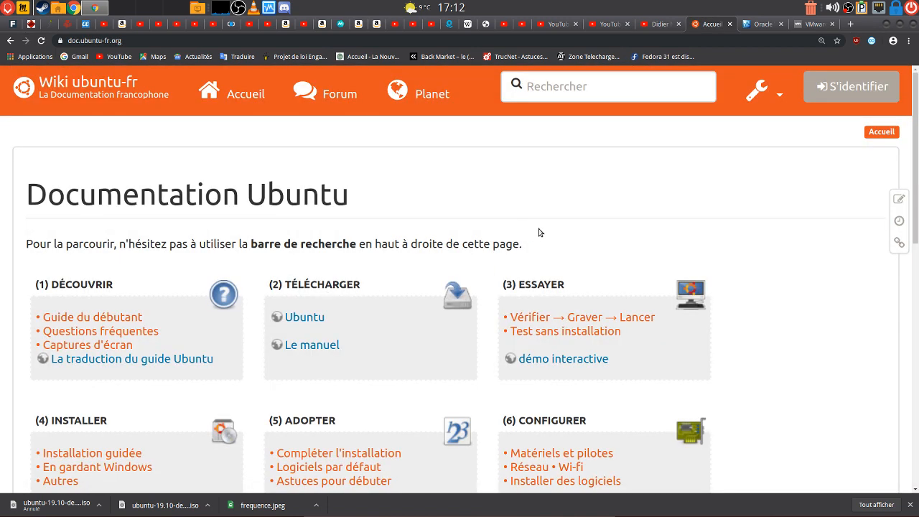
pyautogui.scroll(-3, 537, 234)
pyautogui.scroll(4, 426, 353)
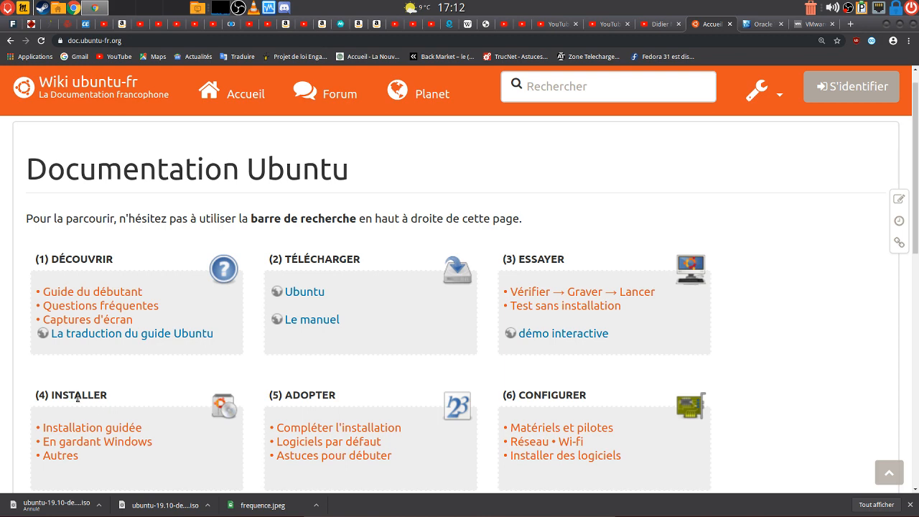
pyautogui.scroll(-3, 481, 364)
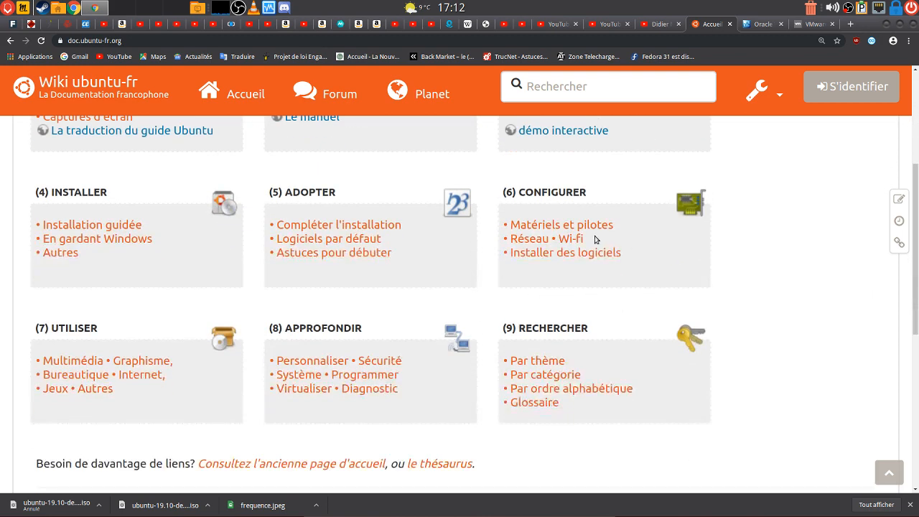
pyautogui.scroll(-2, 396, 285)
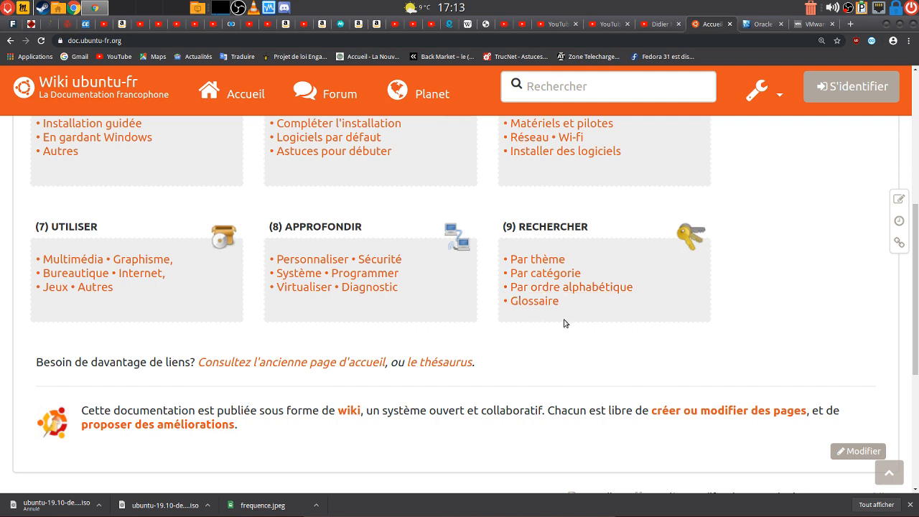
pyautogui.scroll(3, 548, 348)
pyautogui.scroll(5, 545, 340)
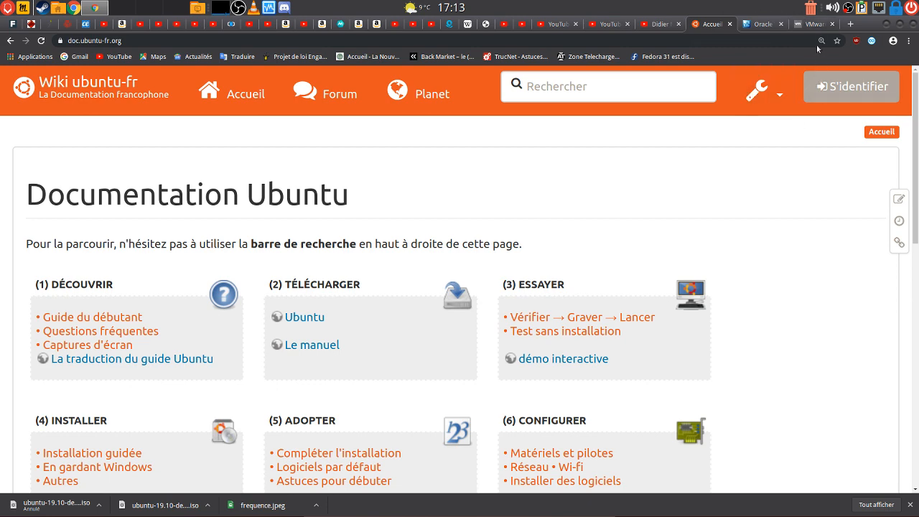
pyautogui.click(765, 24)
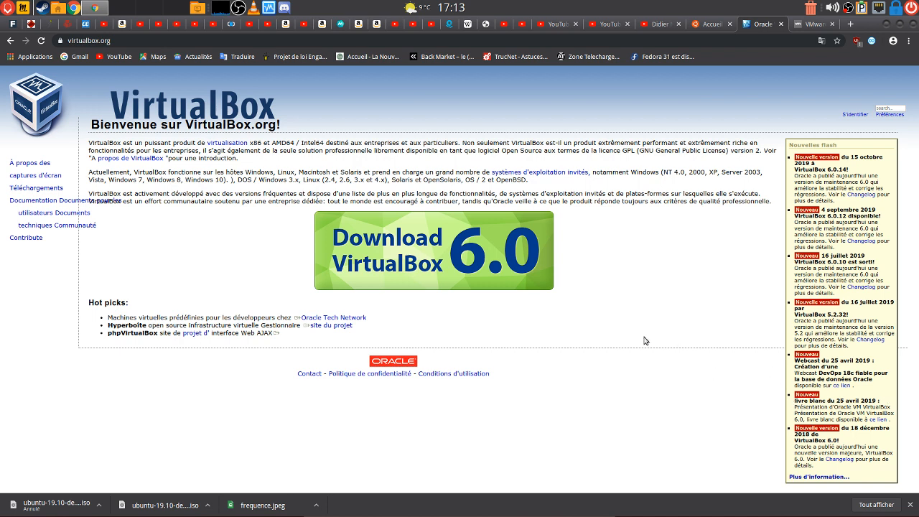
pyautogui.click(806, 25)
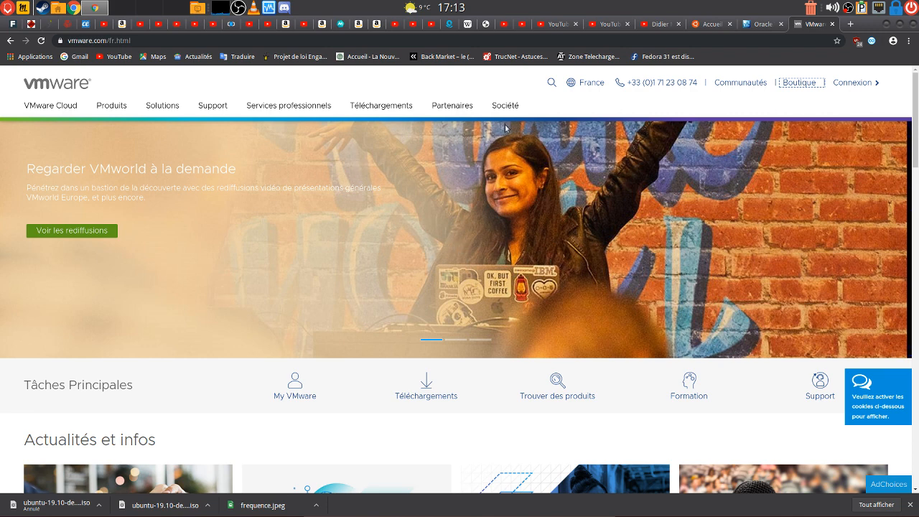
pyautogui.scroll(-15, 587, 263)
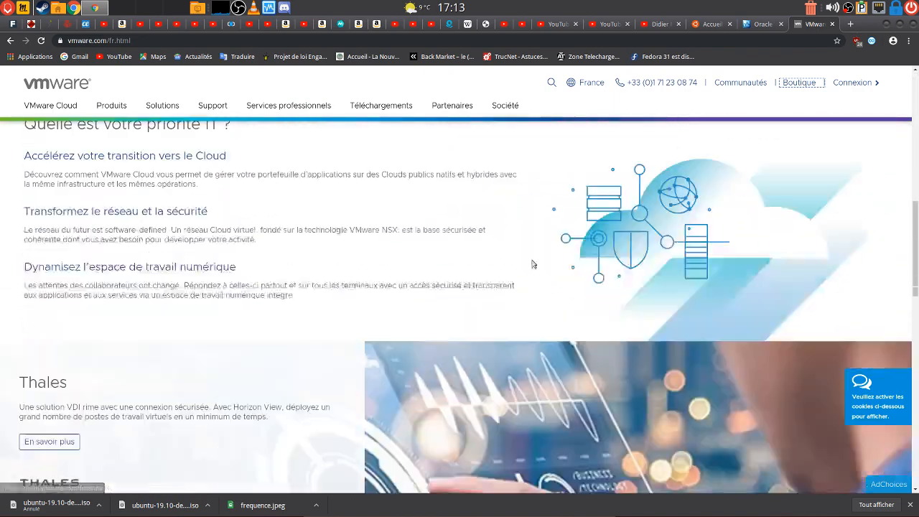
pyautogui.scroll(-10, 519, 275)
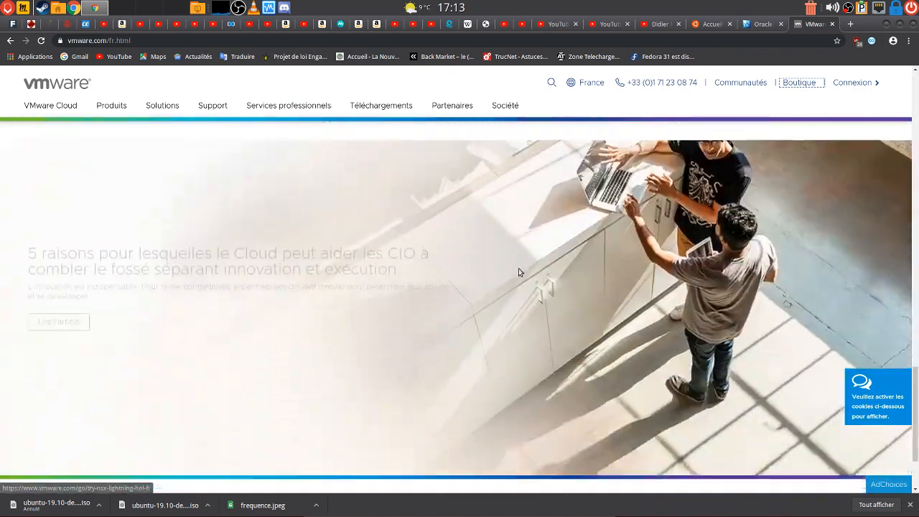
pyautogui.scroll(3, 548, 295)
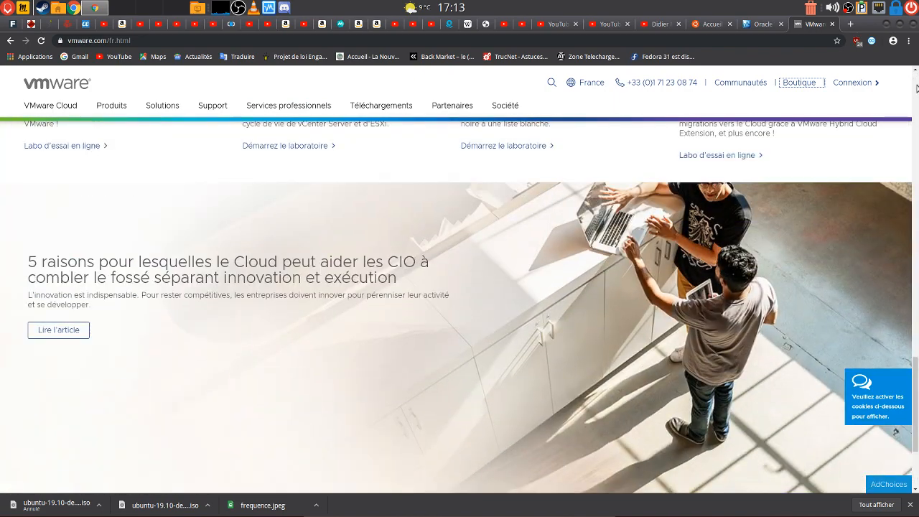
pyautogui.scroll(20, 646, 216)
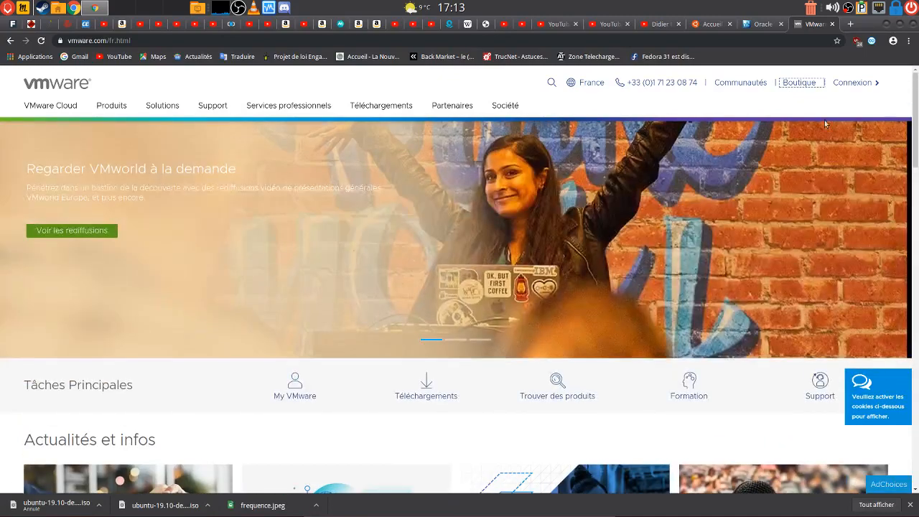
pyautogui.click(792, 82)
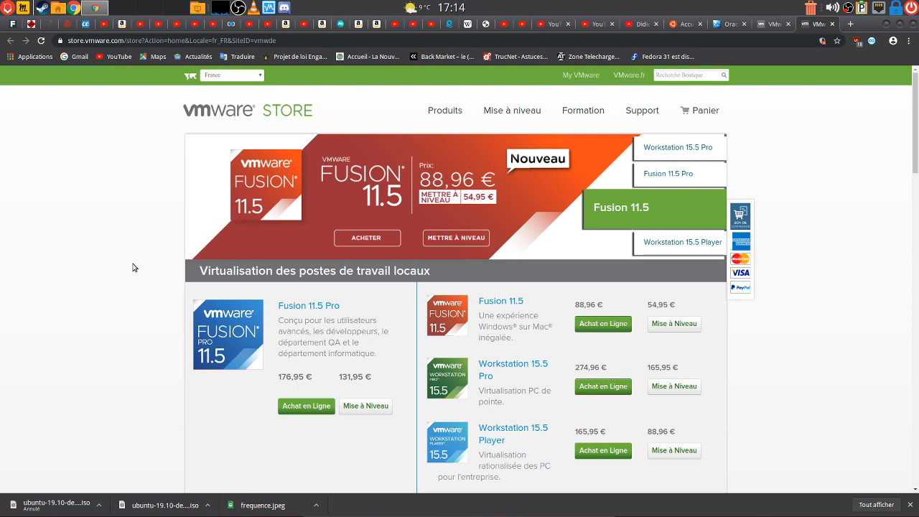
pyautogui.scroll(-3, 118, 281)
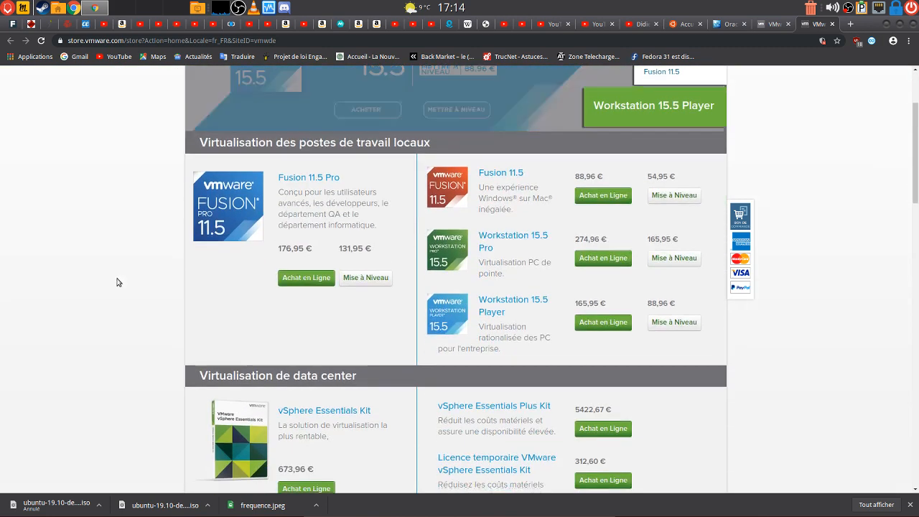
pyautogui.scroll(1, 118, 282)
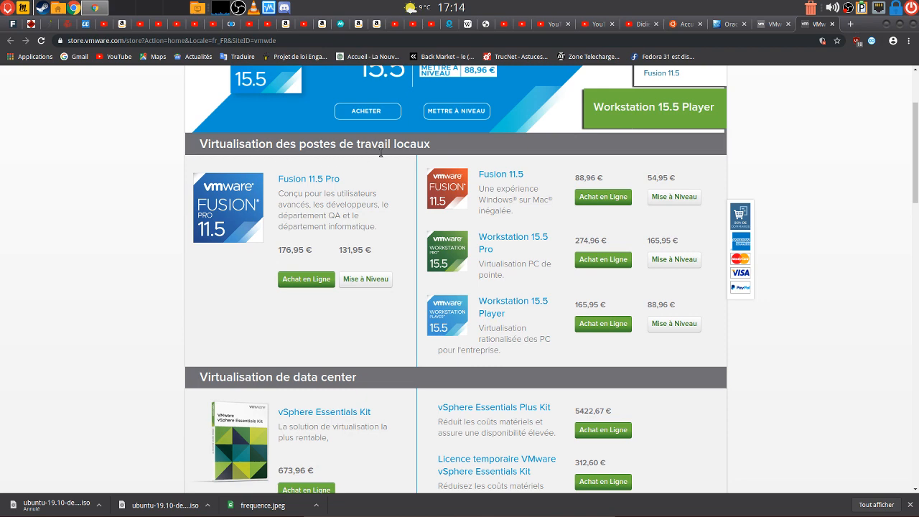
pyautogui.scroll(-3, 127, 354)
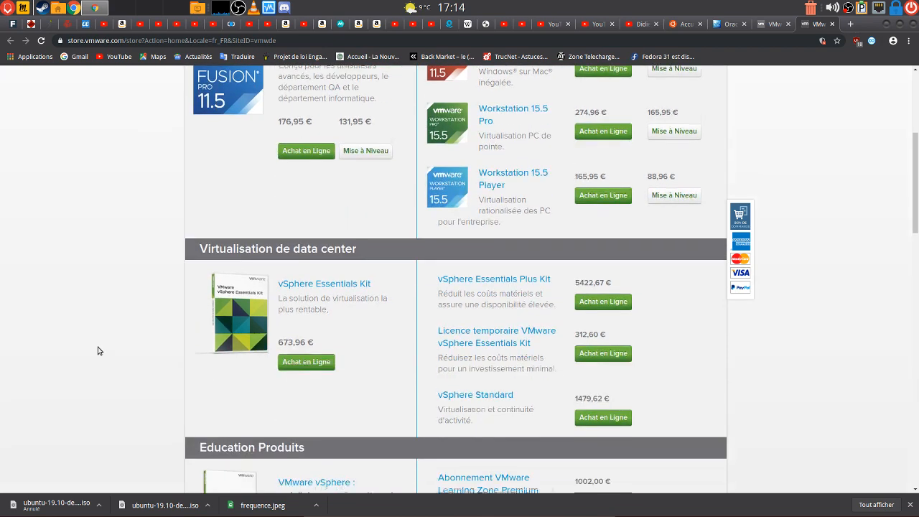
pyautogui.scroll(2, 132, 299)
pyautogui.scroll(-2, 69, 343)
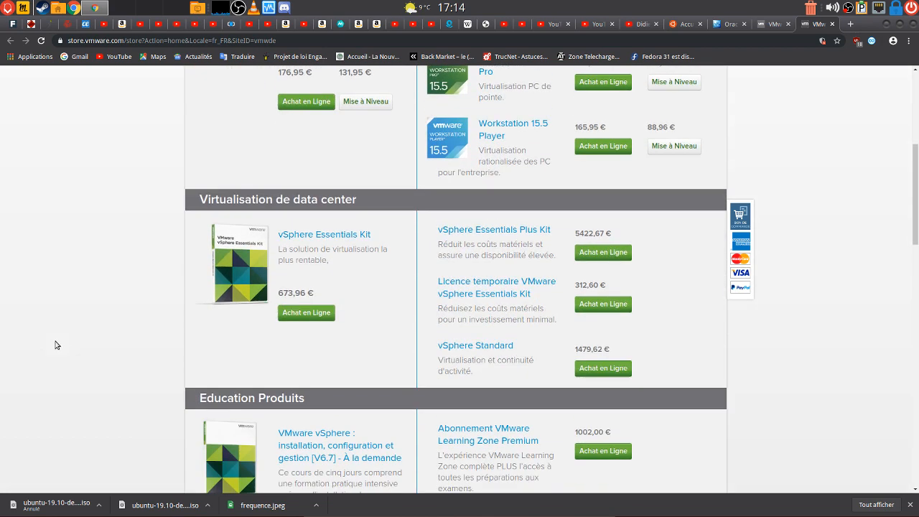
pyautogui.scroll(-1, 79, 332)
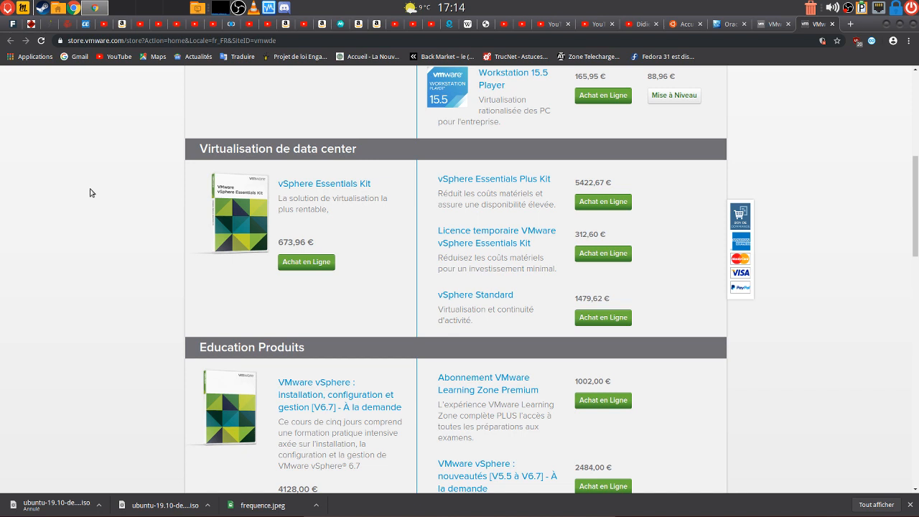
pyautogui.scroll(-4, 90, 193)
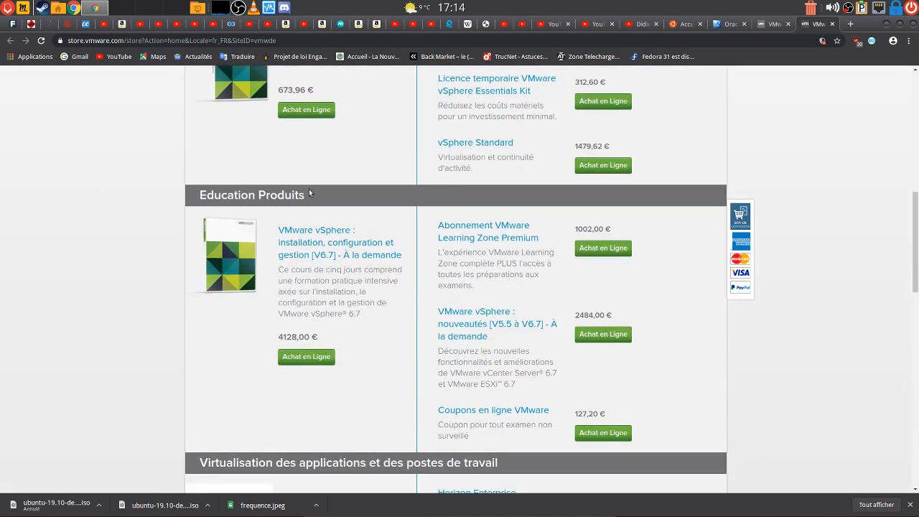
pyautogui.scroll(-6, 88, 319)
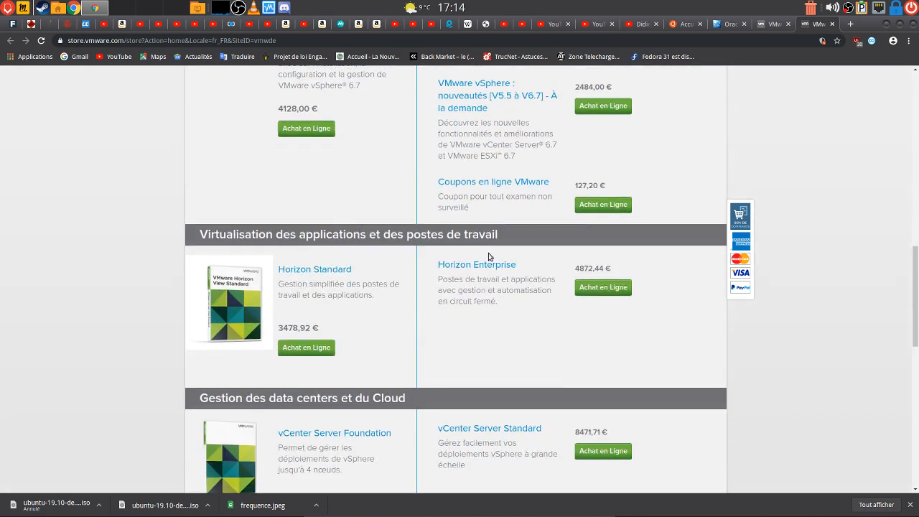
pyautogui.scroll(-5, 114, 337)
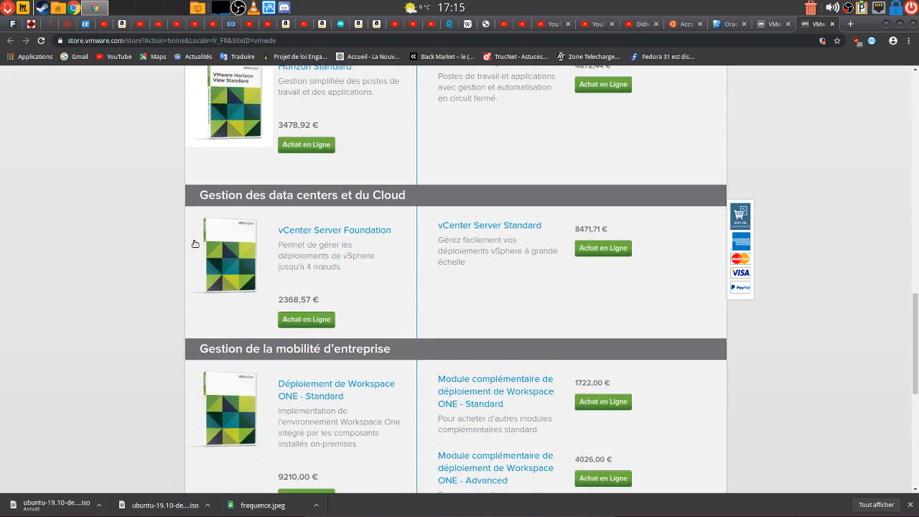
pyautogui.scroll(-6, 91, 316)
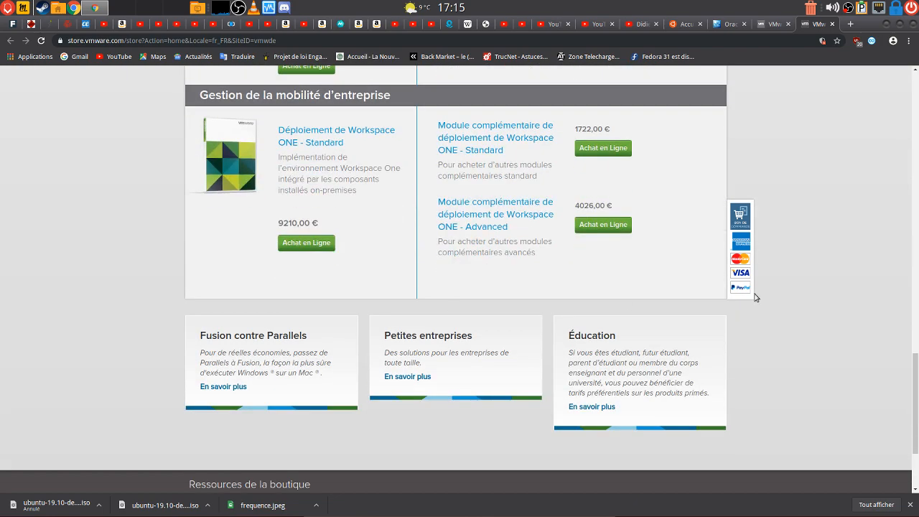
pyautogui.click(914, 79)
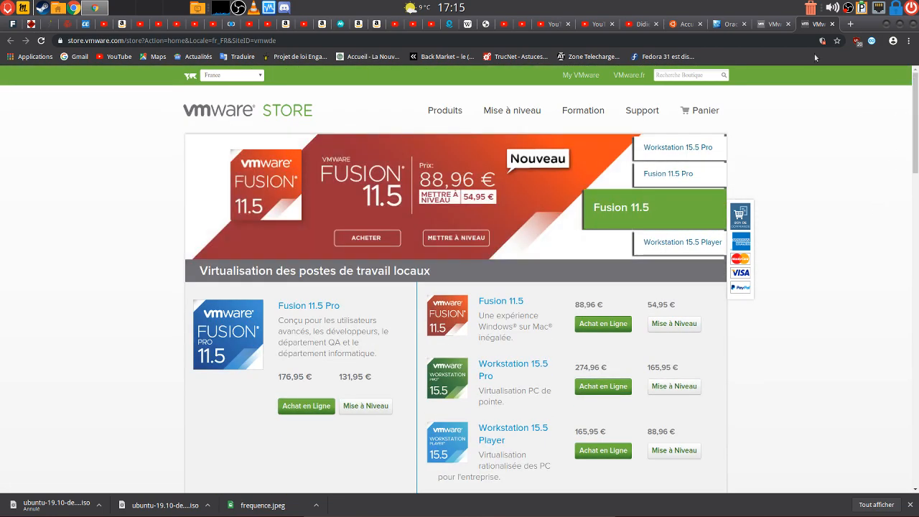
# Go through the VMware and virtualbox.org tabs, then minimise Chrome to reveal VirtualBox Manager
pyautogui.click(779, 24)
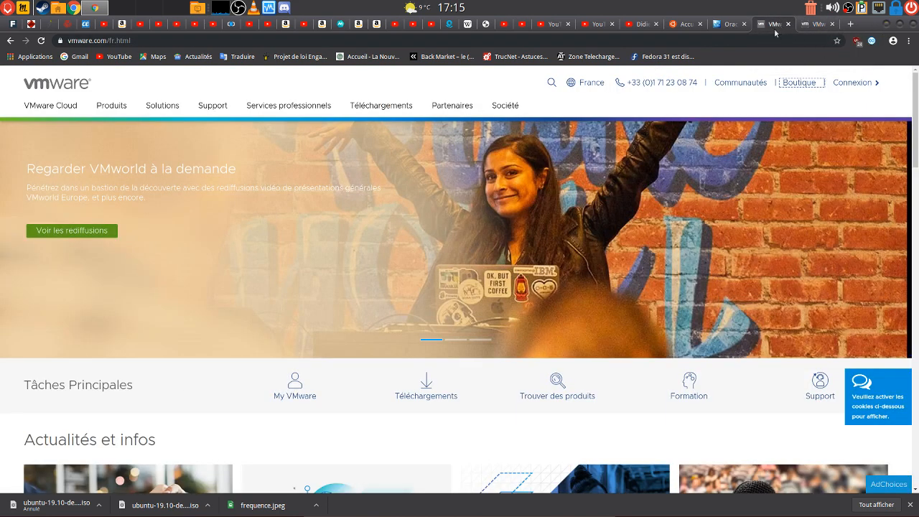
pyautogui.click(735, 25)
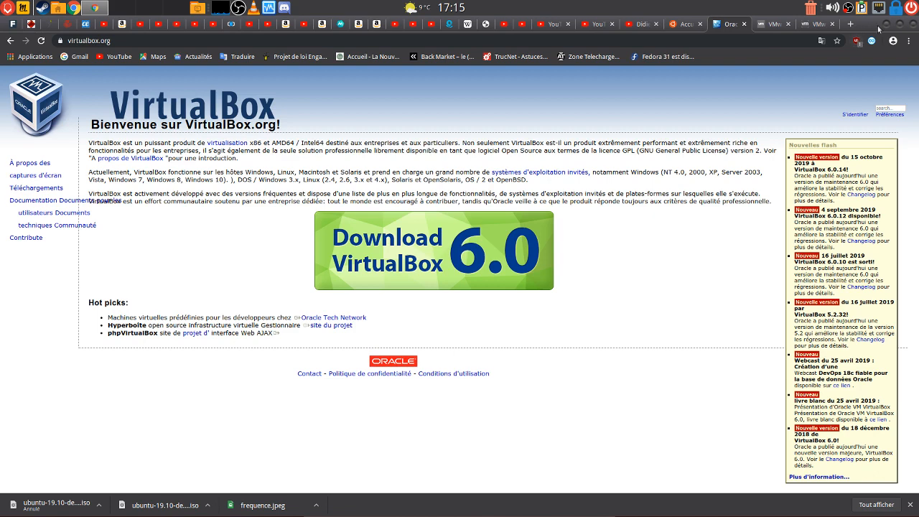
pyautogui.click(887, 25)
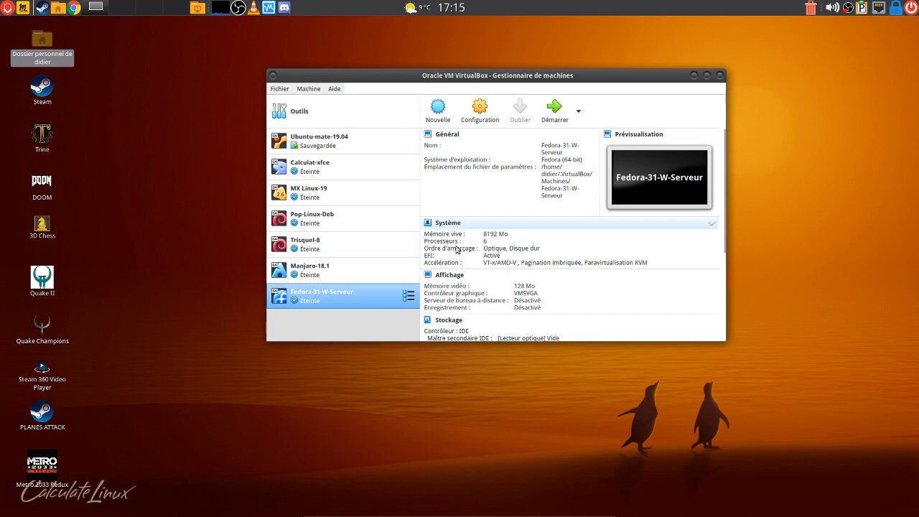
# Maximize VirtualBox Manager and start the new VM wizard with Nouvelle
pyautogui.click(708, 77)
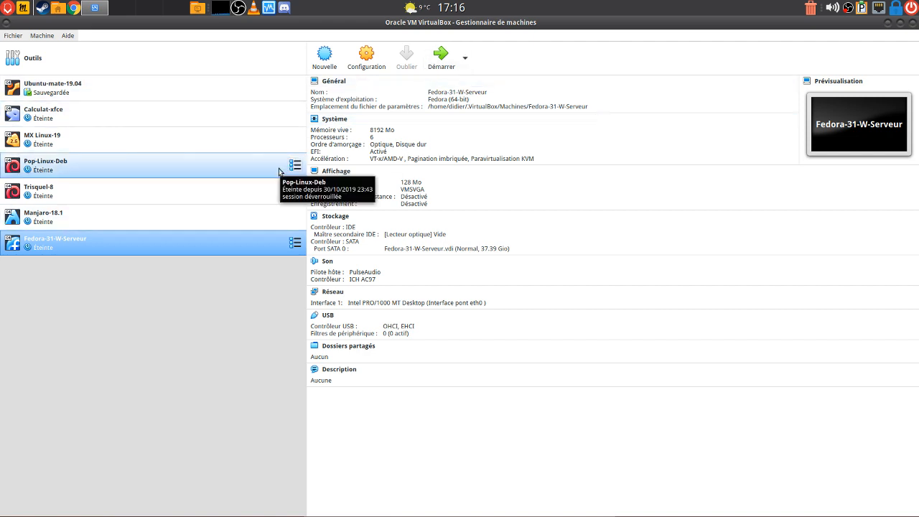
pyautogui.click(327, 64)
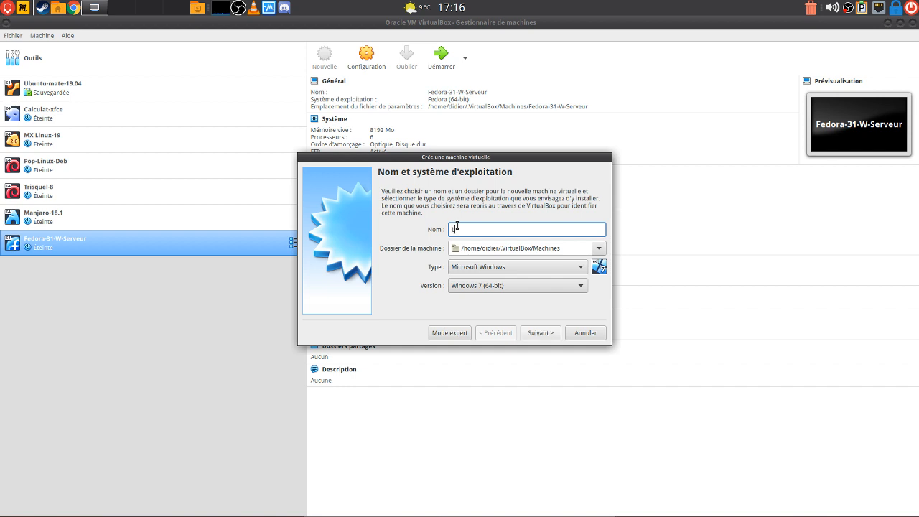
# Name the machine Linux-Ubuntu-19.10 with version Ubuntu (64-bit) and continue to memory size
pyautogui.write('Linux')
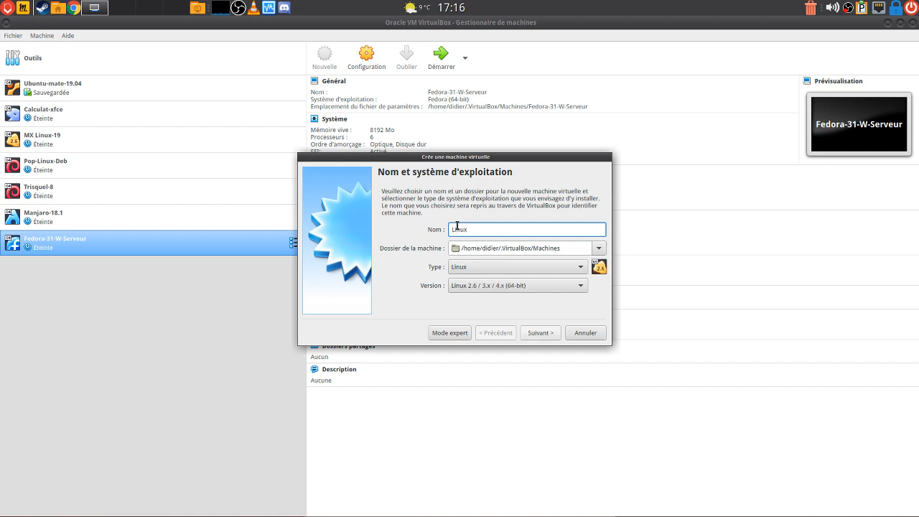
pyautogui.write('-Ubuntu')
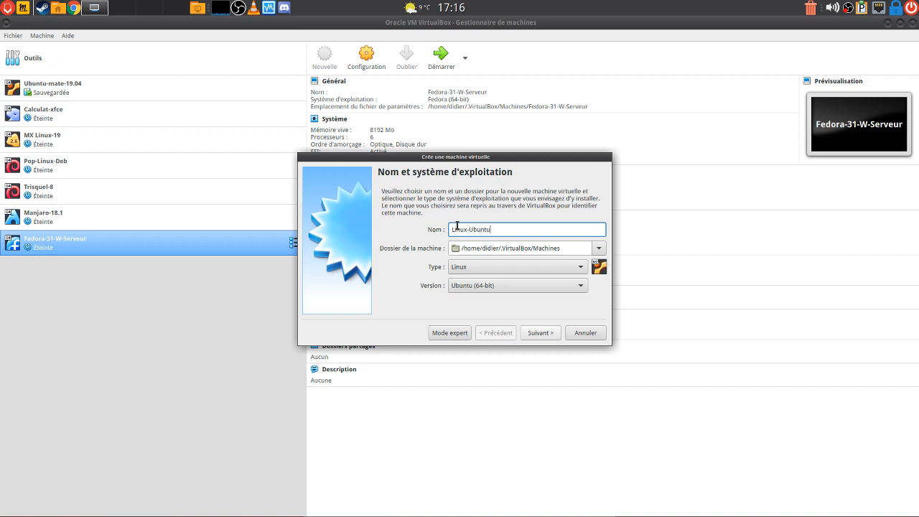
pyautogui.write('-19.10')
pyautogui.click(581, 286)
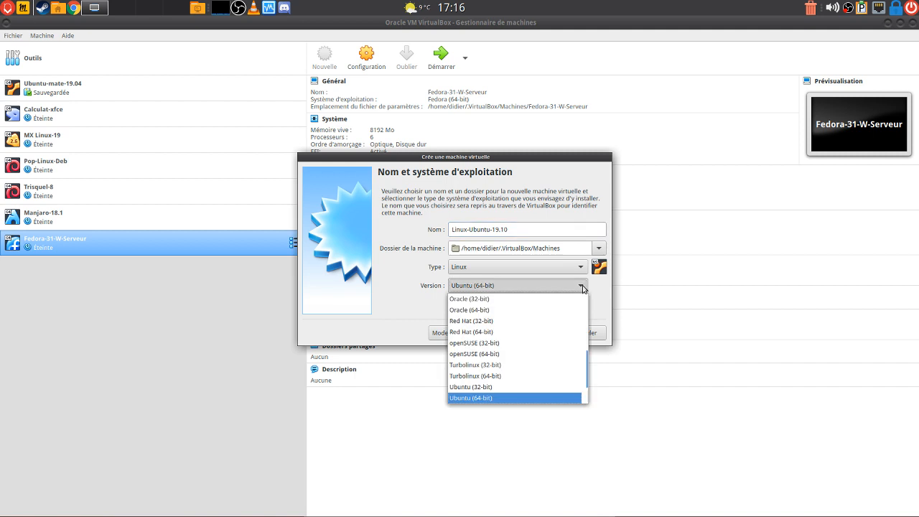
pyautogui.click(582, 286)
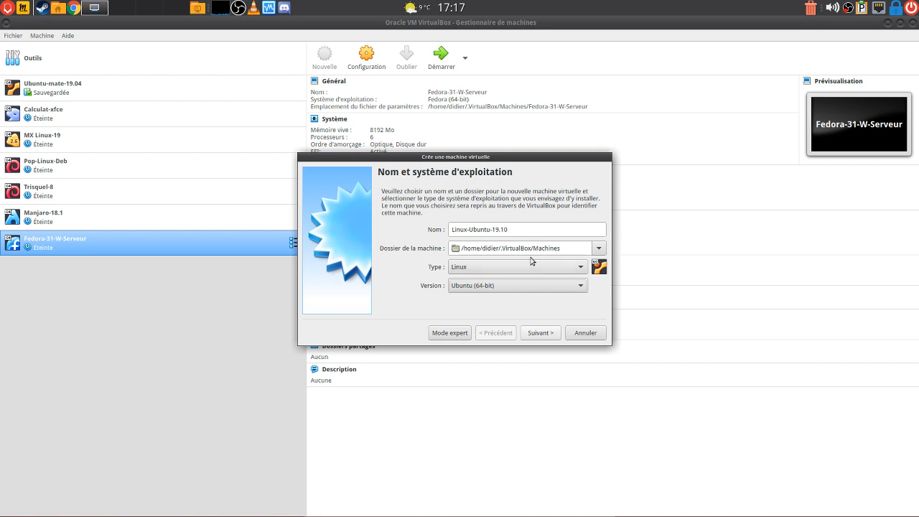
pyautogui.click(549, 338)
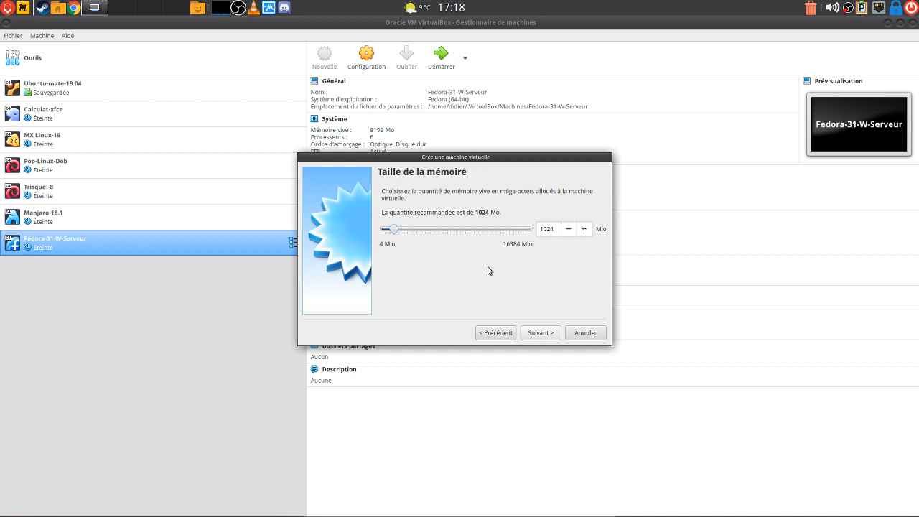
# Raise the memory slider from 1024 to 8192 Mio
pyautogui.click(421, 230)
pyautogui.moveTo(402, 230); pyautogui.dragTo(457, 228)
# Advance to the hard disk step and choose to create a virtual disk now
pyautogui.click(541, 333)
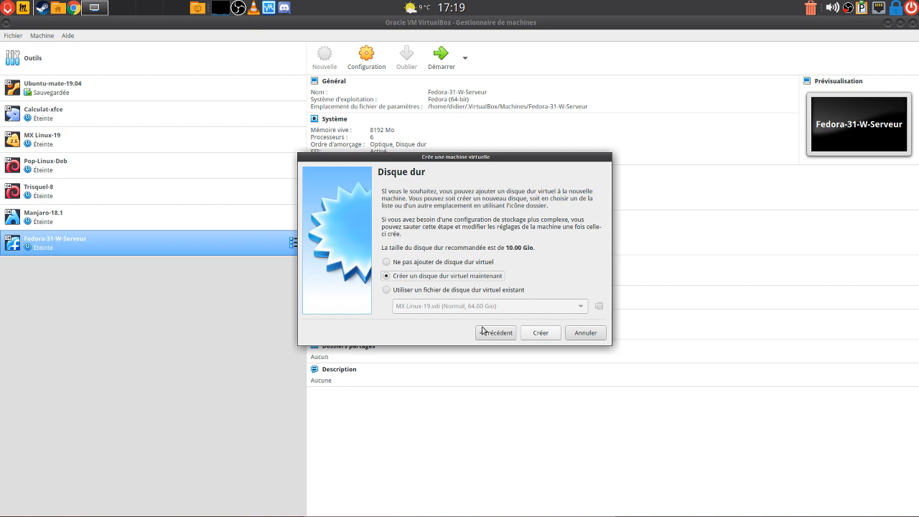
pyautogui.click(547, 334)
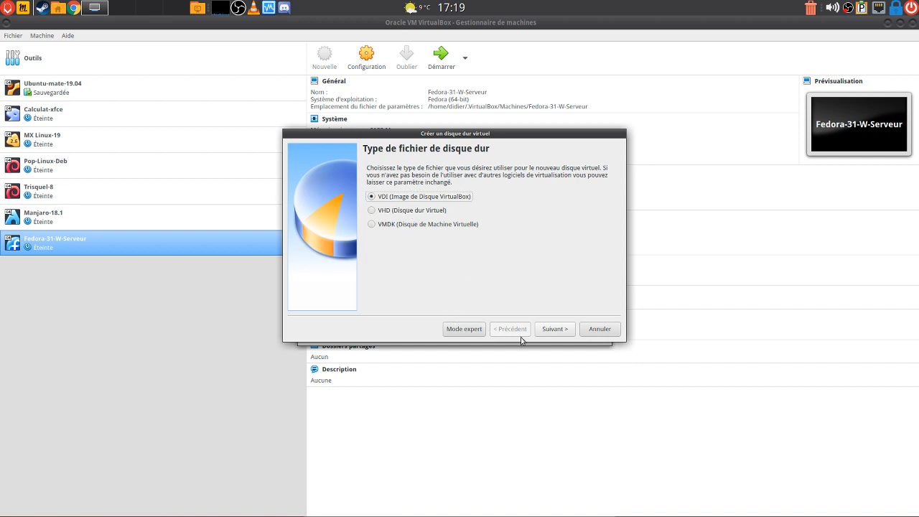
# Keep VDI file type and dynamically allocated storage for the new disk
pyautogui.click(557, 331)
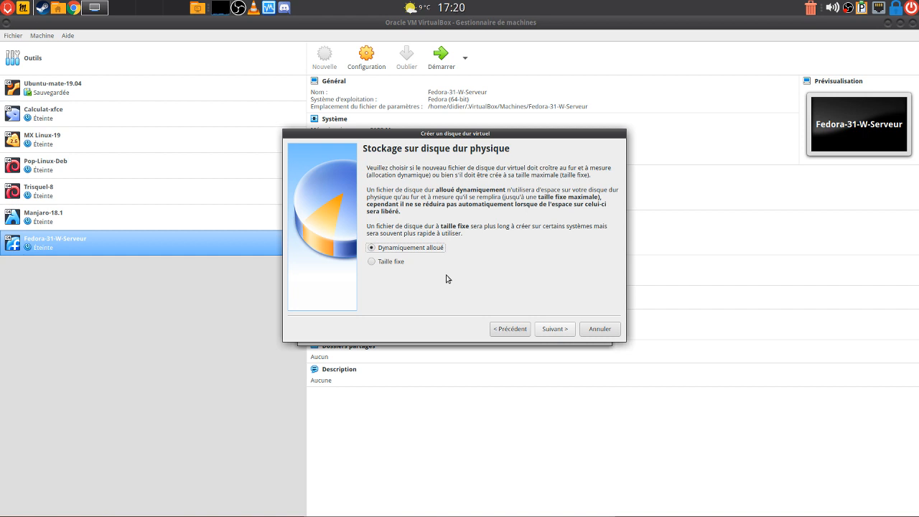
pyautogui.click(554, 330)
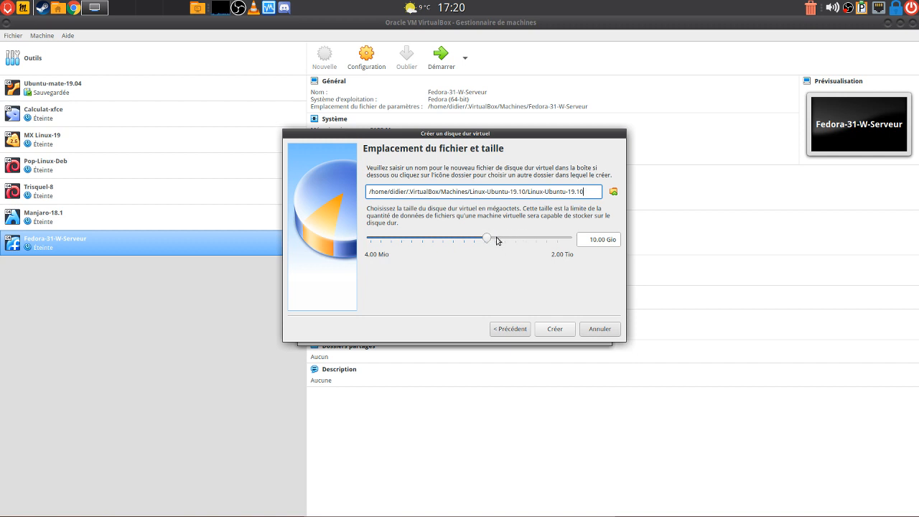
# Size the virtual disk to about 20 Gio and create the Linux-Ubuntu-19.10 VM
pyautogui.moveTo(488, 239); pyautogui.dragTo(497, 238)
pyautogui.click(619, 241)
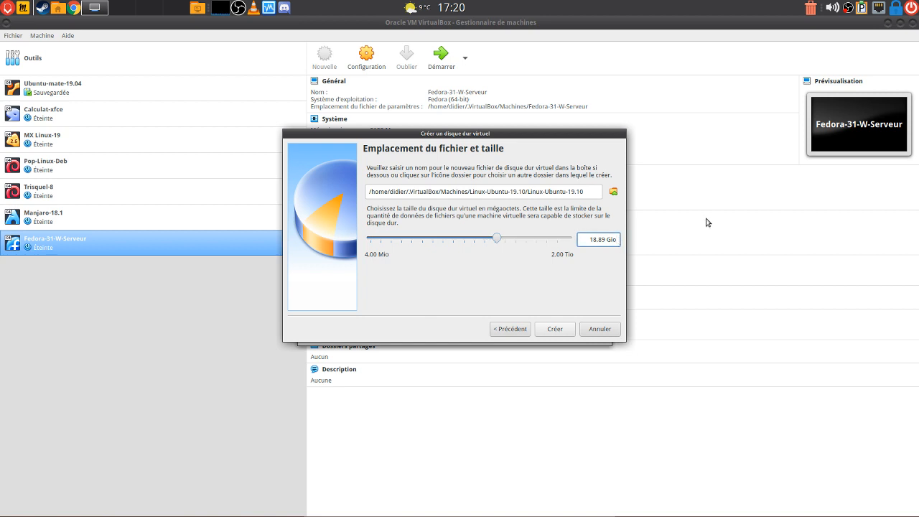
pyautogui.press('BackSpace')
pyautogui.press('BackSpace')
pyautogui.press('BackSpace')
pyautogui.press('BackSpace')
pyautogui.press('BackSpace')
pyautogui.press('BackSpace')
pyautogui.press('BackSpace')
pyautogui.press('BackSpace')
pyautogui.press('BackSpace')
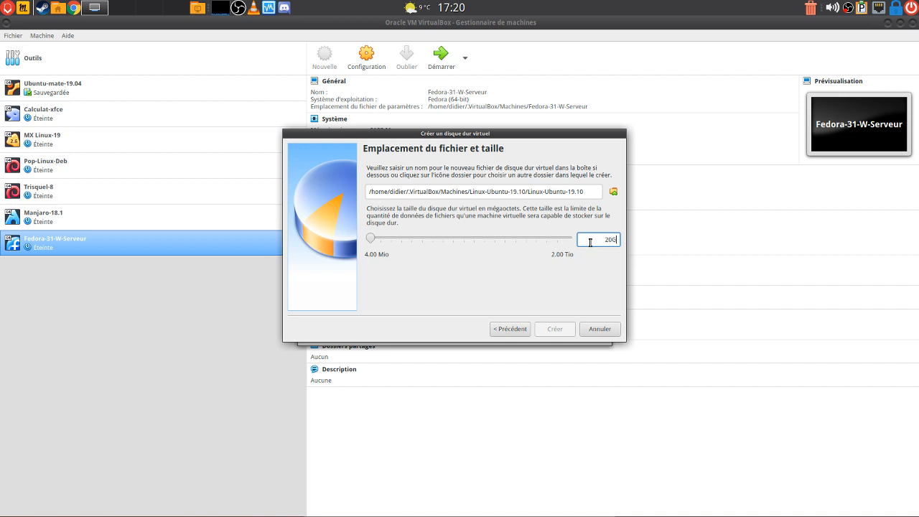
pyautogui.click(409, 239)
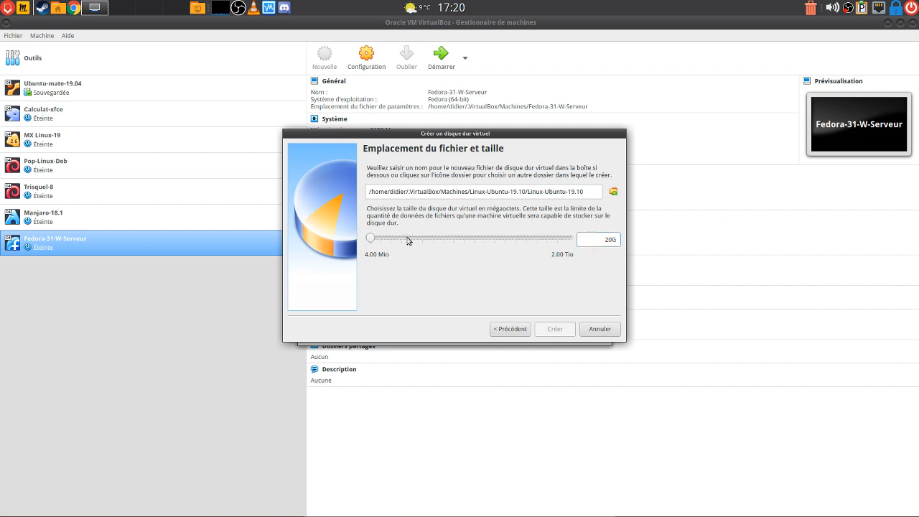
pyautogui.click(395, 238)
pyautogui.moveTo(381, 238); pyautogui.dragTo(499, 234)
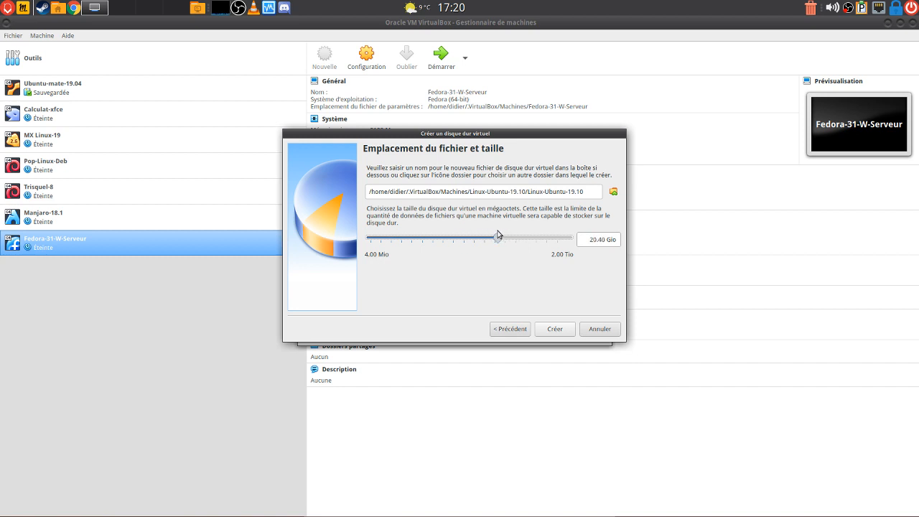
pyautogui.click(555, 330)
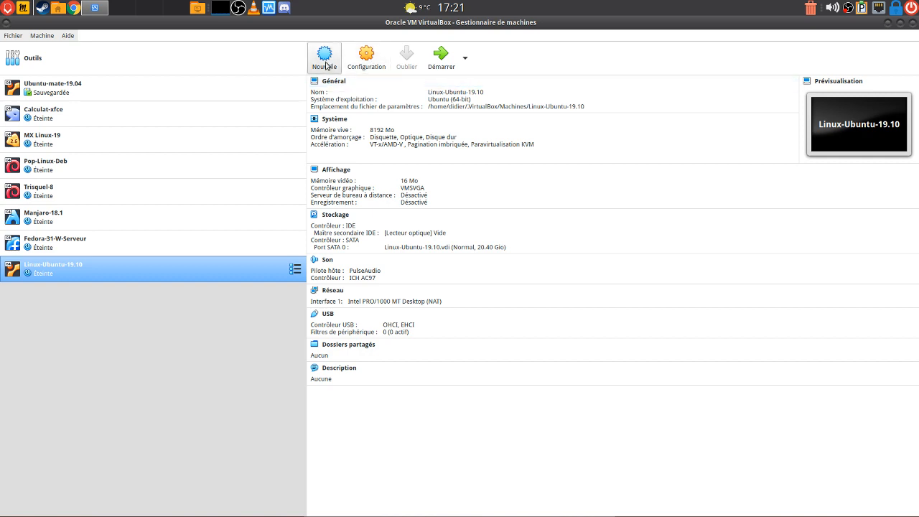
# Open the Linux-Ubuntu-19.10 settings dialog from the Configuration toolbar button
pyautogui.click(365, 65)
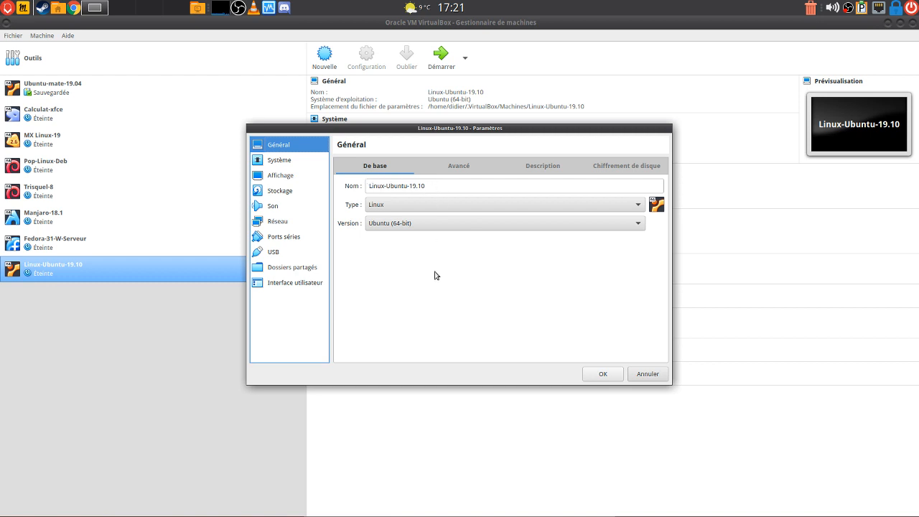
# Set both shared clipboard and drag-and-drop to Bidirectionnel under General > Advanced
pyautogui.click(462, 173)
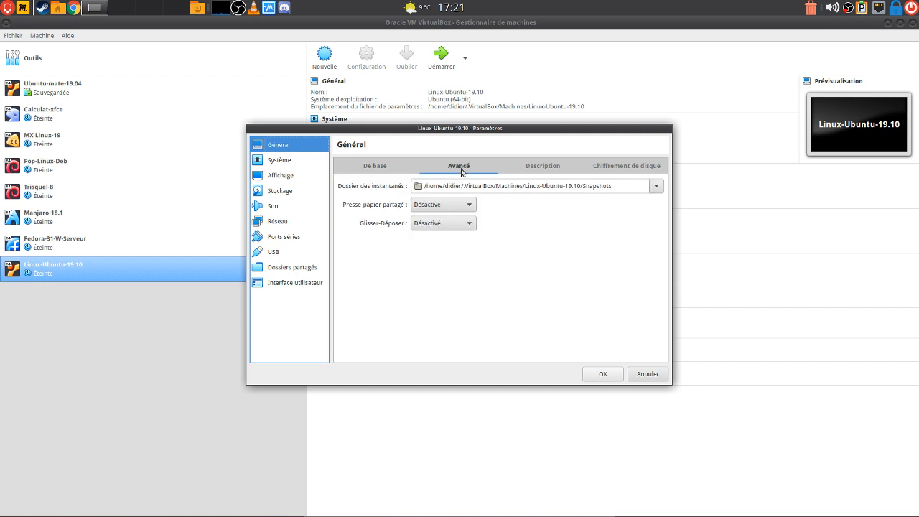
pyautogui.click(467, 207)
pyautogui.click(462, 251)
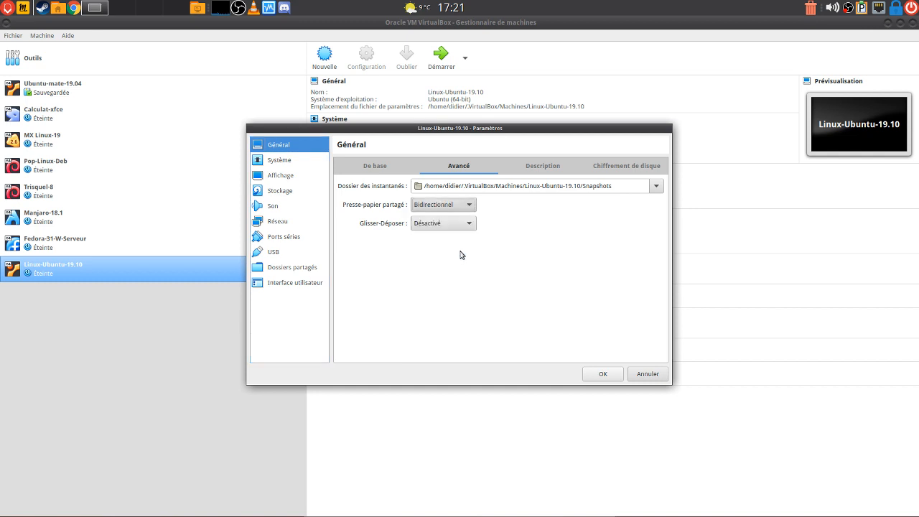
pyautogui.click(459, 225)
pyautogui.click(459, 270)
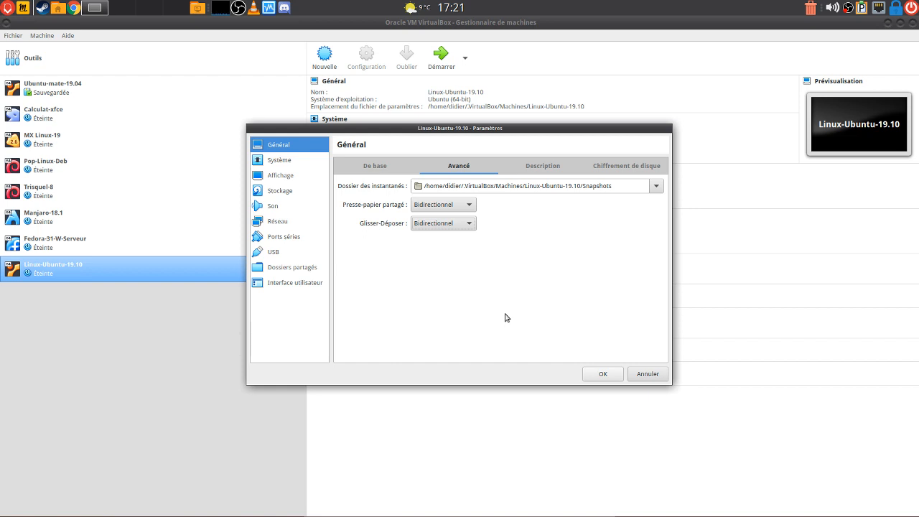
# Look over the Description and Encryption tabs, then move to the System page
pyautogui.click(544, 172)
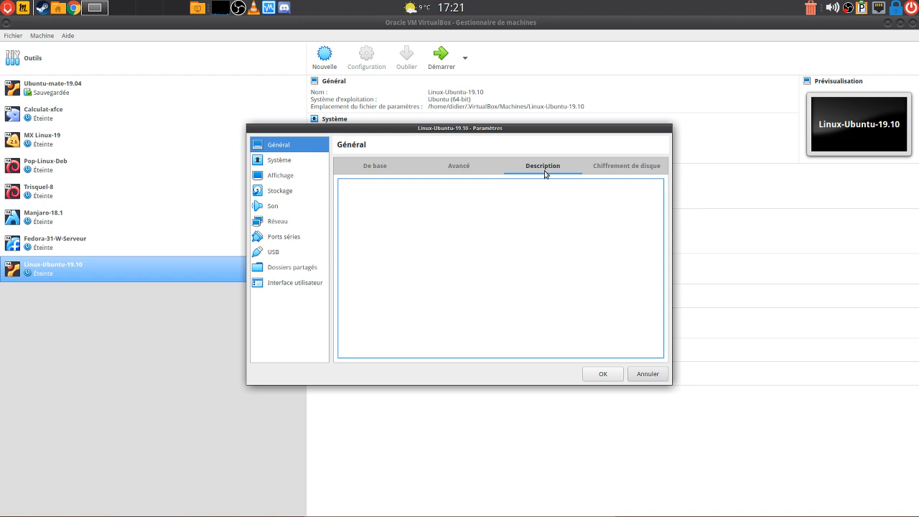
pyautogui.click(634, 172)
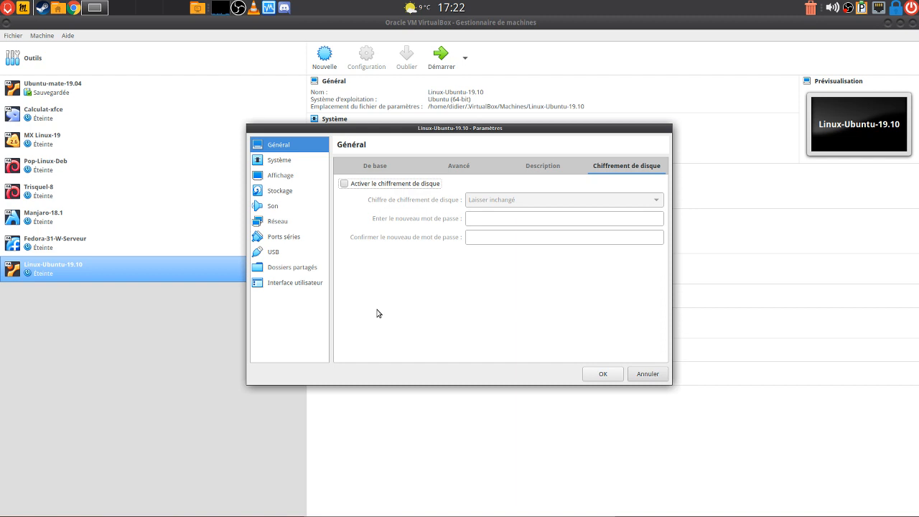
pyautogui.click(381, 169)
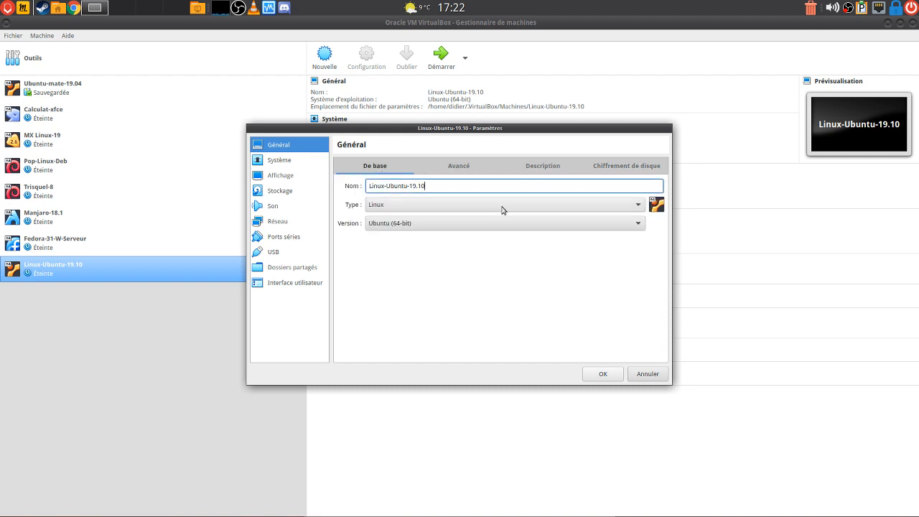
pyautogui.click(461, 170)
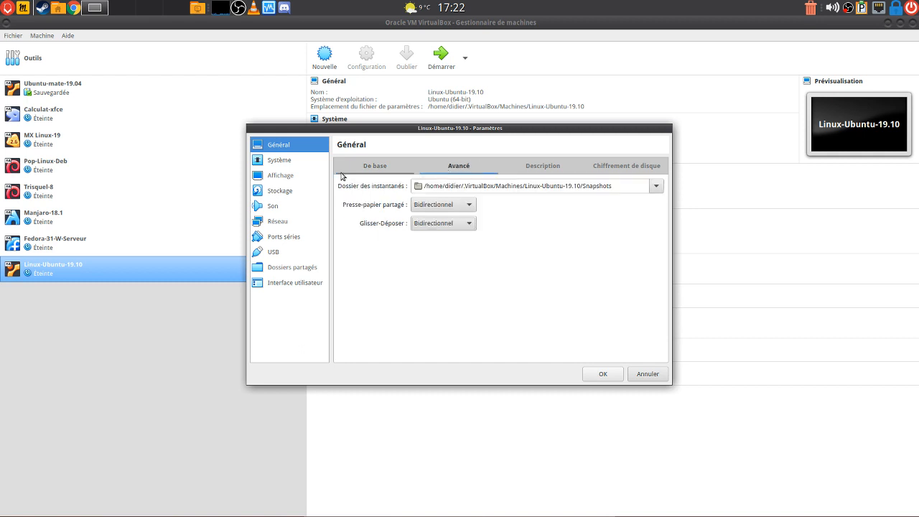
pyautogui.click(353, 171)
pyautogui.click(283, 158)
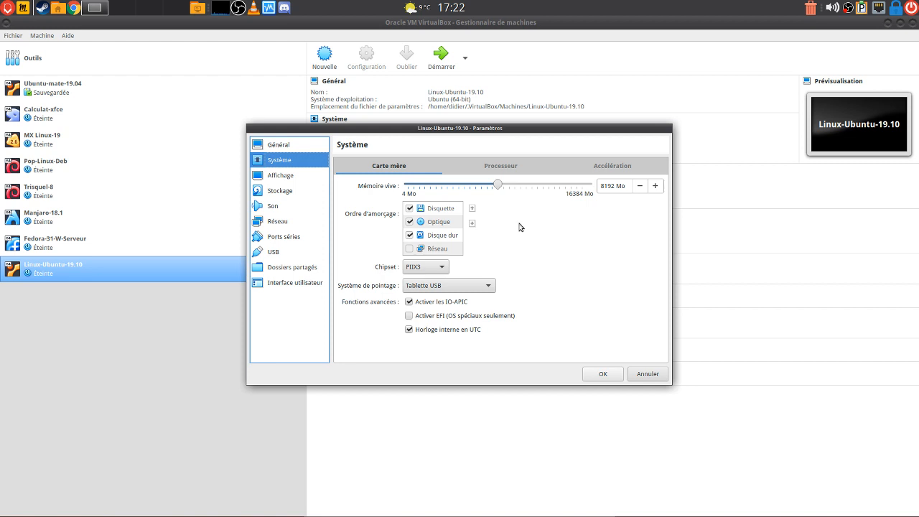
# Uncheck floppy and reorder boot: optical drive first, hard disk second
pyautogui.click(410, 208)
pyautogui.click(438, 223)
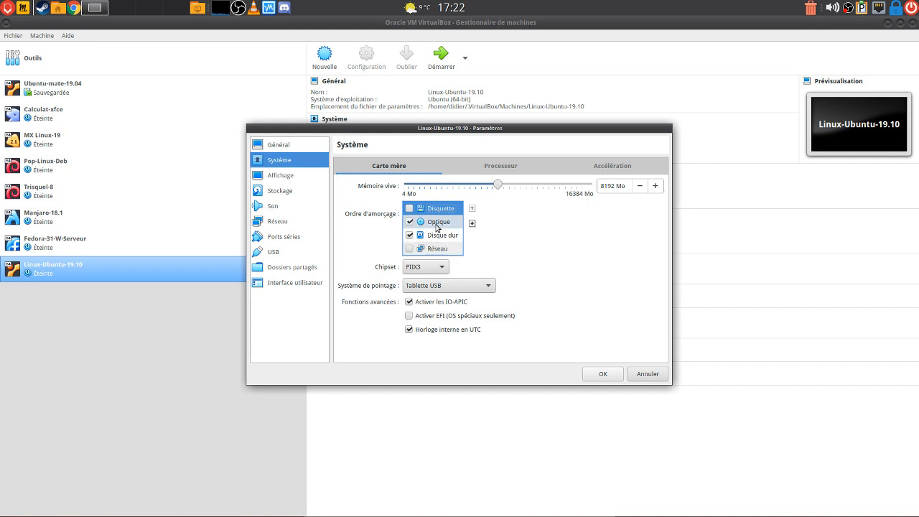
pyautogui.click(471, 209)
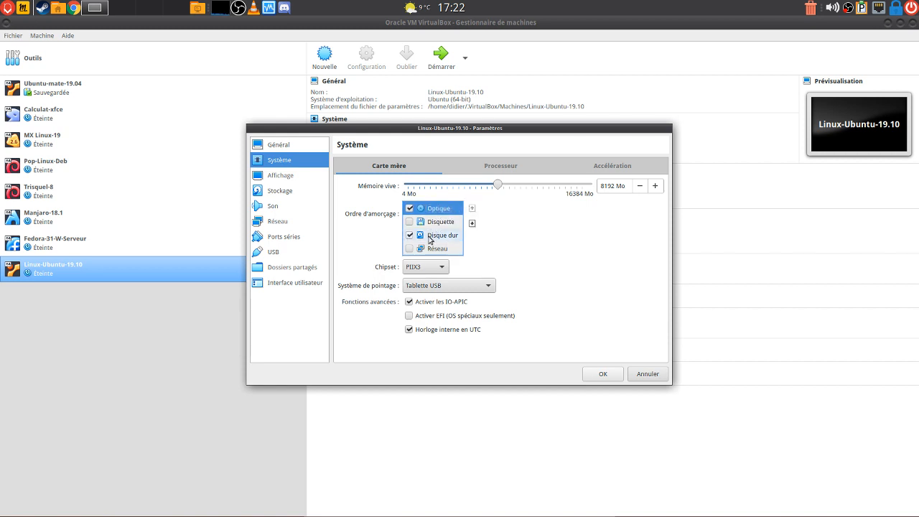
pyautogui.click(434, 235)
pyautogui.click(472, 209)
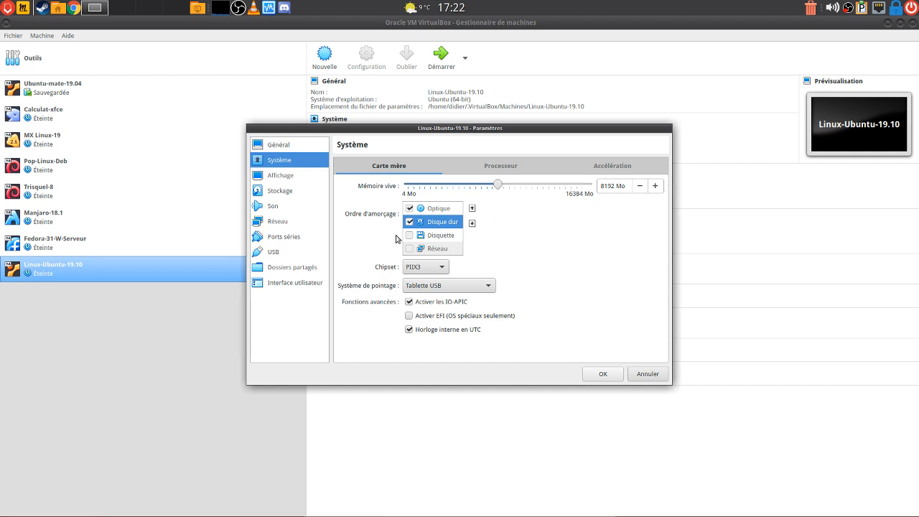
# Set the Processor tab's Nombre de processeurs slider to 4
pyautogui.click(501, 170)
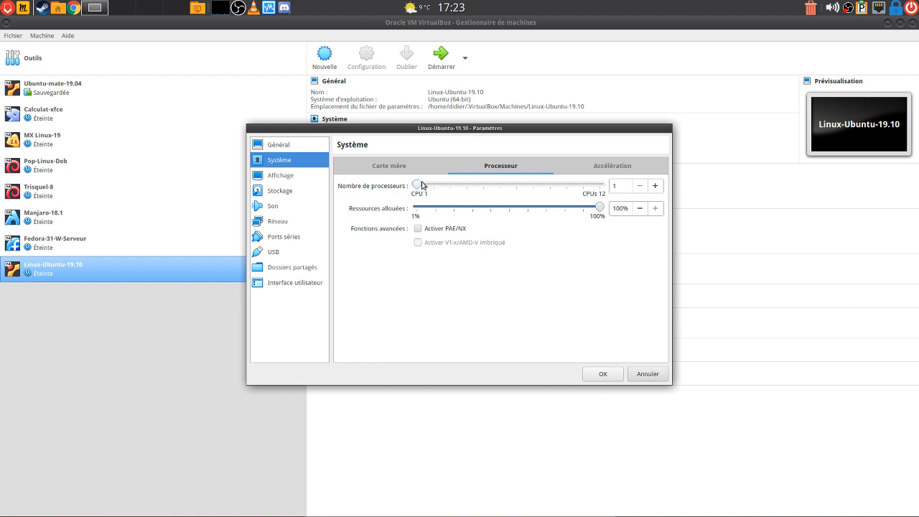
pyautogui.moveTo(417, 185); pyautogui.dragTo(468, 183)
# On the Acceleration tab, toggle VT-x/AMD-V off and back on, leaving it enabled
pyautogui.click(614, 166)
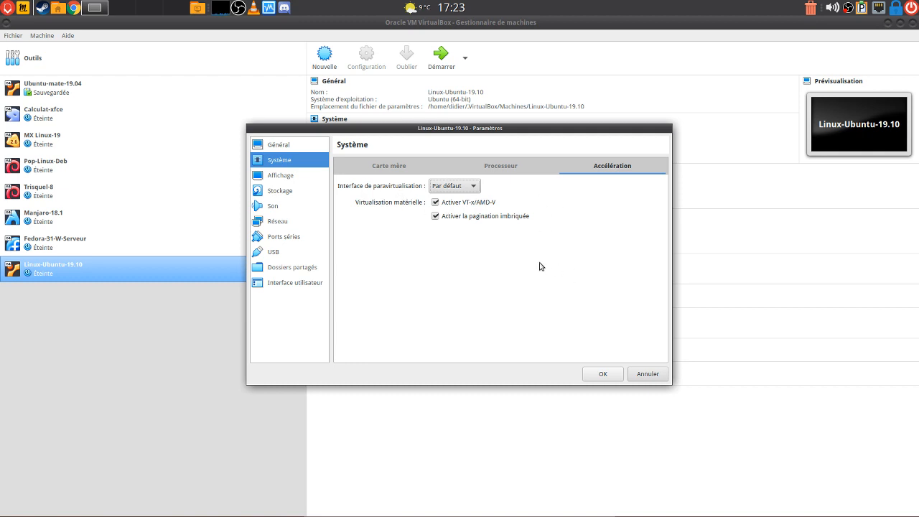
pyautogui.click(436, 202)
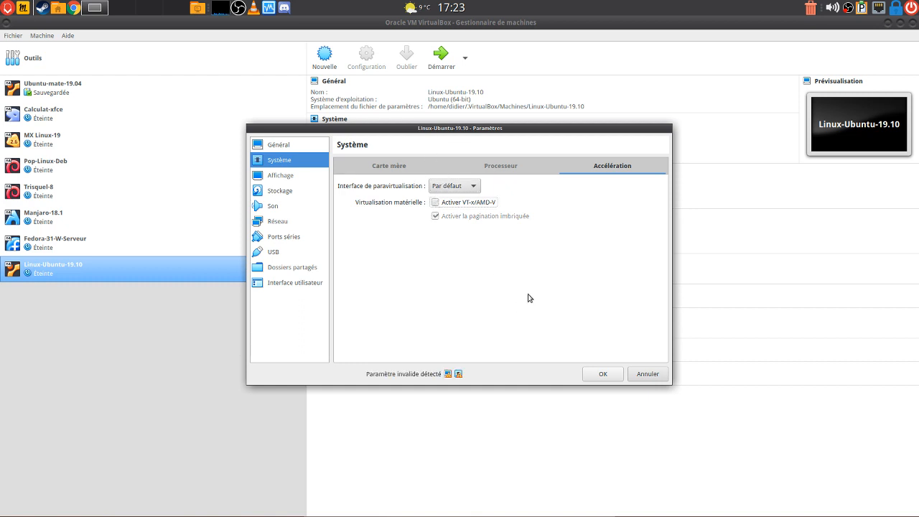
pyautogui.click(436, 202)
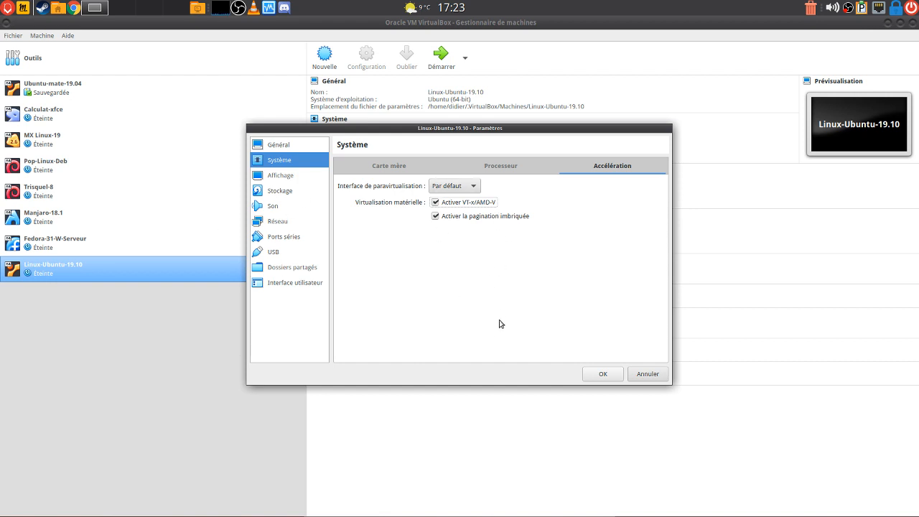
# Set video memory to 128 Mo, keep 1 screen, and enable 3D and 2D acceleration
pyautogui.click(286, 181)
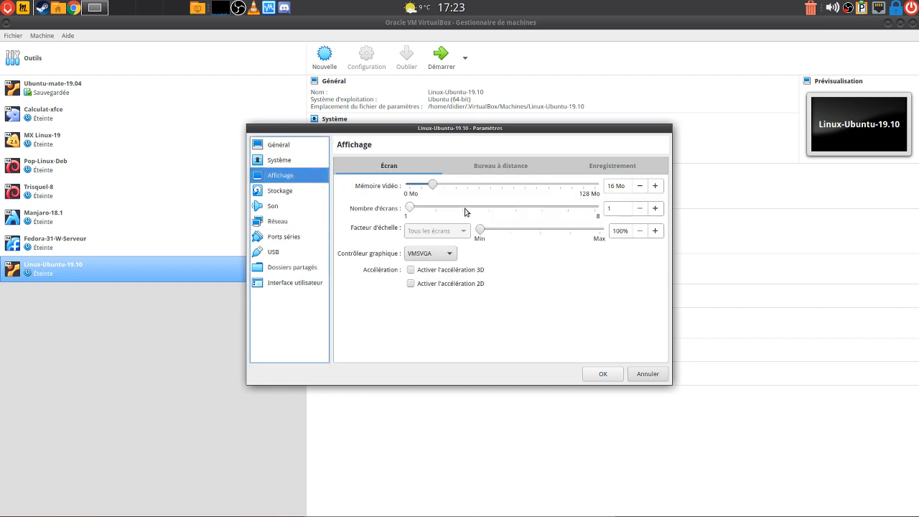
pyautogui.moveTo(433, 185); pyautogui.dragTo(644, 187)
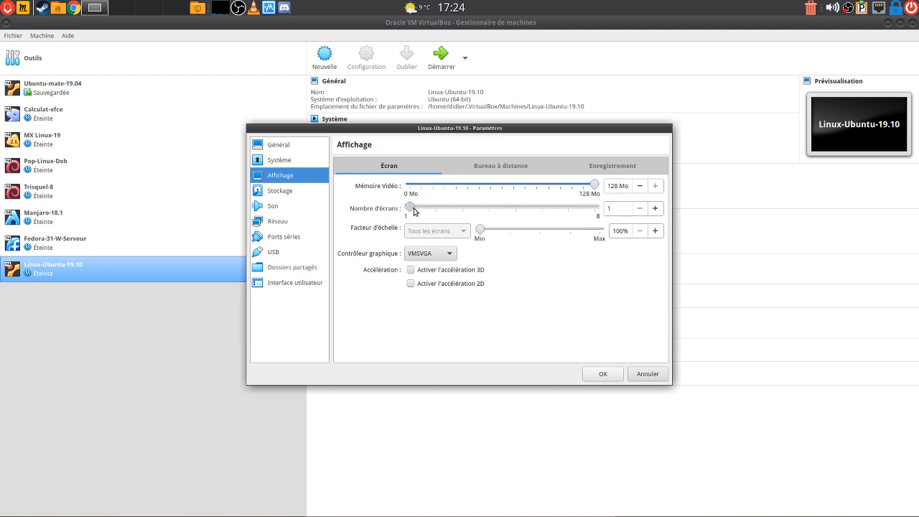
pyautogui.moveTo(413, 211); pyautogui.dragTo(436, 209)
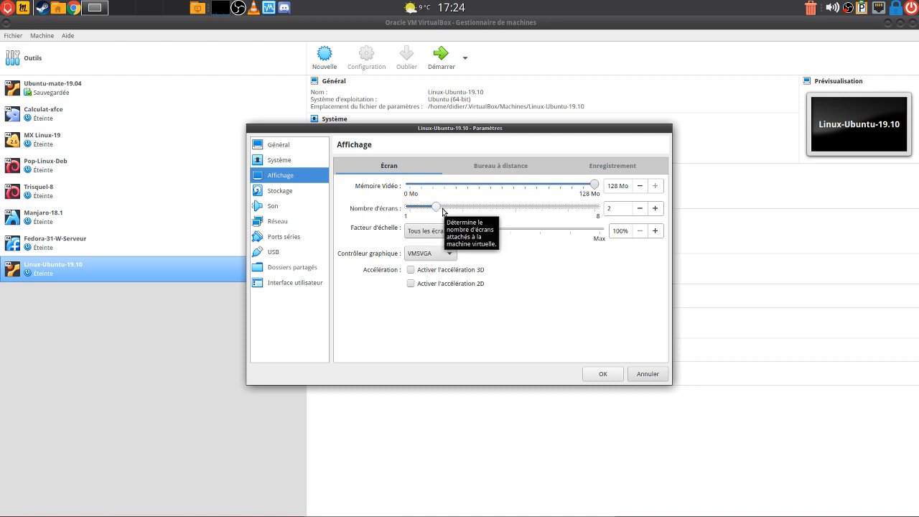
pyautogui.moveTo(434, 207); pyautogui.dragTo(400, 208)
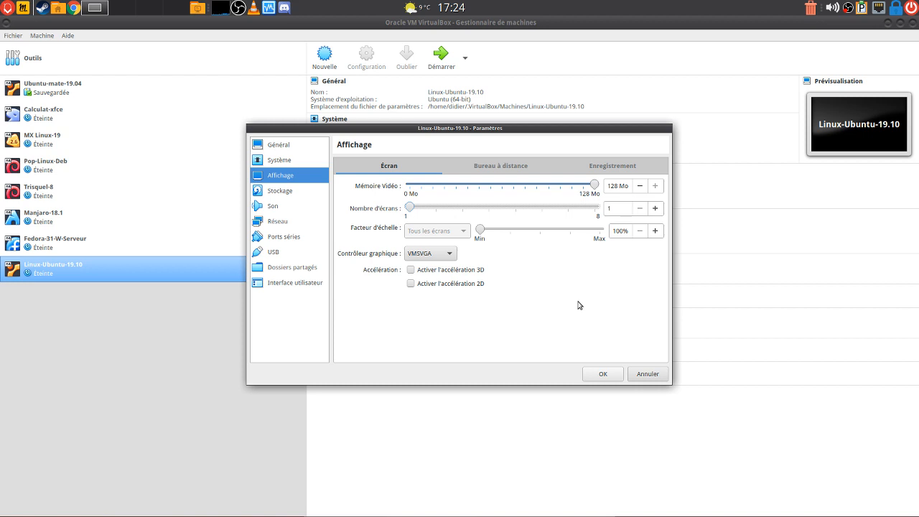
pyautogui.click(412, 271)
pyautogui.click(412, 284)
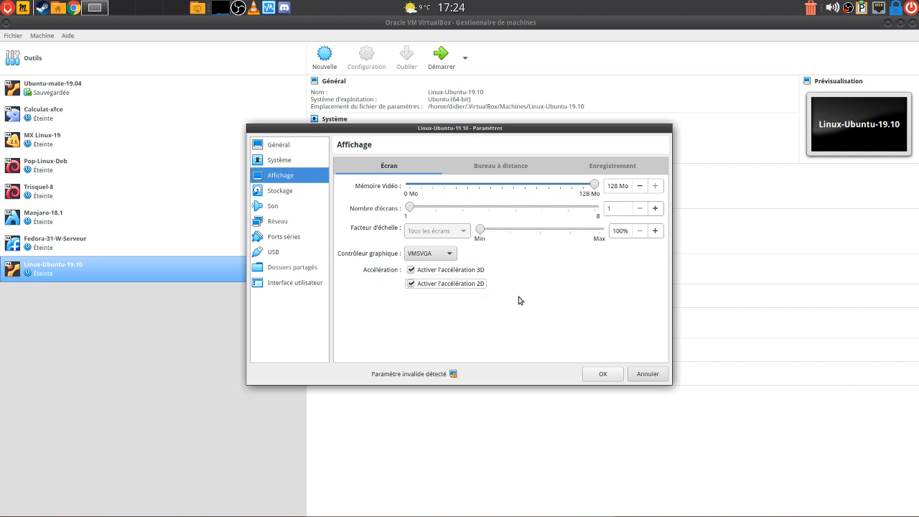
# Try the remote desktop server on and off, view recording settings, then go to Storage
pyautogui.click(519, 171)
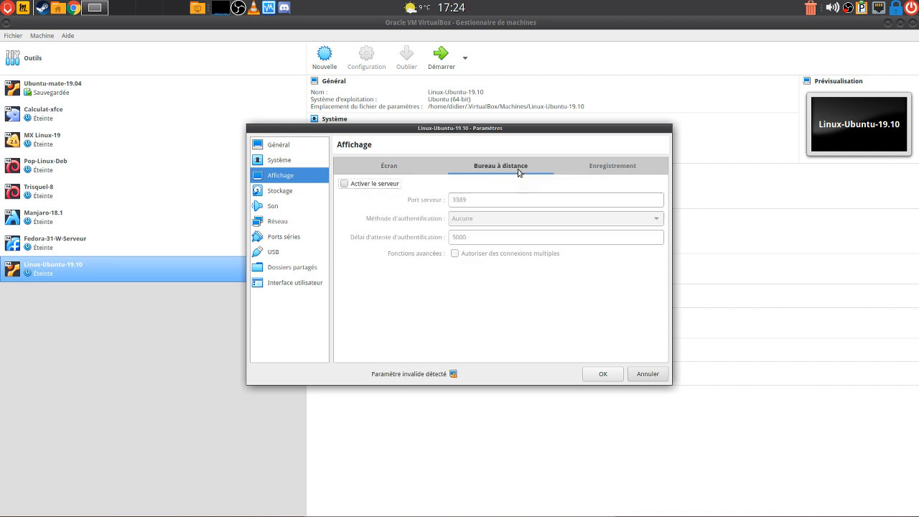
pyautogui.click(344, 183)
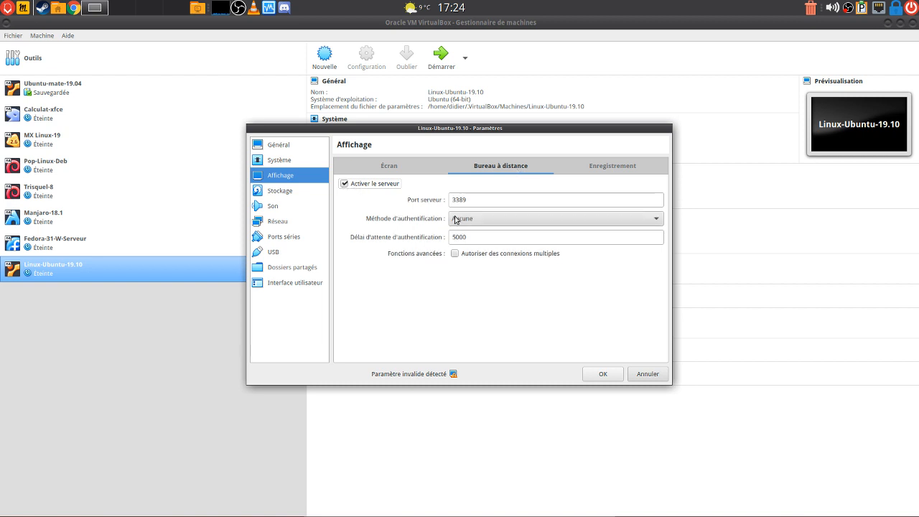
pyautogui.click(344, 184)
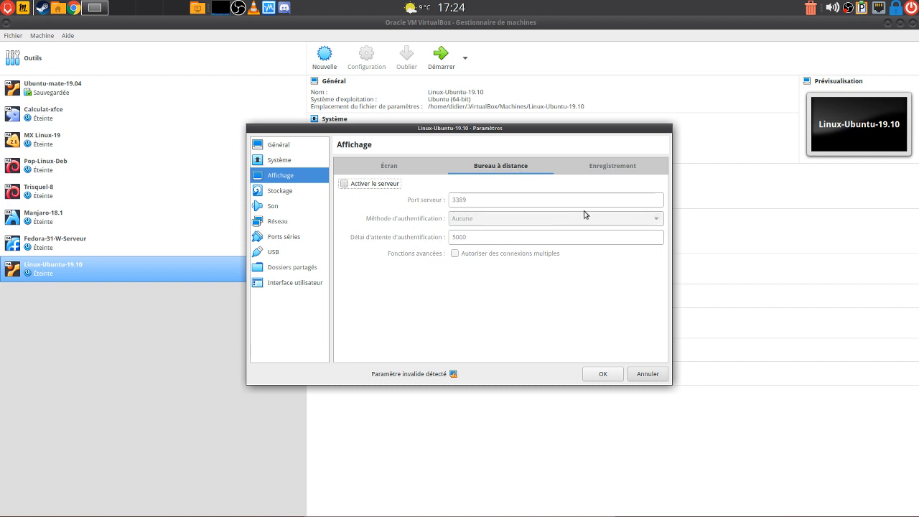
pyautogui.click(599, 171)
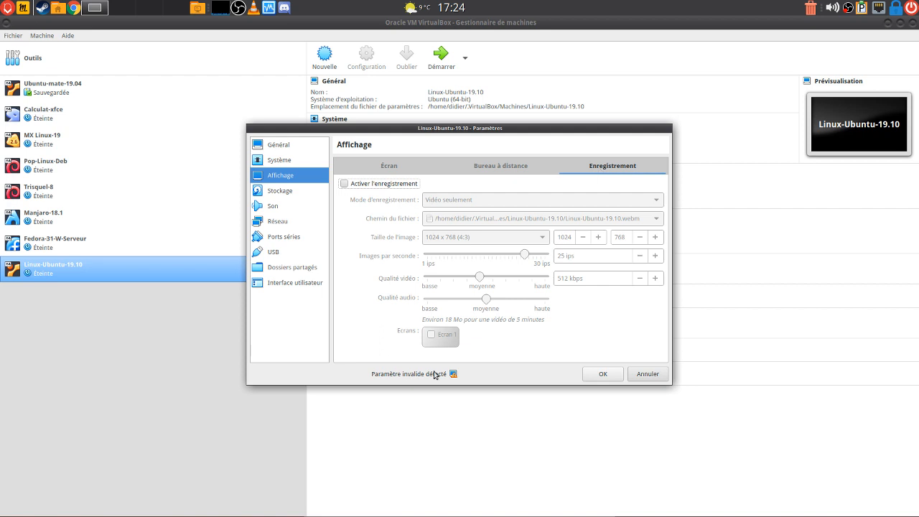
pyautogui.click(510, 171)
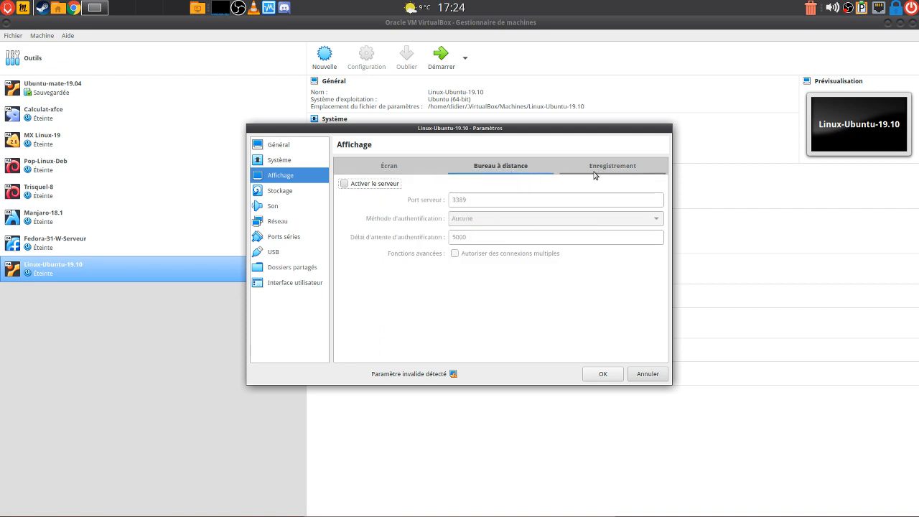
pyautogui.click(372, 173)
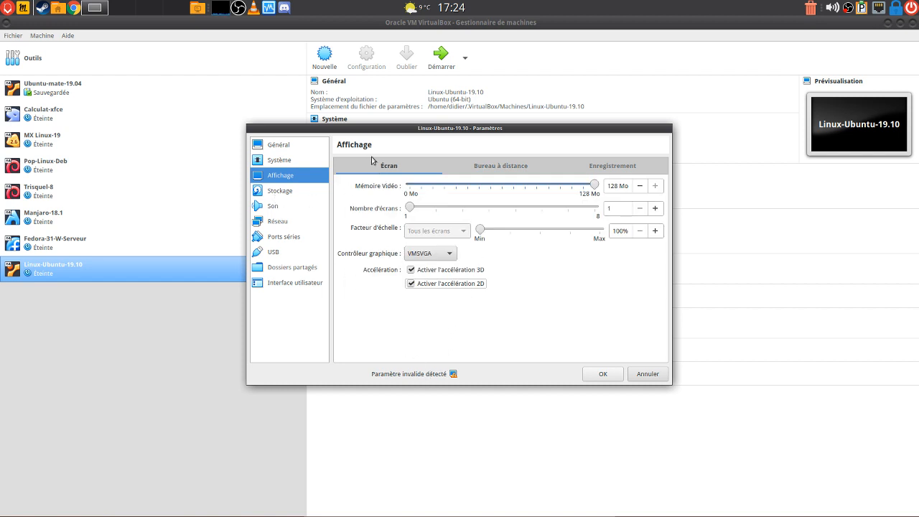
pyautogui.click(281, 192)
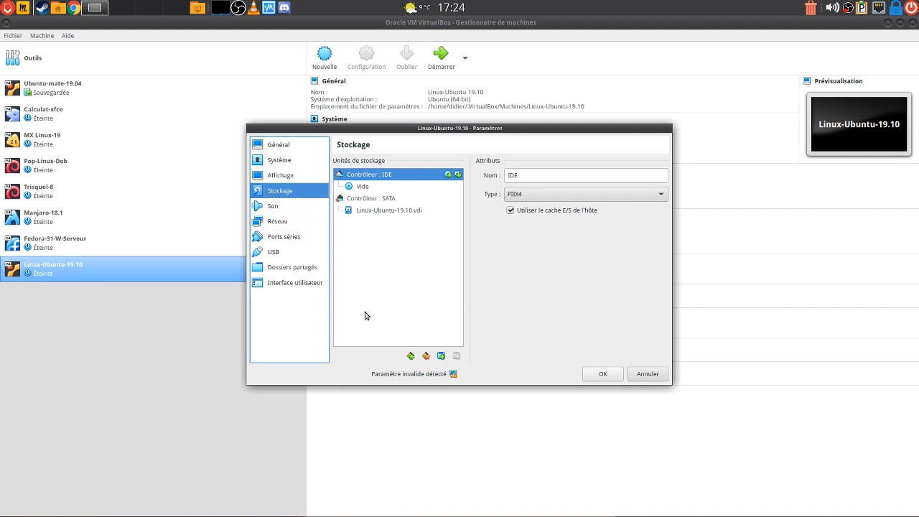
pyautogui.hotkey('alt', 'Tab')
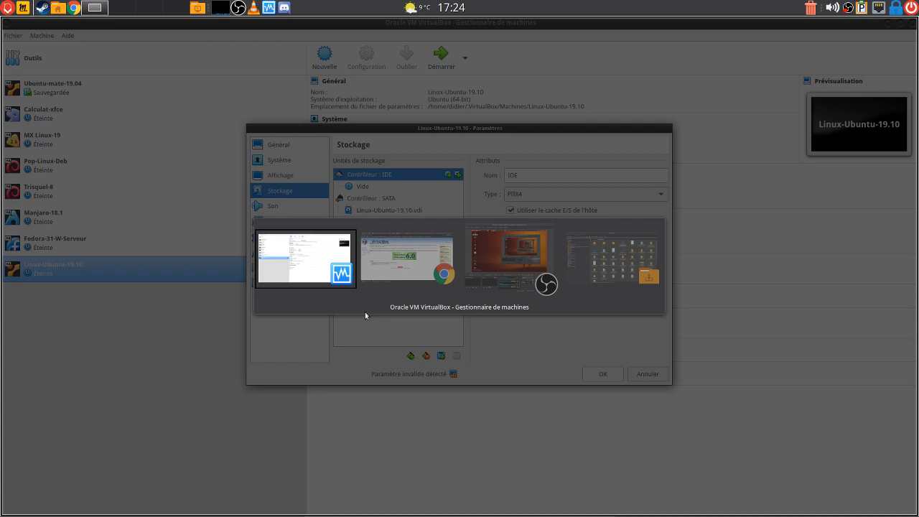
pyautogui.hotkey('alt', 'Tab')
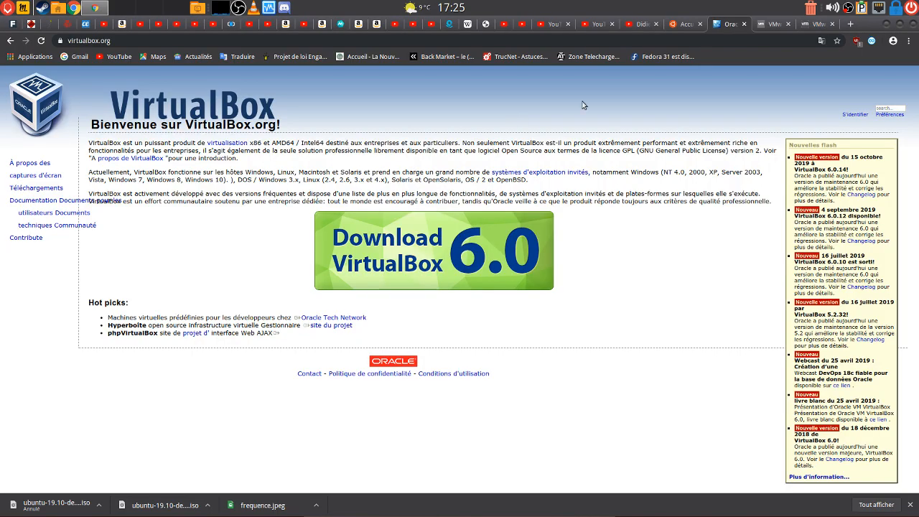
pyautogui.click(684, 26)
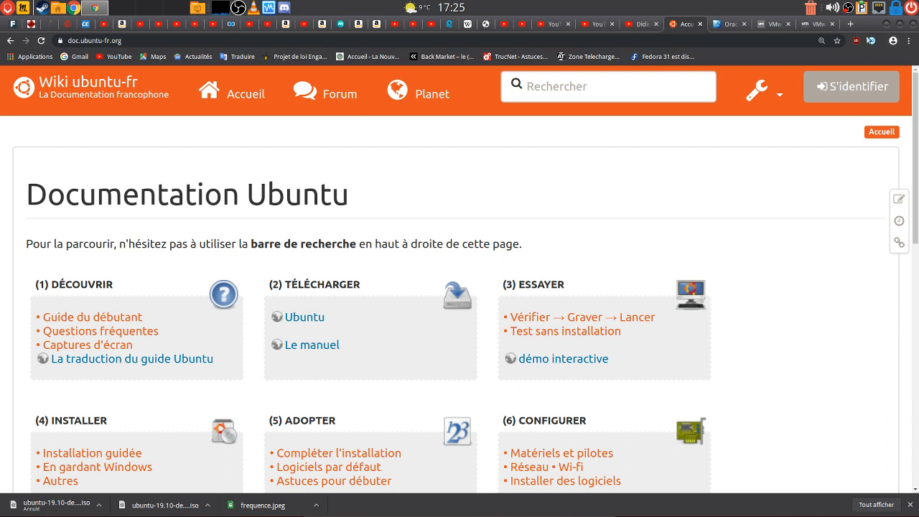
pyautogui.click(887, 25)
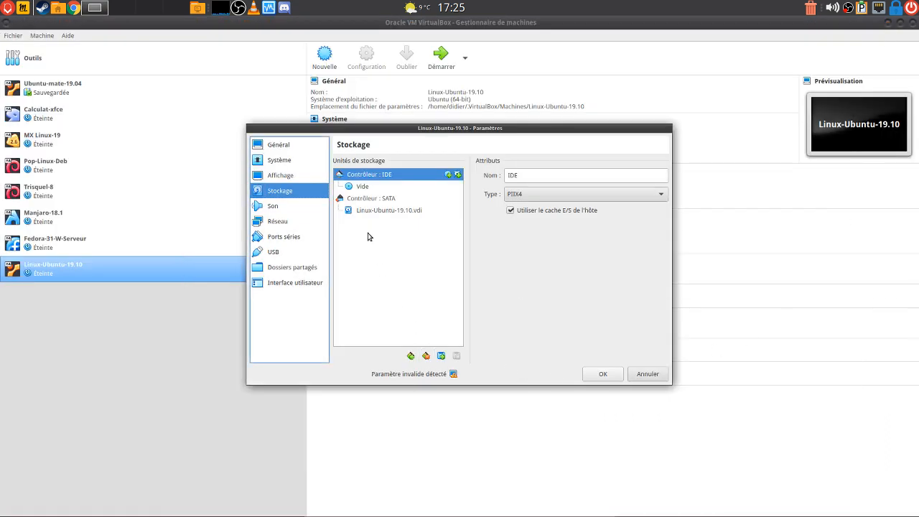
# Mark the IDE optical drive as Live CD/DVD and load ubuntu-19.10-desktop-amd64.iso into it
pyautogui.click(369, 187)
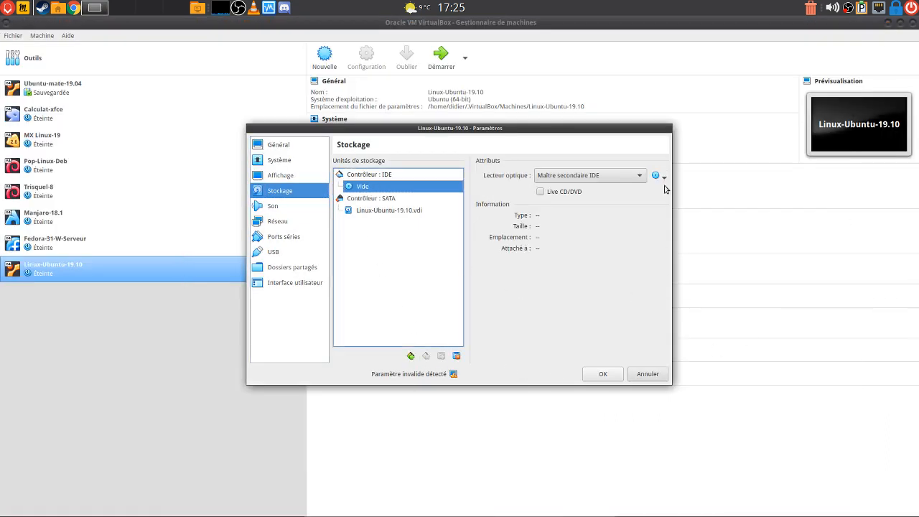
pyautogui.click(540, 192)
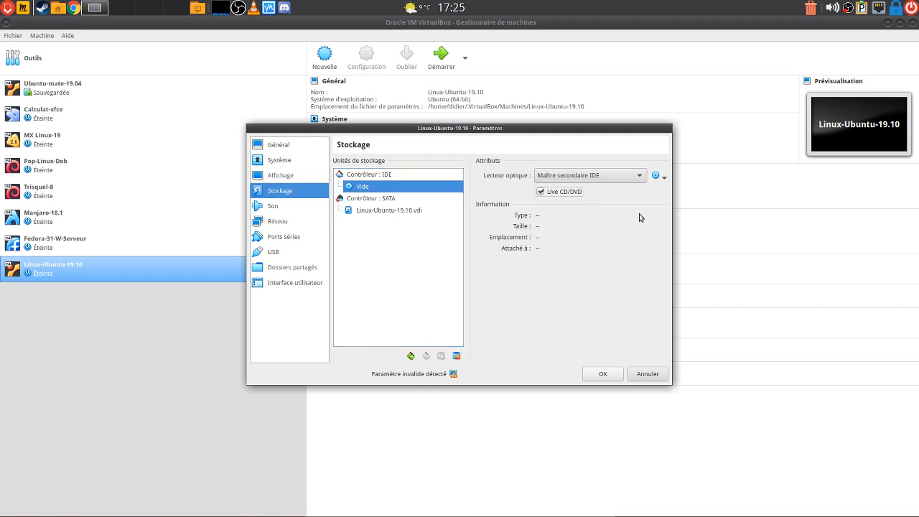
pyautogui.click(661, 179)
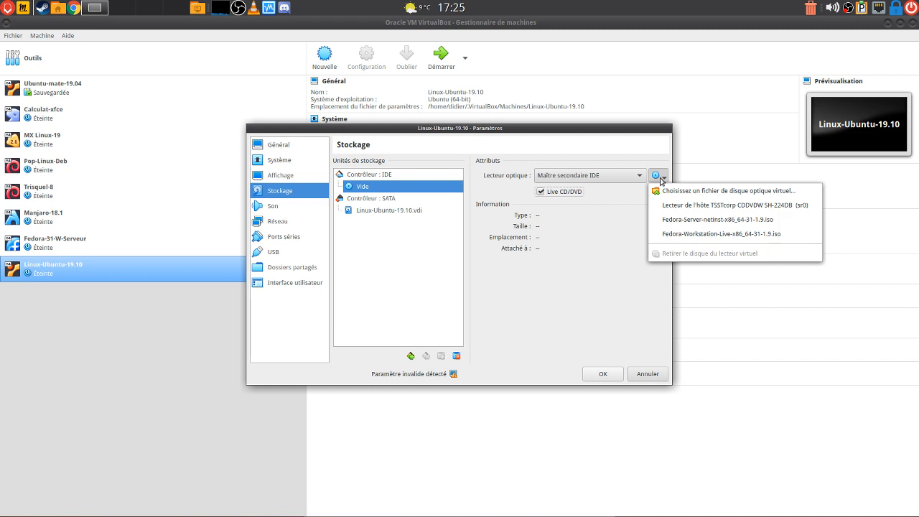
pyautogui.click(763, 196)
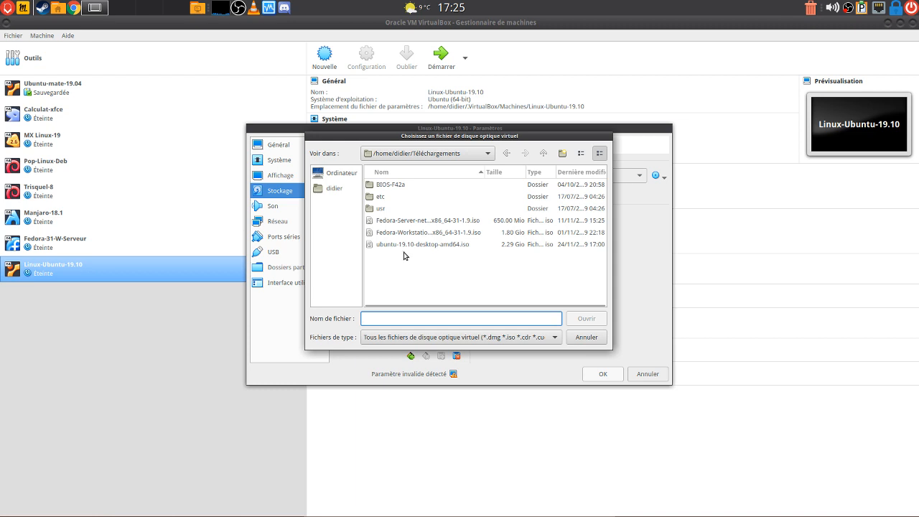
pyautogui.click(466, 246)
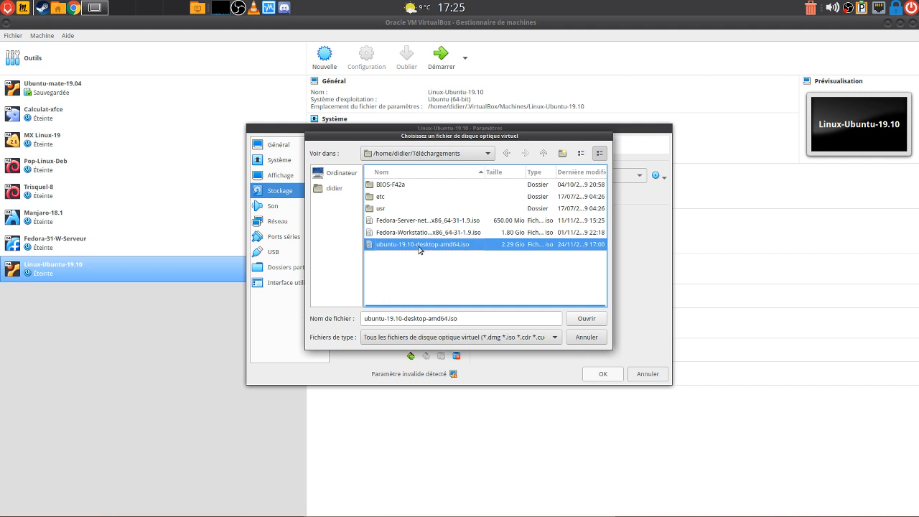
pyautogui.click(583, 319)
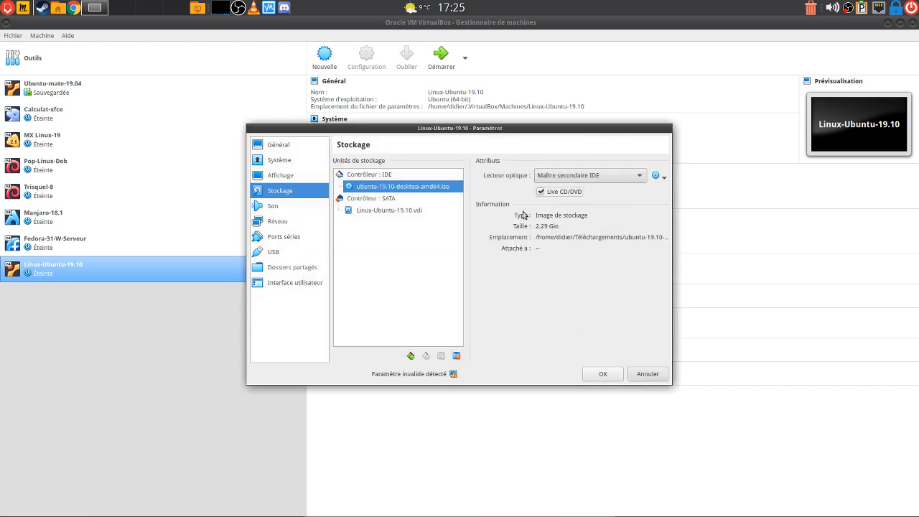
# Mark Linux-Ubuntu-19.10.vdi as a solid-state drive, check the attached ISO, then open Audio
pyautogui.click(373, 214)
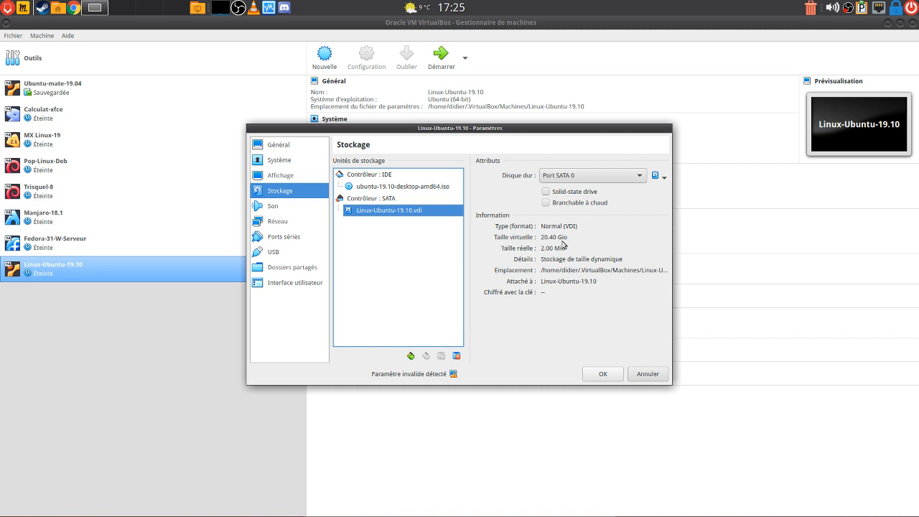
pyautogui.click(547, 193)
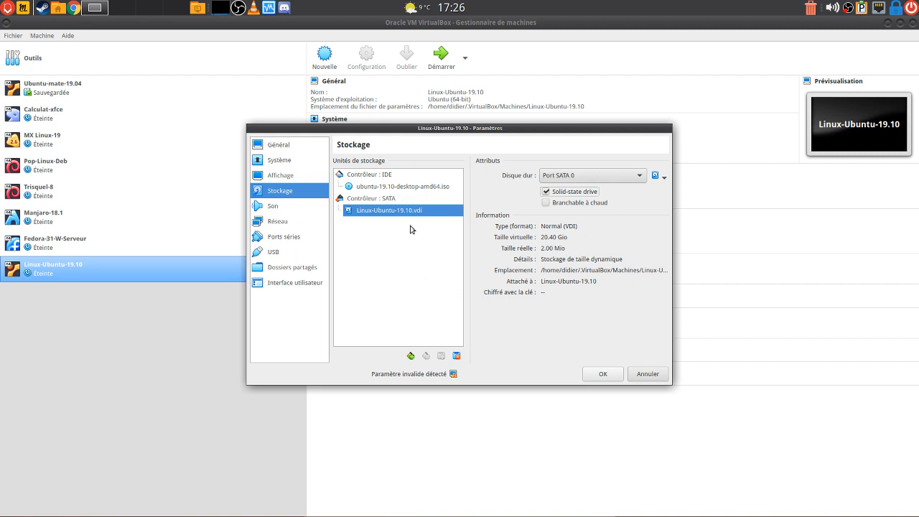
pyautogui.click(360, 192)
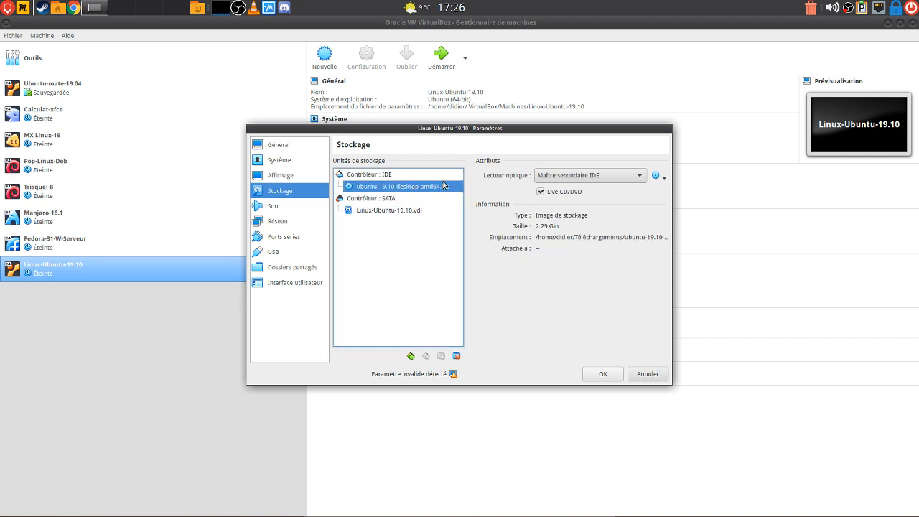
pyautogui.click(266, 210)
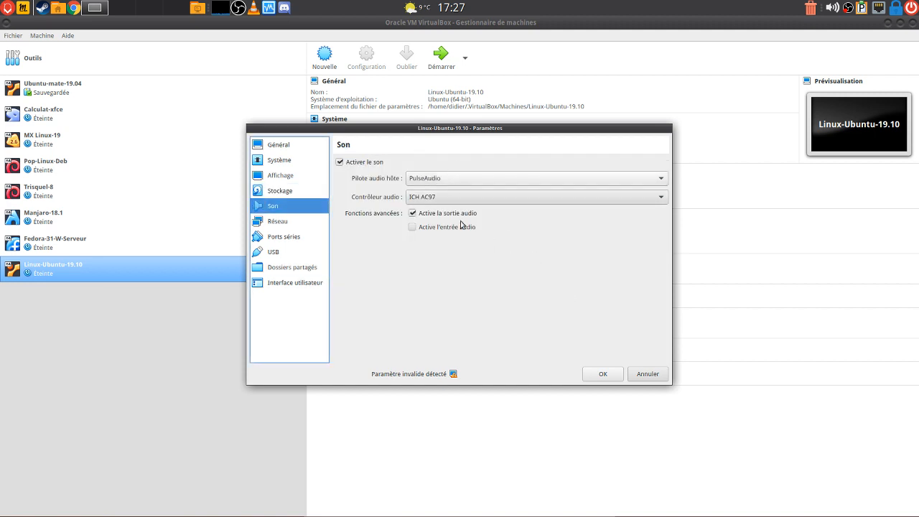
# Switch network adapter 1 from NAT to Accès par pont (bridged) on eth0
pyautogui.click(302, 223)
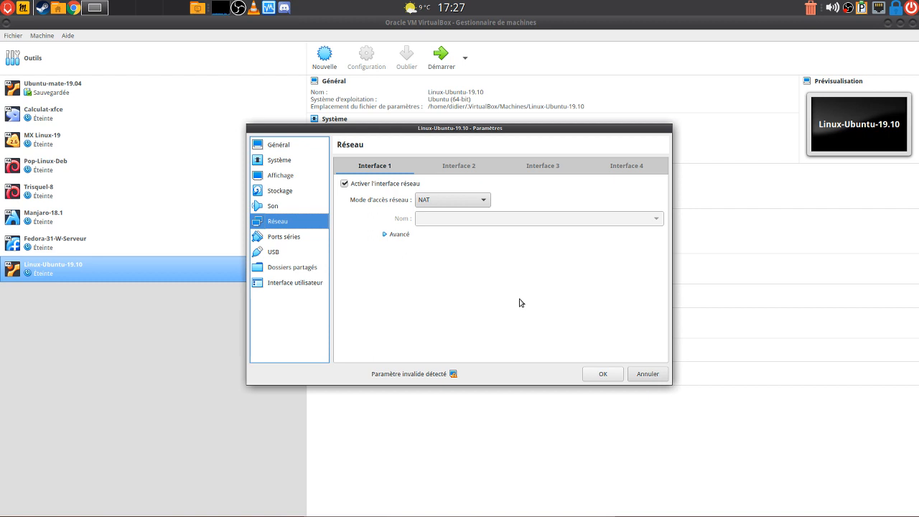
pyautogui.click(478, 199)
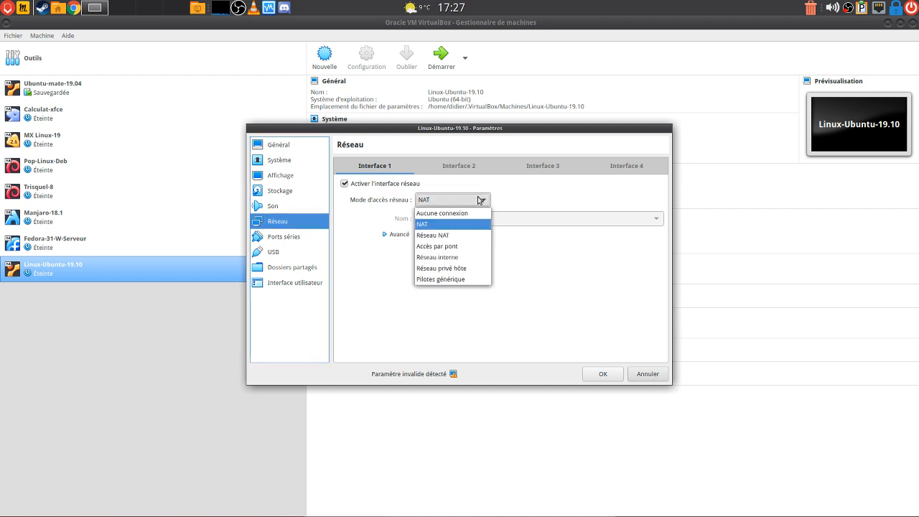
pyautogui.click(469, 248)
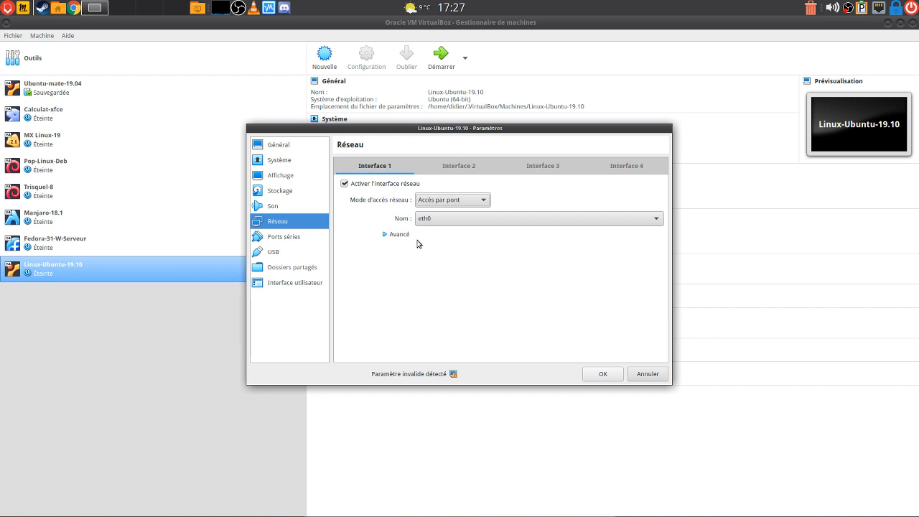
pyautogui.click(385, 235)
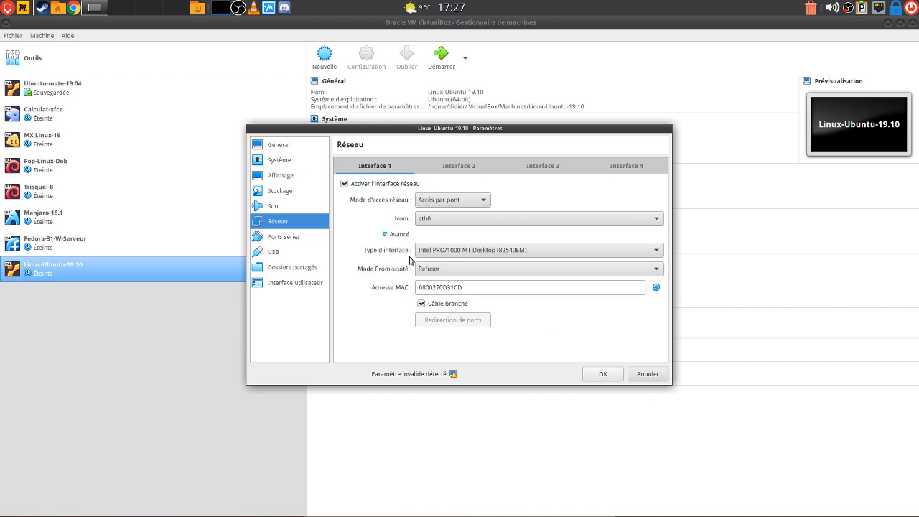
pyautogui.click(386, 237)
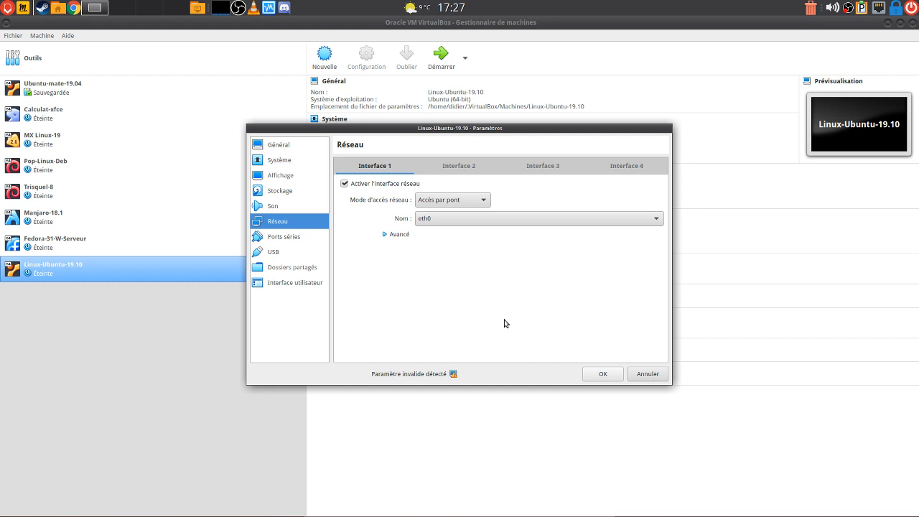
# Review the Serial Ports and USB pages, then confirm the settings with OK
pyautogui.click(274, 238)
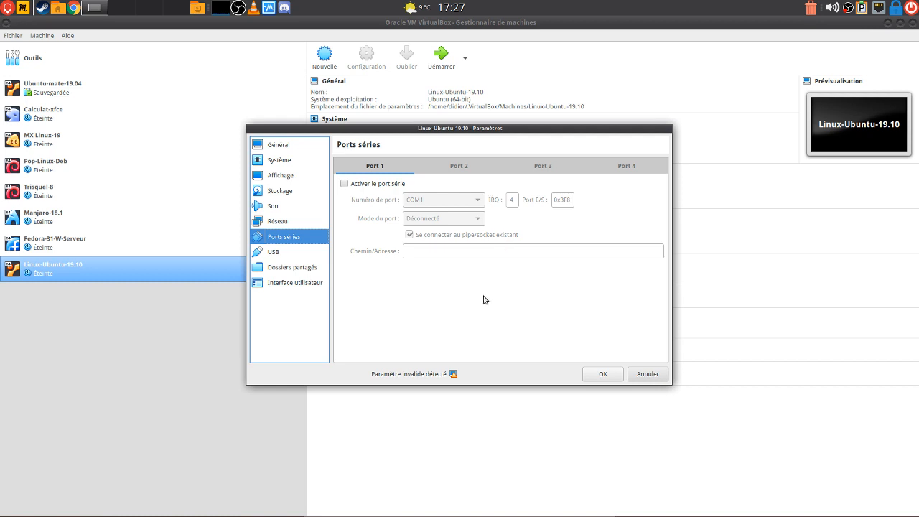
pyautogui.click(277, 253)
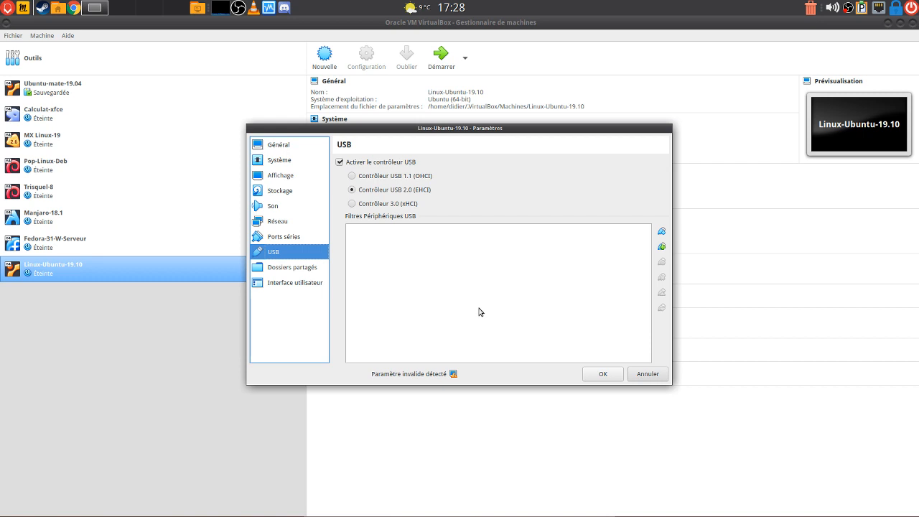
pyautogui.click(603, 374)
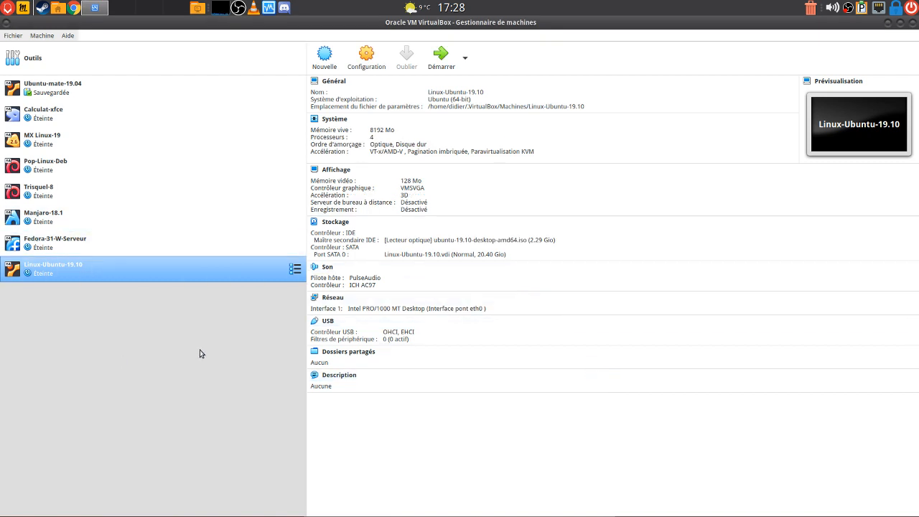
# Start the Linux-Ubuntu-19.10 VM with Démarrer and dismiss the keyboard-capture notice
pyautogui.click(438, 67)
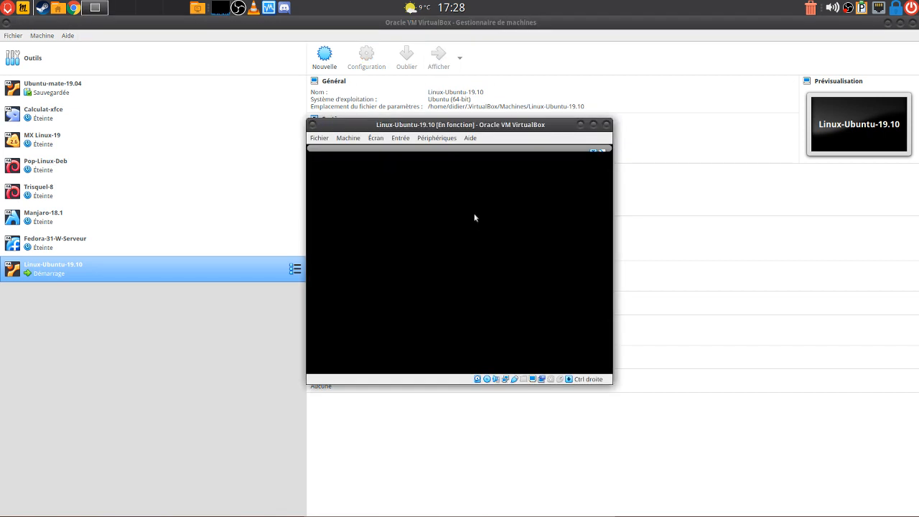
pyautogui.click(593, 153)
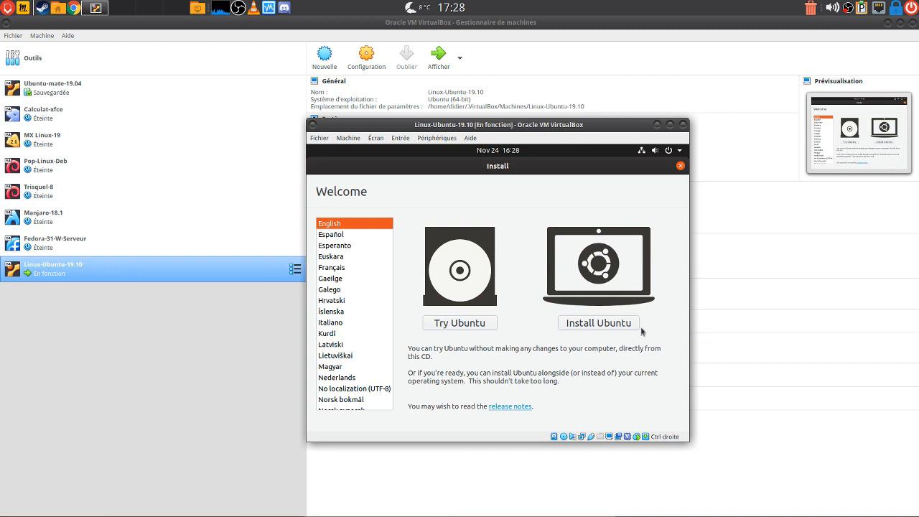
# Choose Français on the Welcome screen and launch the live session with Essayer Ubuntu
pyautogui.click(334, 269)
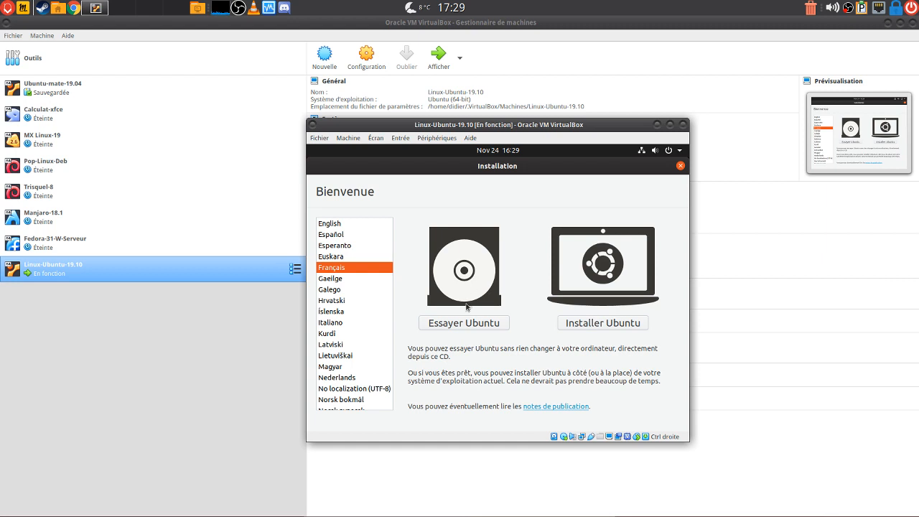
pyautogui.click(464, 326)
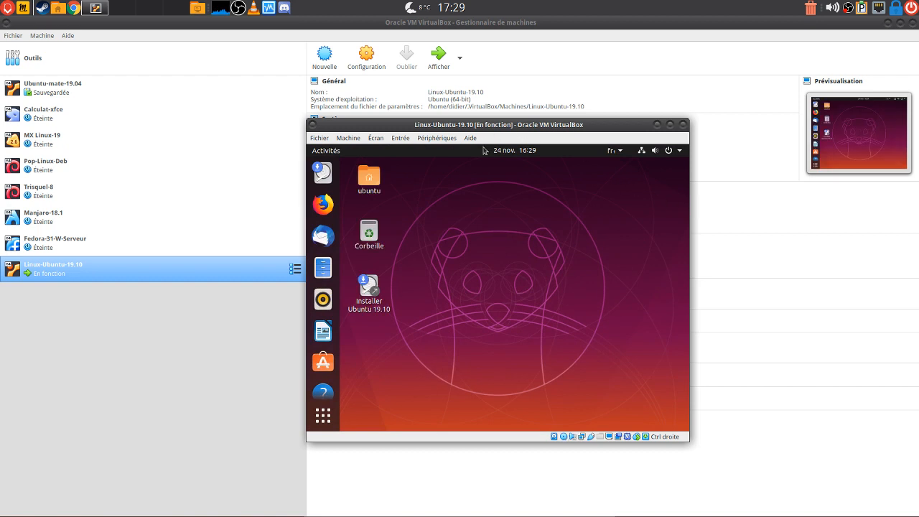
pyautogui.click(377, 138)
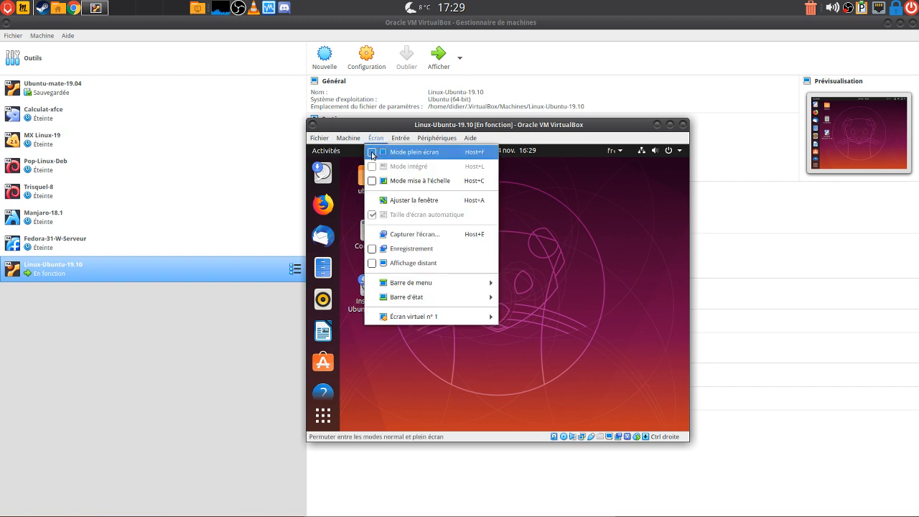
# Switch the VM to full-screen mode, then return it to a normal window moved toward the top-left
pyautogui.click(375, 153)
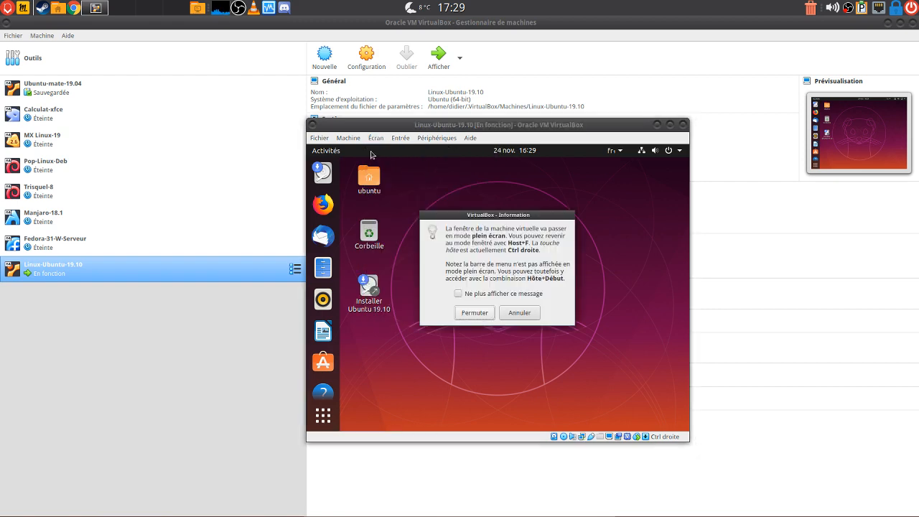
pyautogui.click(482, 316)
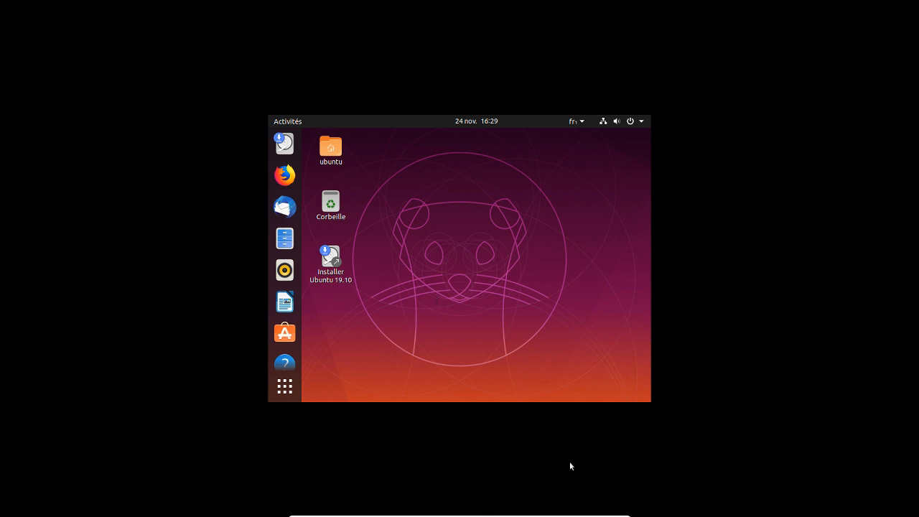
pyautogui.click(507, 514)
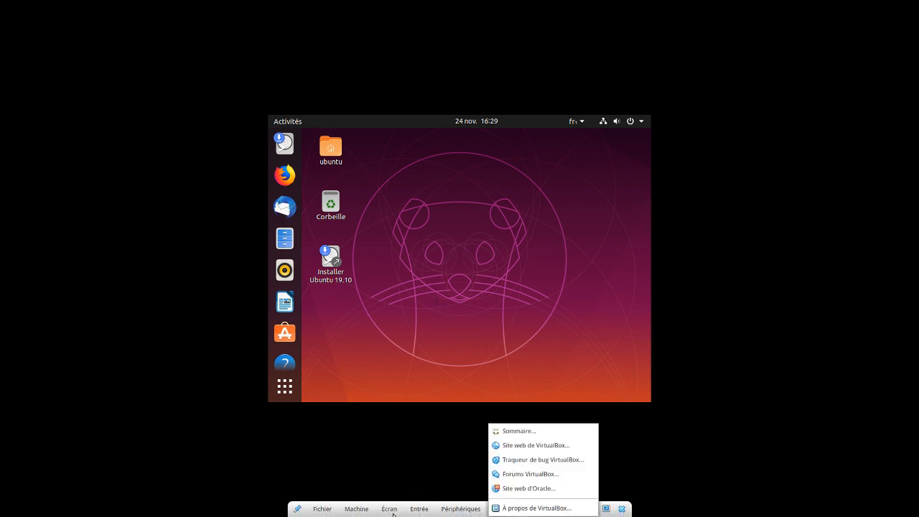
pyautogui.click(394, 514)
pyautogui.click(394, 514)
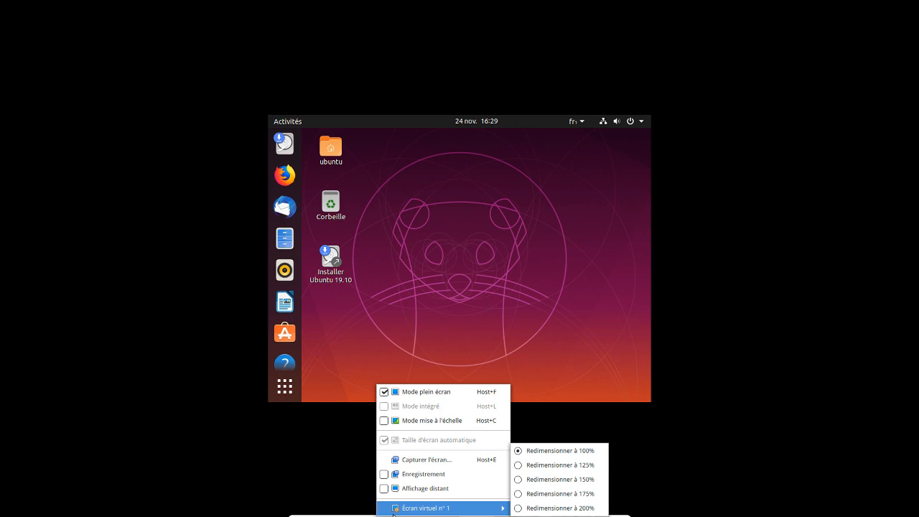
pyautogui.click(386, 394)
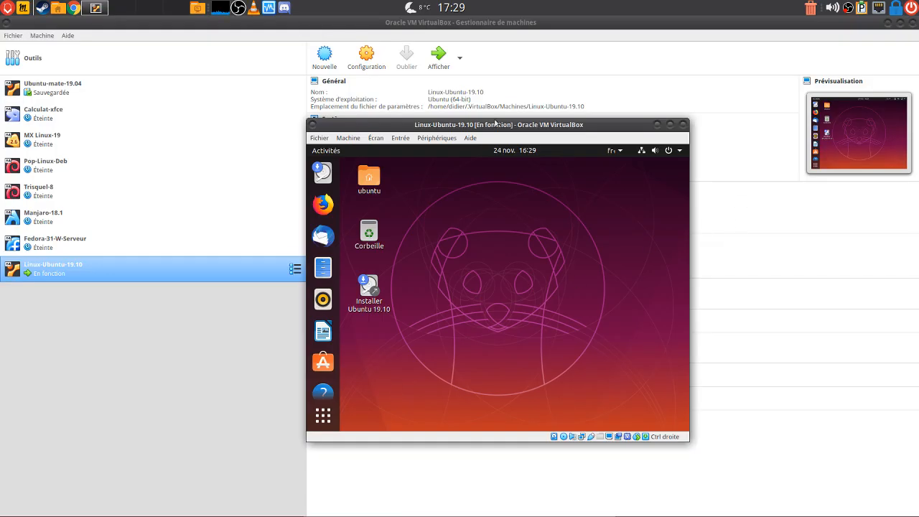
pyautogui.moveTo(490, 126); pyautogui.dragTo(350, 58)
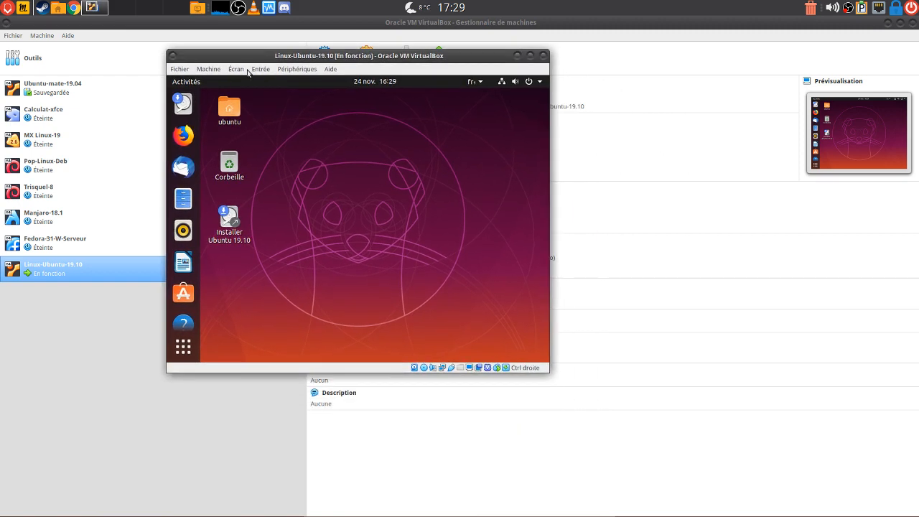
# Switch the VM window to Mode mise à l'échelle and bring it back to the front
pyautogui.click(240, 69)
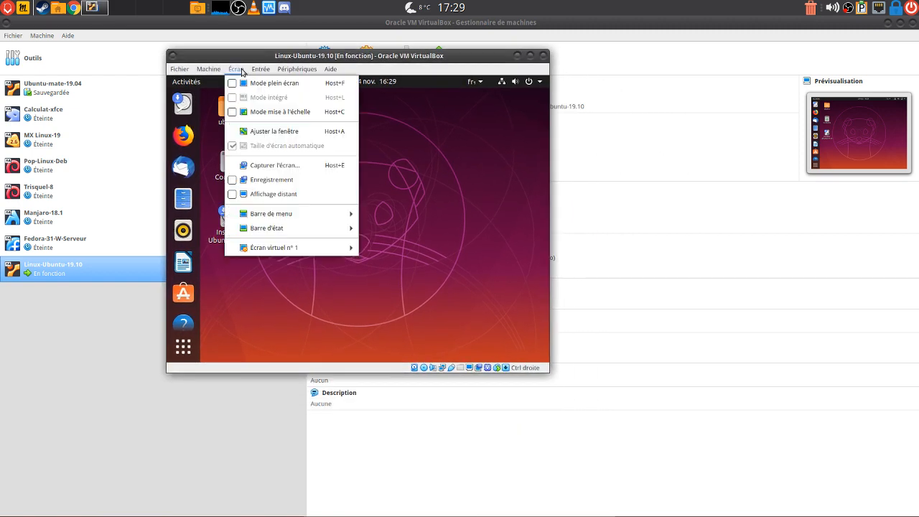
pyautogui.click(235, 113)
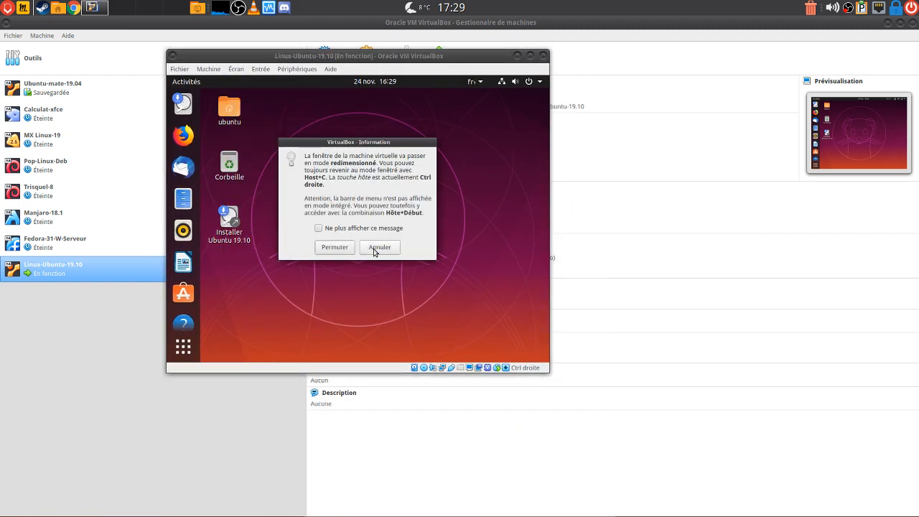
pyautogui.click(345, 248)
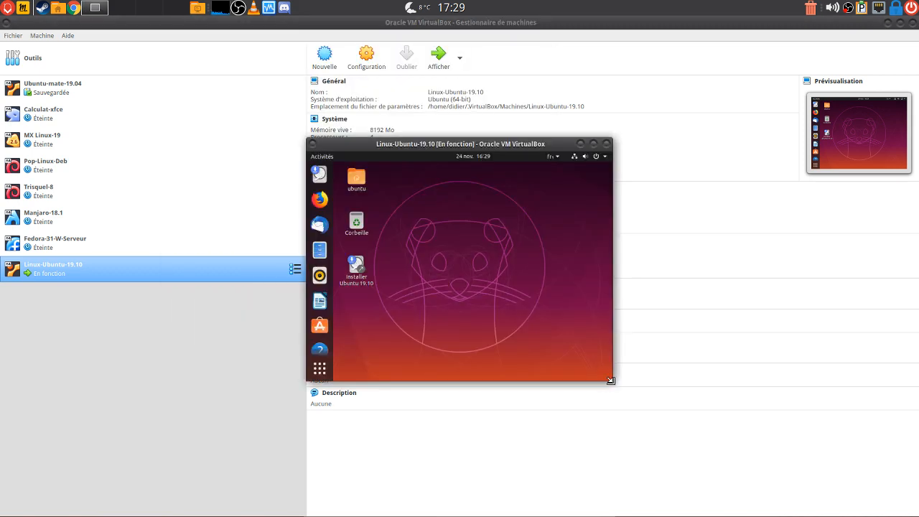
pyautogui.click(708, 428)
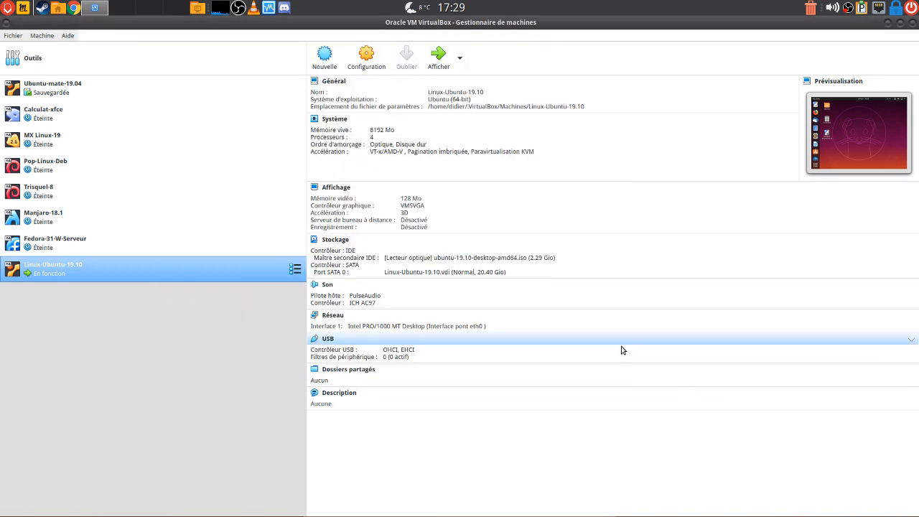
pyautogui.hotkey('alt', 'Tab')
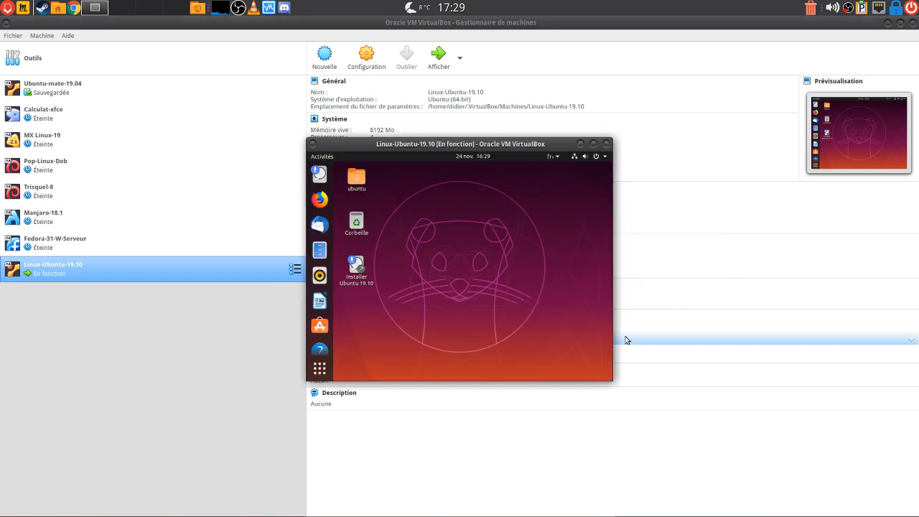
# Enlarge the VM window, maximise and restore it, and resize it to about 956x640
pyautogui.moveTo(624, 385); pyautogui.dragTo(819, 511)
pyautogui.moveTo(562, 146); pyautogui.dragTo(374, 50)
pyautogui.click(609, 50)
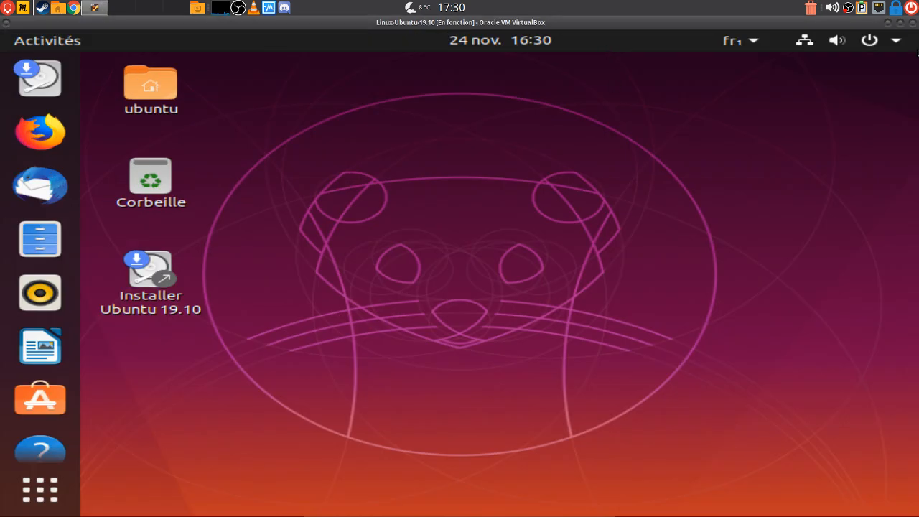
pyautogui.click(901, 23)
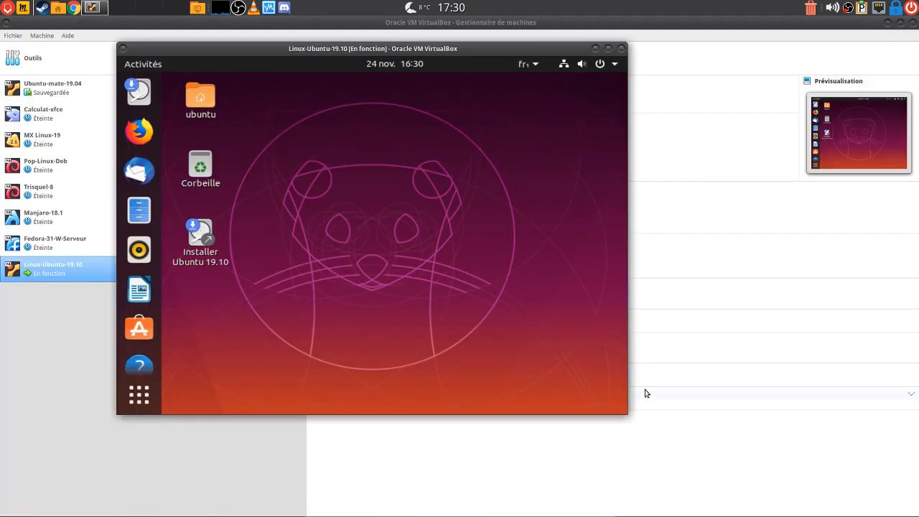
pyautogui.moveTo(628, 415); pyautogui.dragTo(687, 460)
# Set the guest's Définition to 1856 × 1392 in Configuration d'affichage, keep the changes, and close Paramètres
pyautogui.rightClick(325, 160)
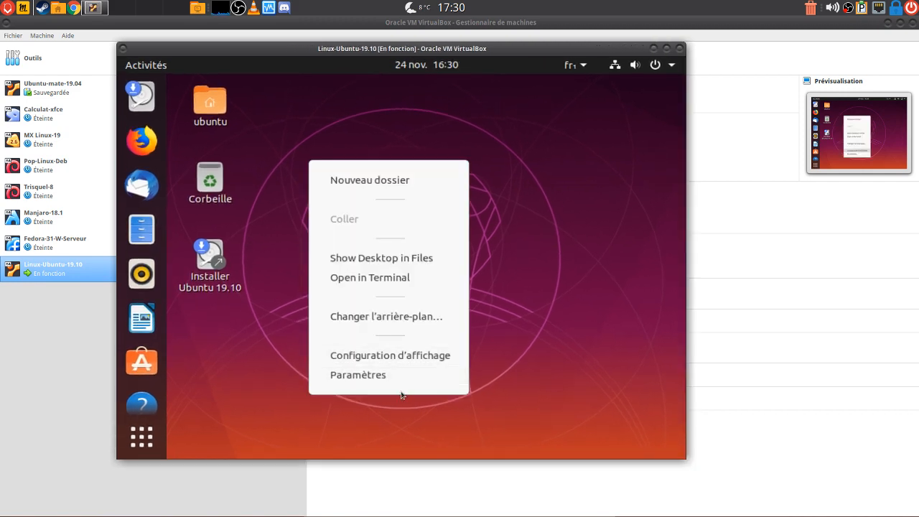
pyautogui.click(405, 359)
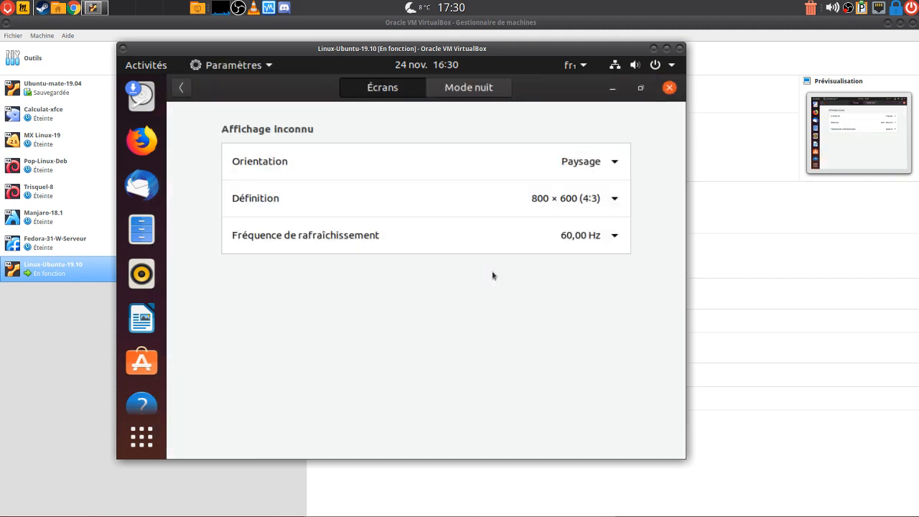
pyautogui.click(614, 199)
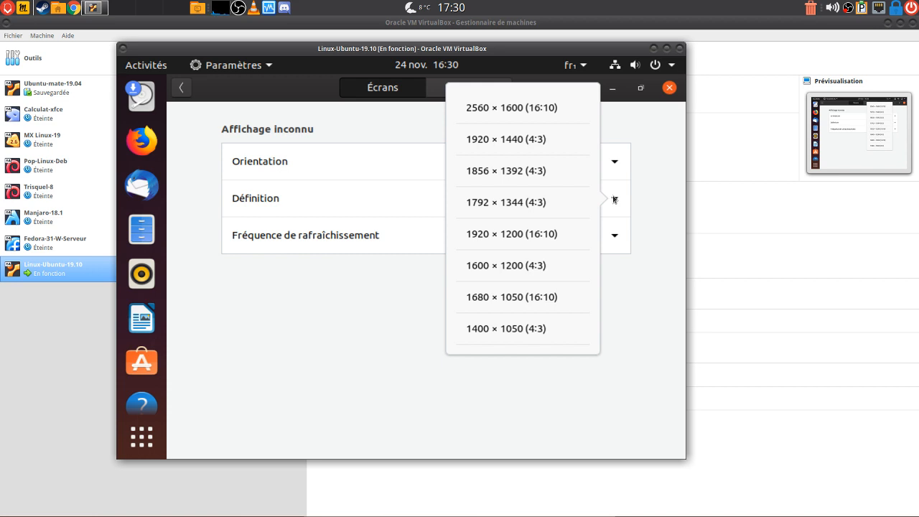
pyautogui.click(492, 171)
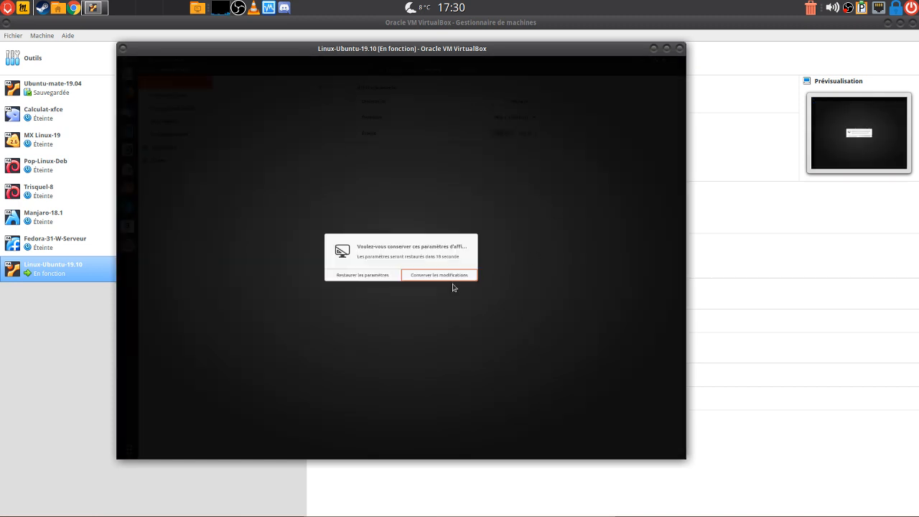
pyautogui.click(436, 276)
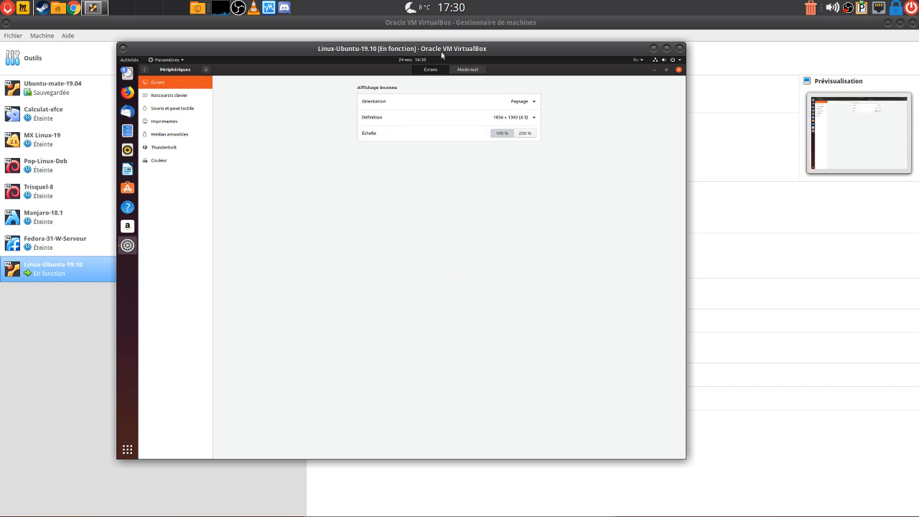
pyautogui.moveTo(446, 50); pyautogui.dragTo(474, 47)
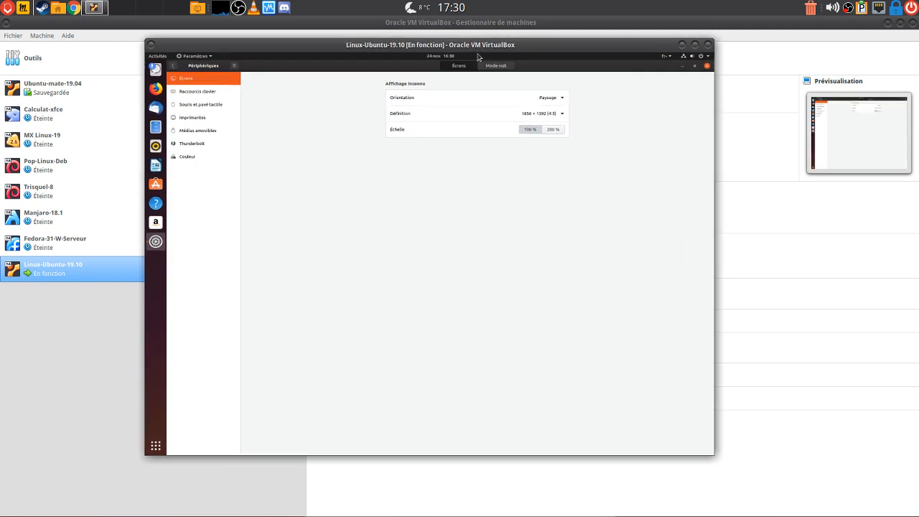
pyautogui.click(708, 69)
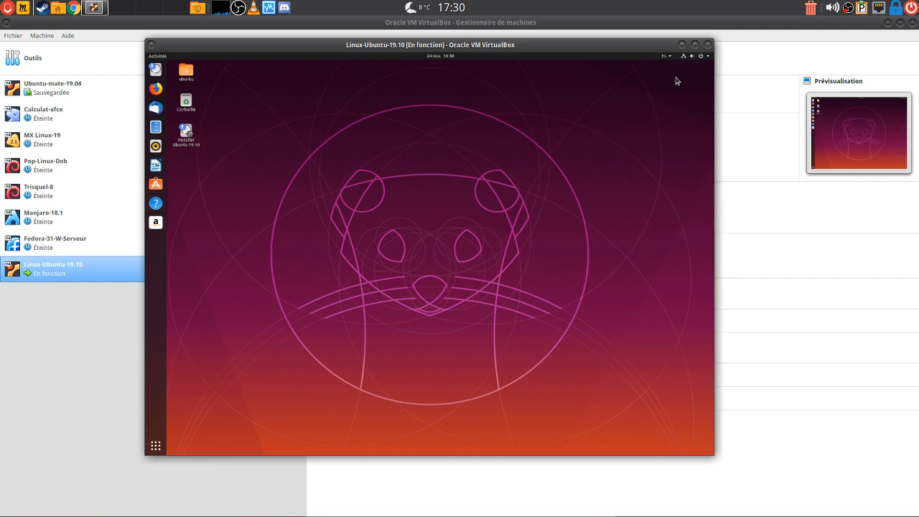
# Drag the VM window's corners outward to enlarge the guest desktop, then show the 24 novembre 2019 calendar
pyautogui.moveTo(712, 451); pyautogui.dragTo(810, 503)
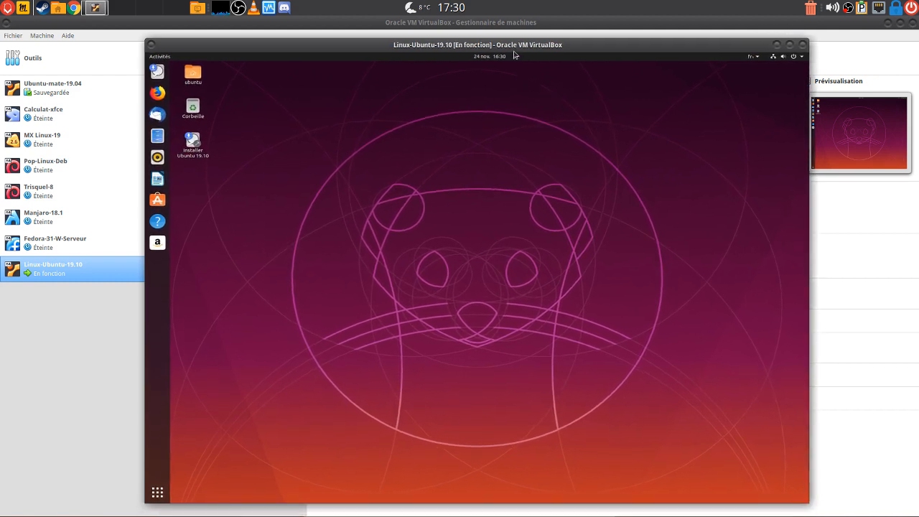
pyautogui.moveTo(515, 48); pyautogui.dragTo(505, 38)
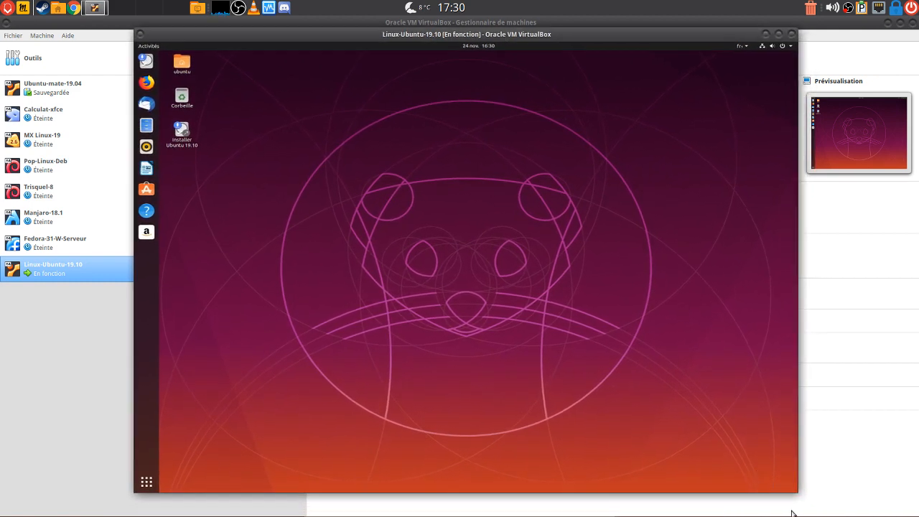
pyautogui.moveTo(797, 493); pyautogui.dragTo(840, 513)
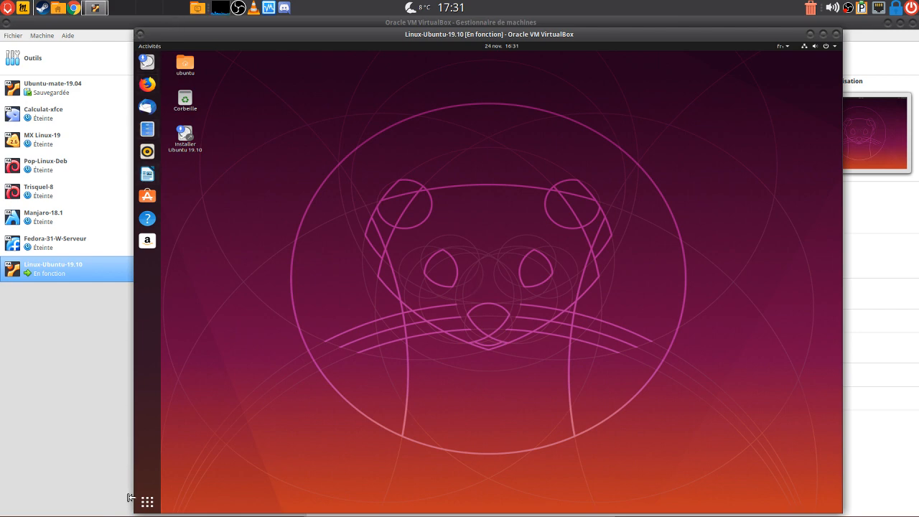
pyautogui.moveTo(134, 510); pyautogui.dragTo(28, 497)
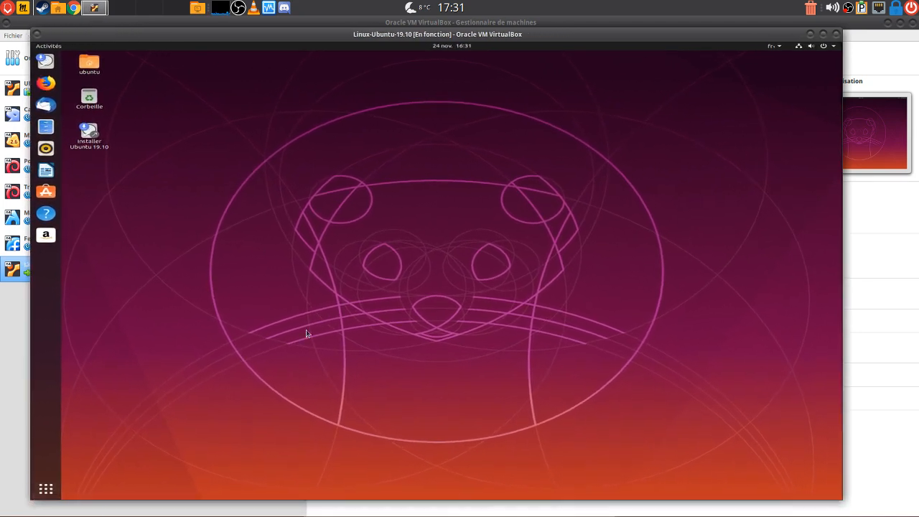
pyautogui.moveTo(841, 501); pyautogui.dragTo(891, 512)
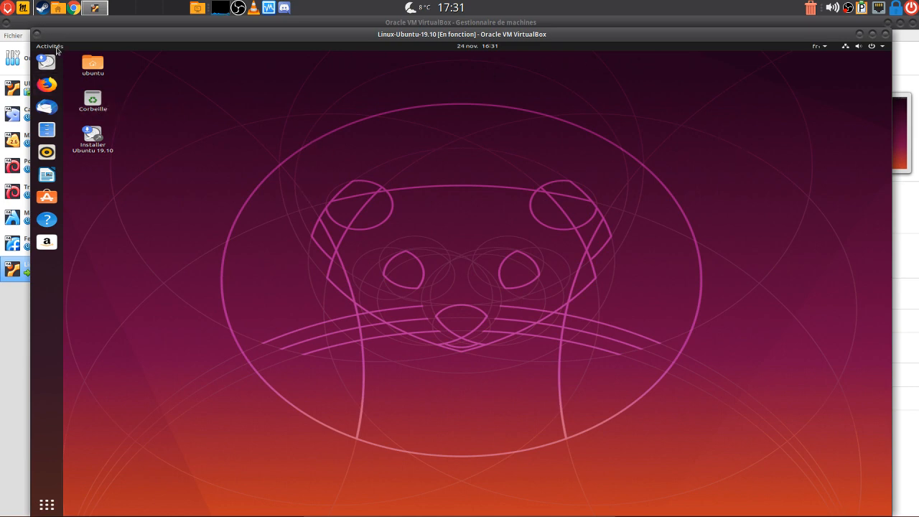
pyautogui.click(473, 47)
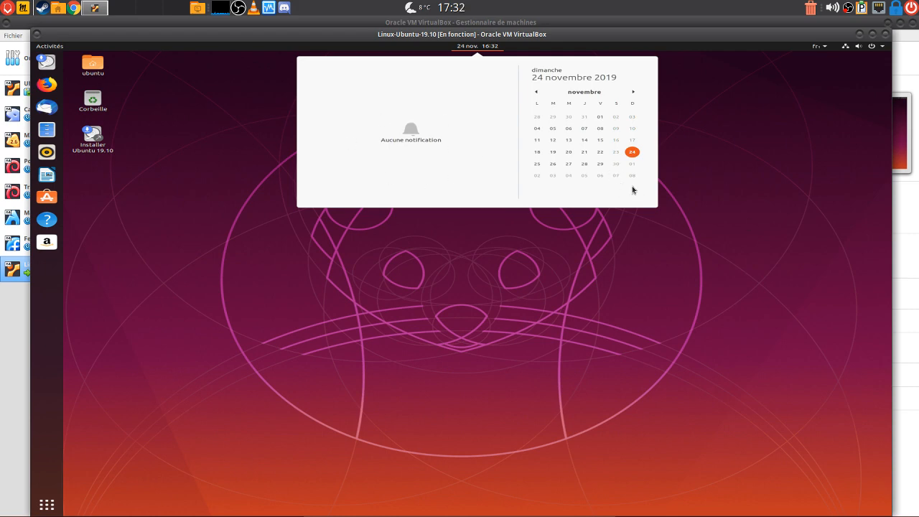
# Close the calendar popup and adjust the guest's sound volume slider in the system menu
pyautogui.click(720, 188)
pyautogui.click(484, 48)
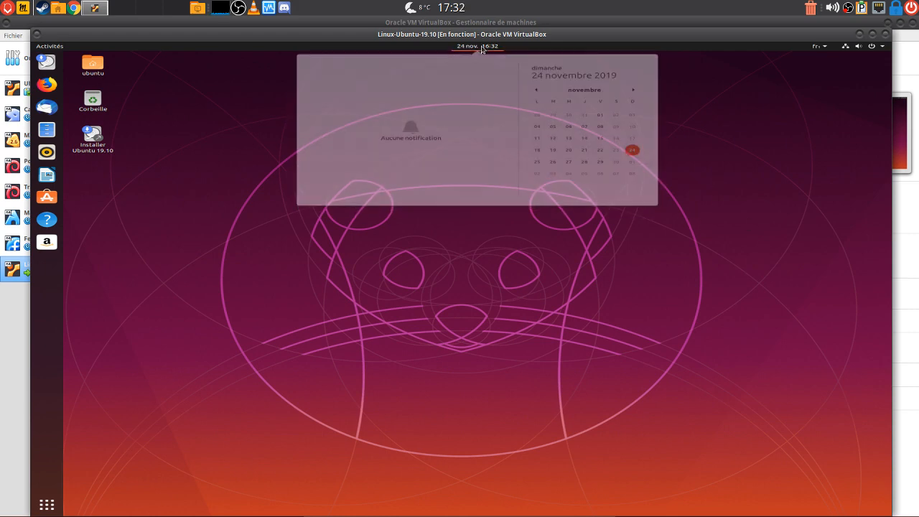
pyautogui.click(668, 148)
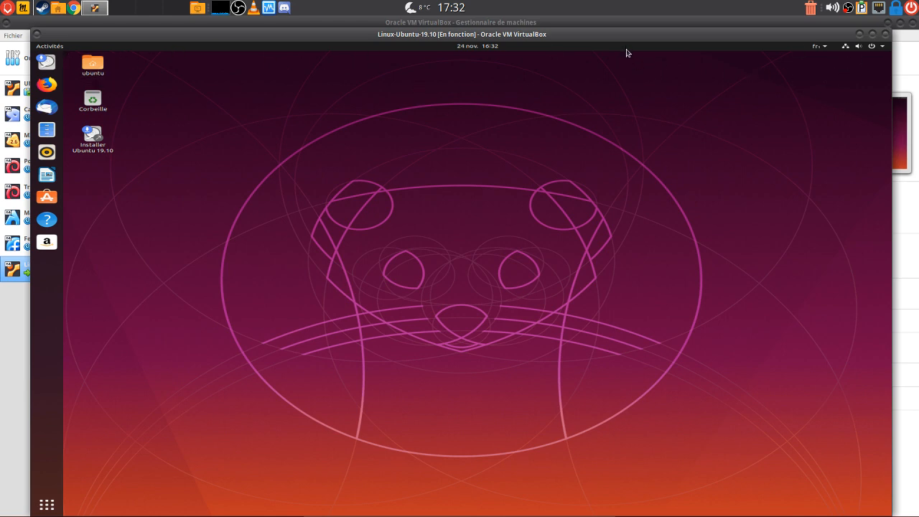
pyautogui.click(884, 47)
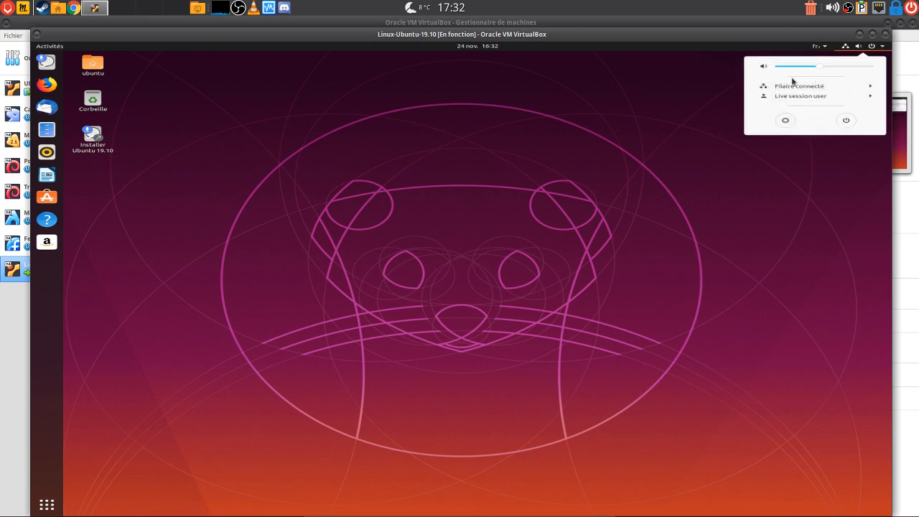
pyautogui.moveTo(821, 67); pyautogui.dragTo(846, 69)
# Maximize the VM window to fill the screen and check the available keyboard layouts
pyautogui.moveTo(550, 34); pyautogui.dragTo(552, 34)
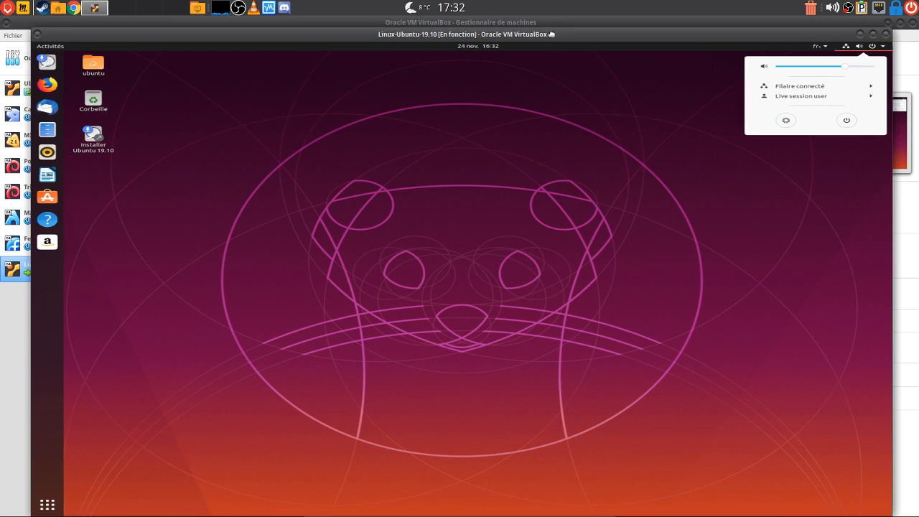
pyautogui.doubleClick(551, 35)
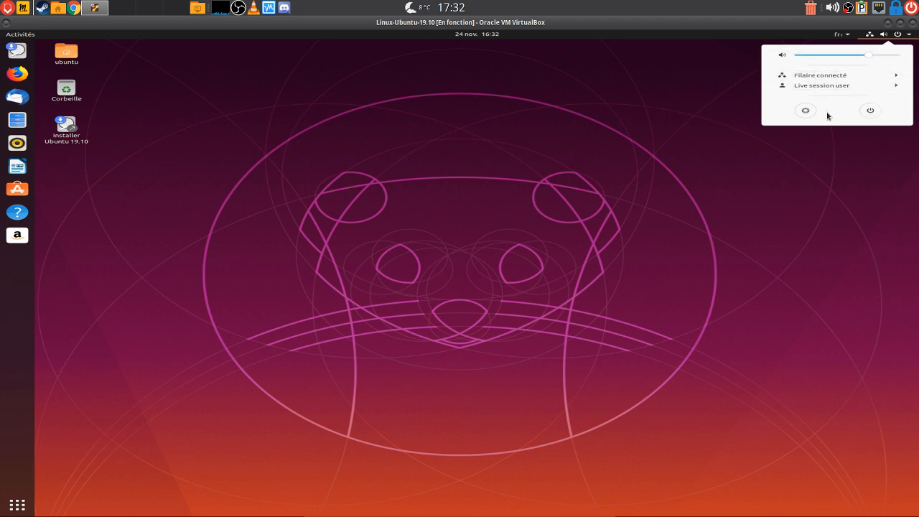
pyautogui.click(649, 149)
pyautogui.click(872, 36)
pyautogui.click(870, 35)
pyautogui.click(849, 35)
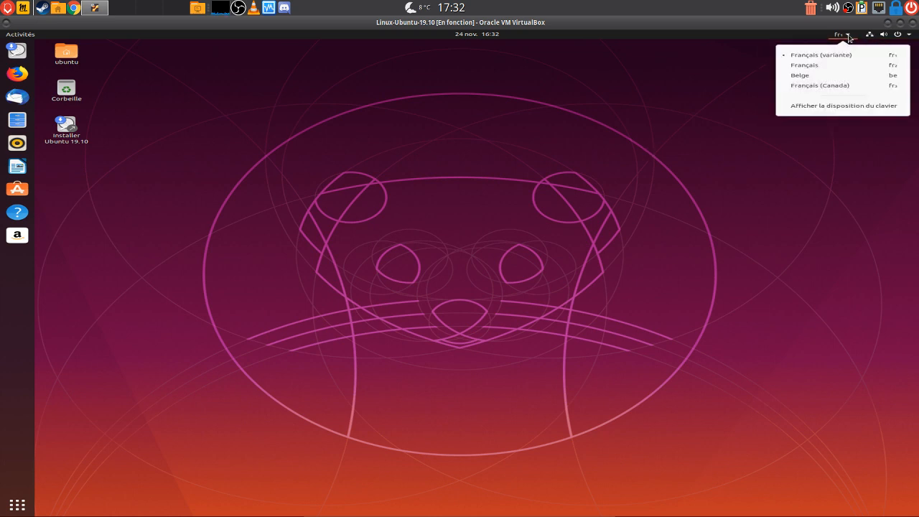
pyautogui.click(651, 85)
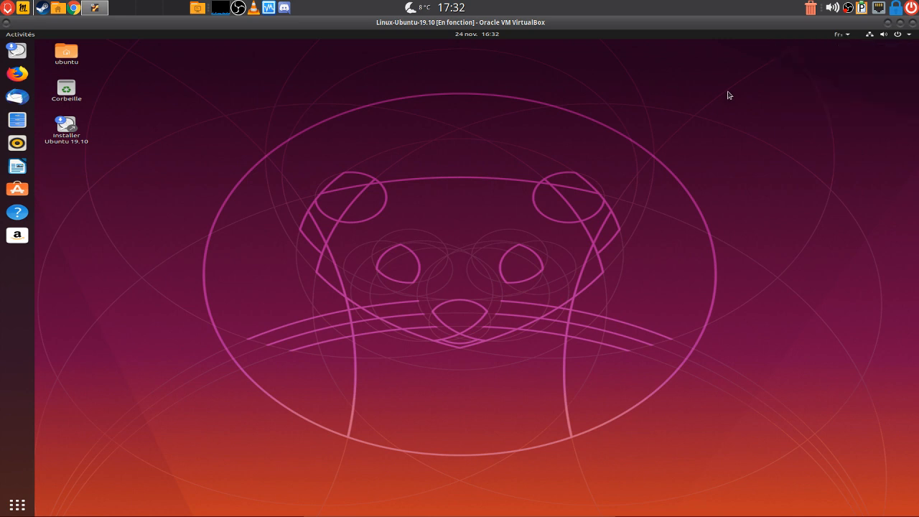
# Bring up the guest's shutdown prompt and cancel it with Annuler, keeping the VM running
pyautogui.click(899, 35)
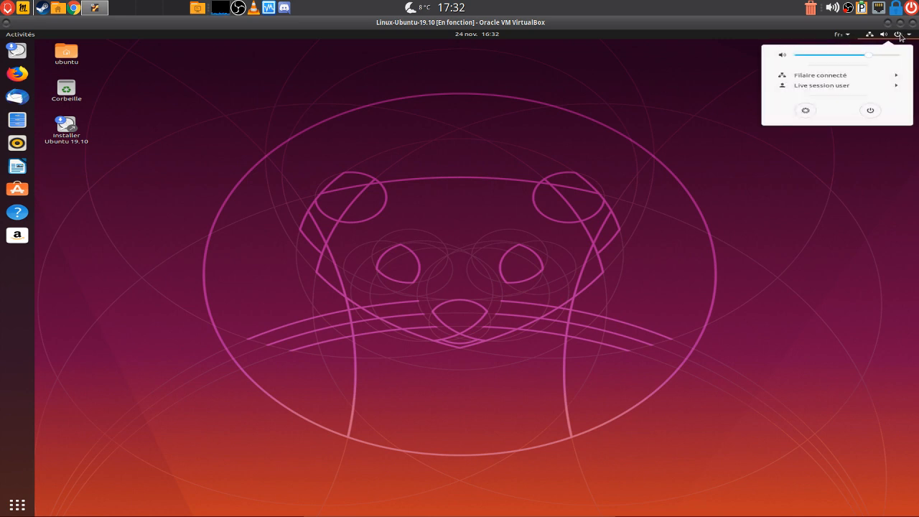
pyautogui.click(870, 111)
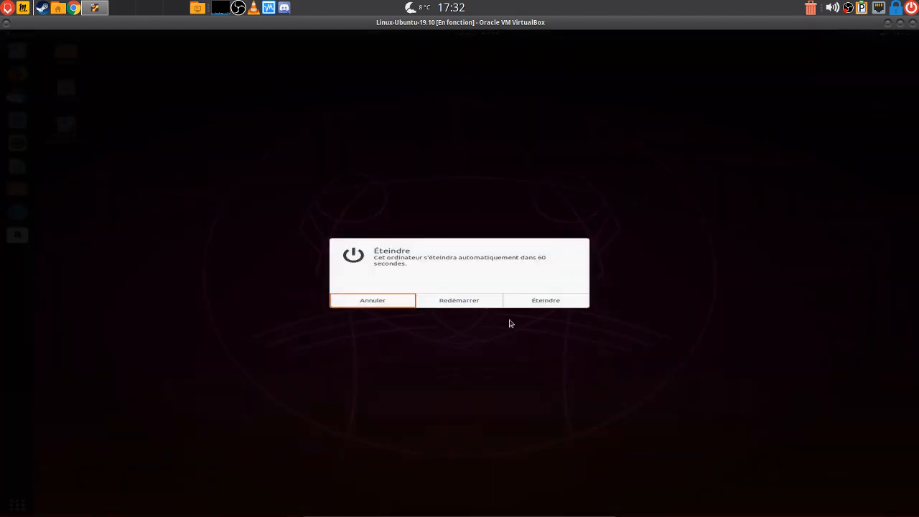
pyautogui.click(371, 305)
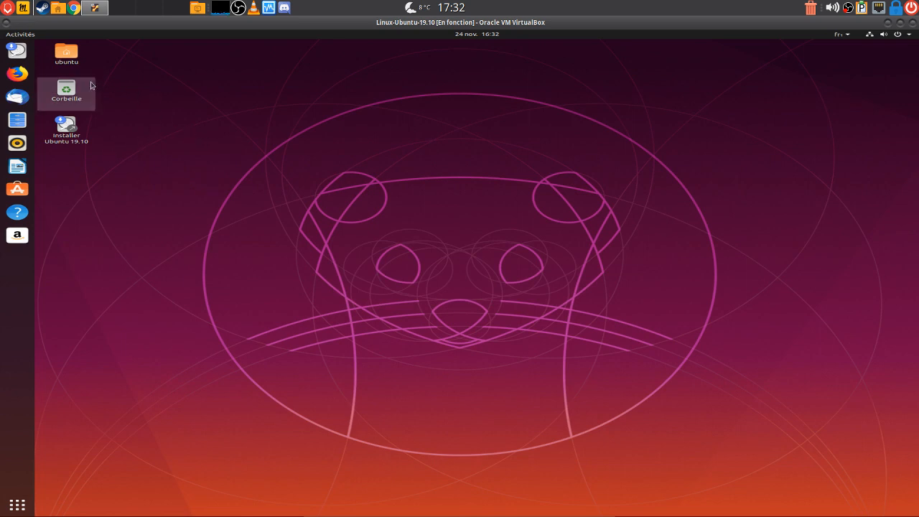
# Select the ubuntu home folder and reposition and heighten the Files window
pyautogui.click(68, 61)
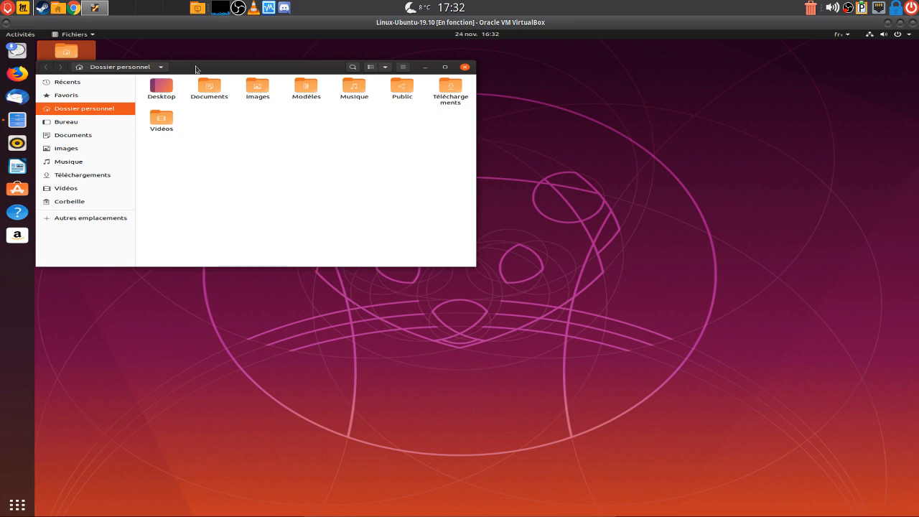
pyautogui.moveTo(198, 67); pyautogui.dragTo(350, 157)
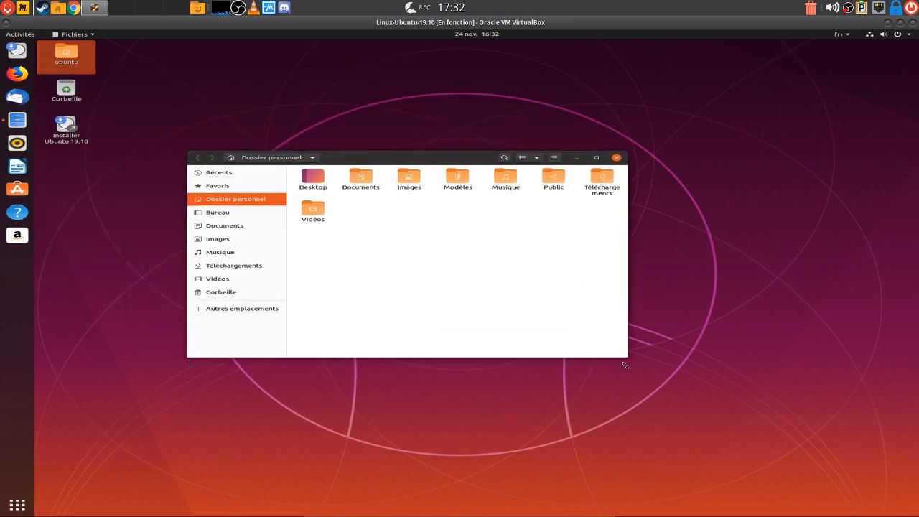
pyautogui.moveTo(621, 384); pyautogui.dragTo(629, 494)
pyautogui.moveTo(380, 161); pyautogui.dragTo(529, 84)
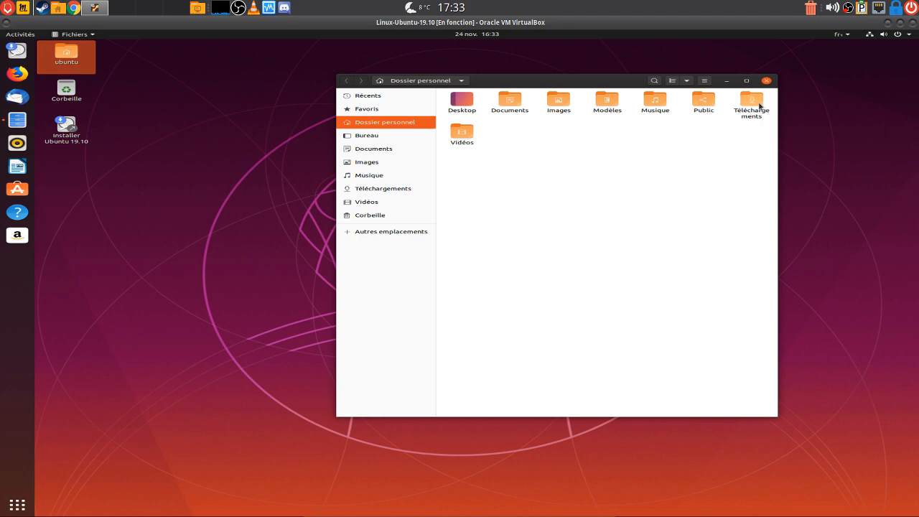
# Browse the Bureau, Documents and Images folders, close Files, and deselect the ubuntu desktop icon
pyautogui.click(367, 139)
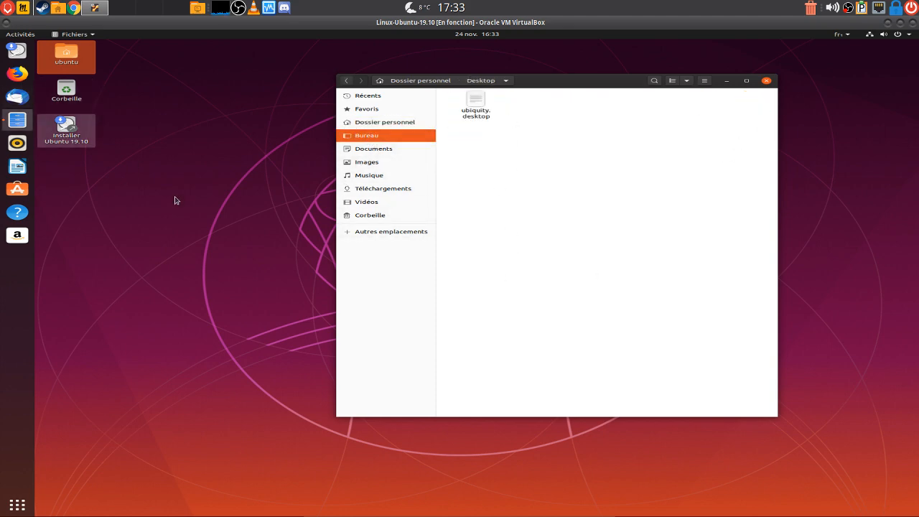
pyautogui.click(372, 151)
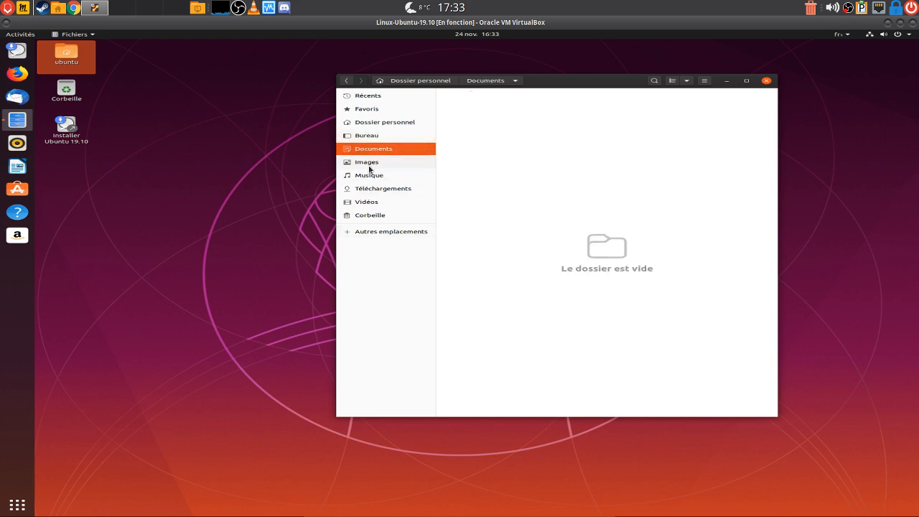
pyautogui.click(370, 167)
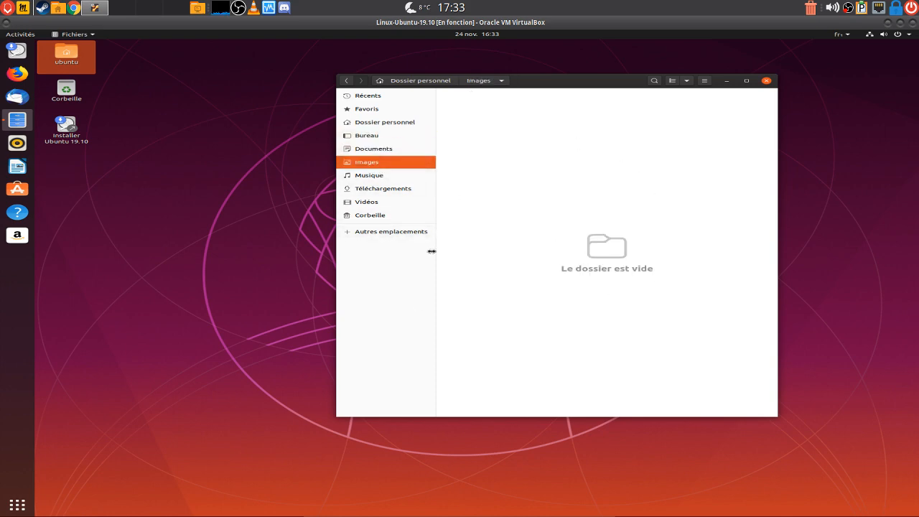
pyautogui.click(767, 82)
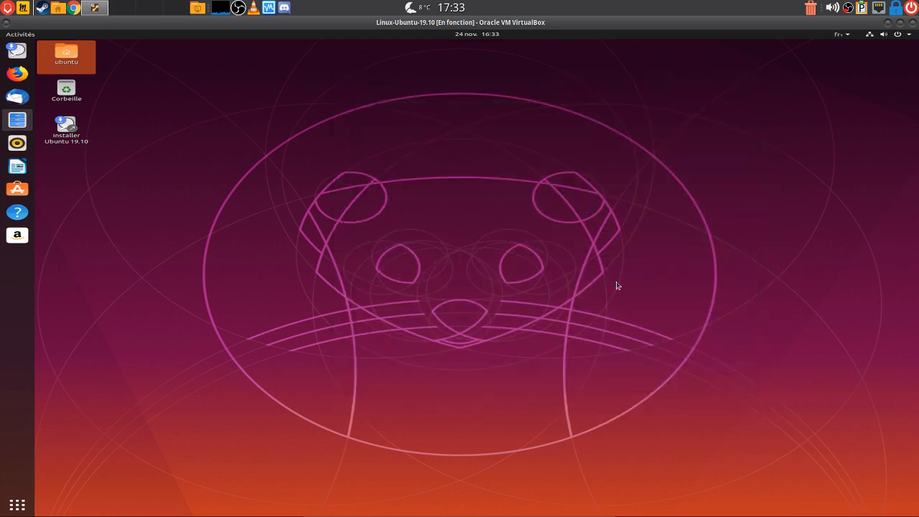
pyautogui.click(131, 172)
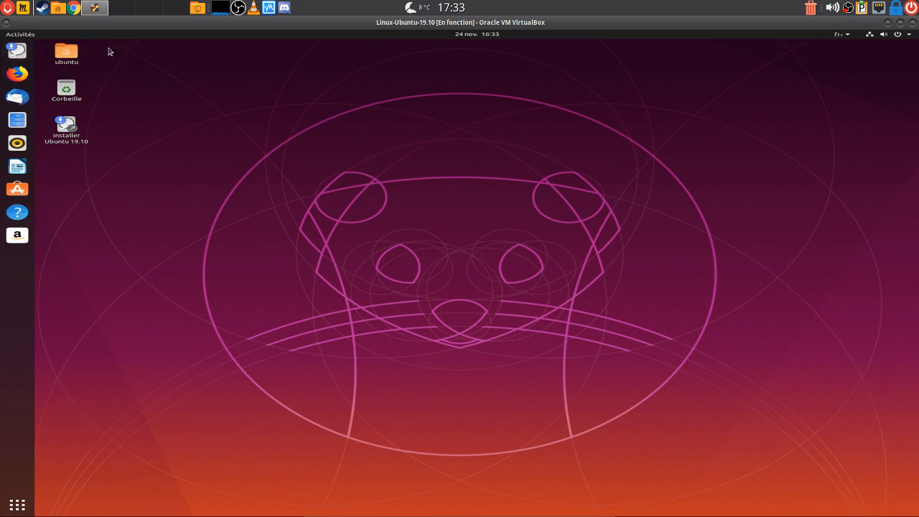
# Launch Firefox from the dock, maximize it, and close the Privacy Notice tab
pyautogui.click(16, 77)
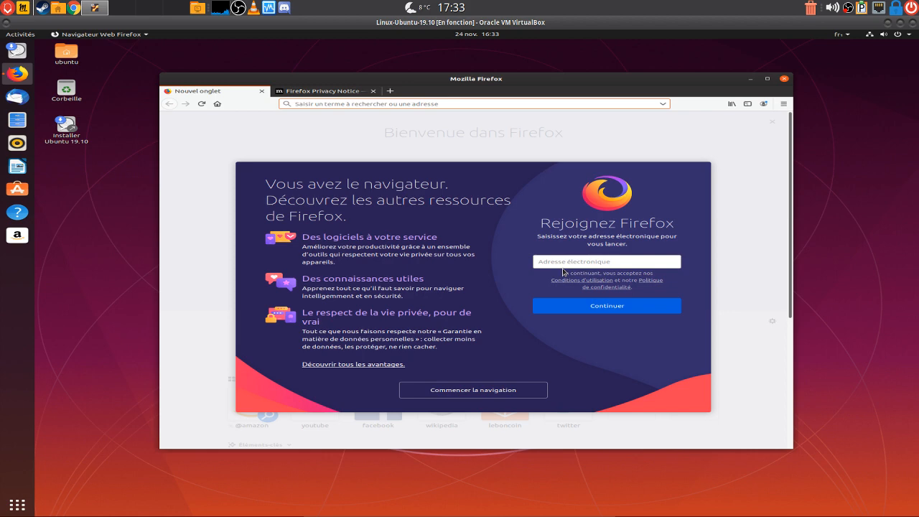
pyautogui.click(767, 80)
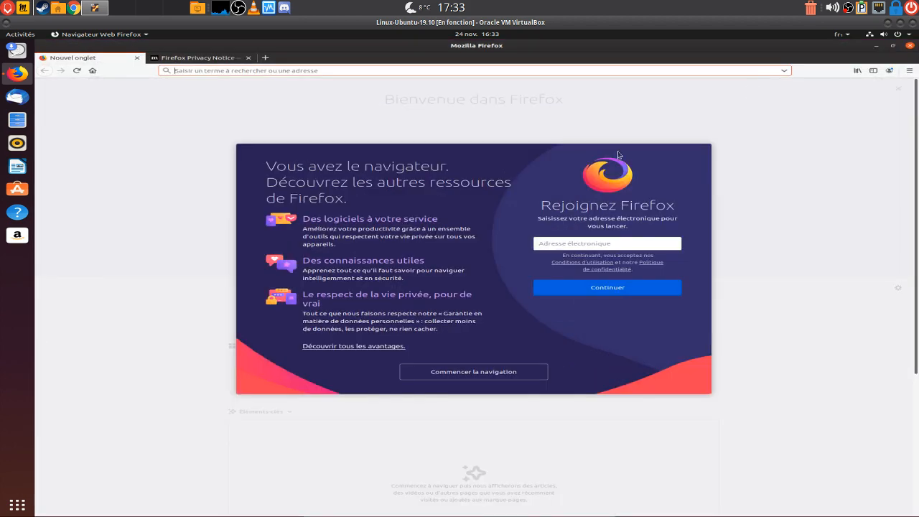
pyautogui.click(197, 57)
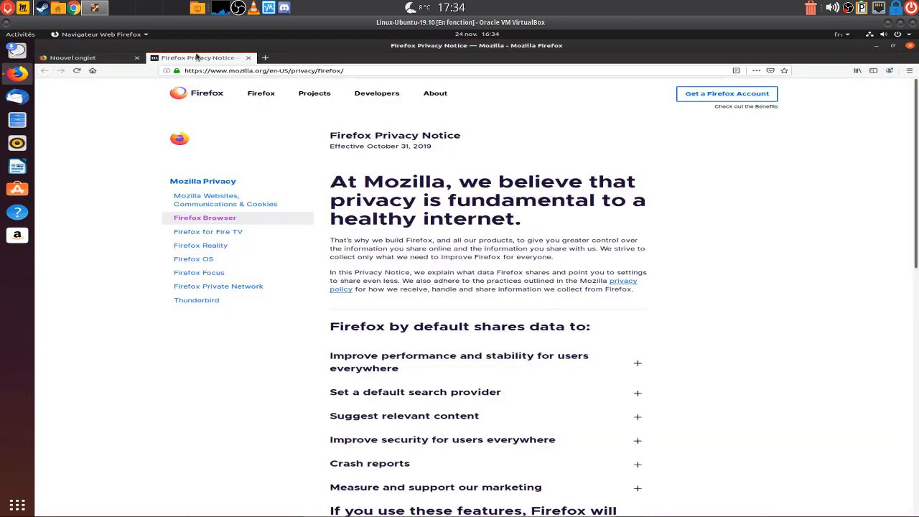
pyautogui.click(248, 58)
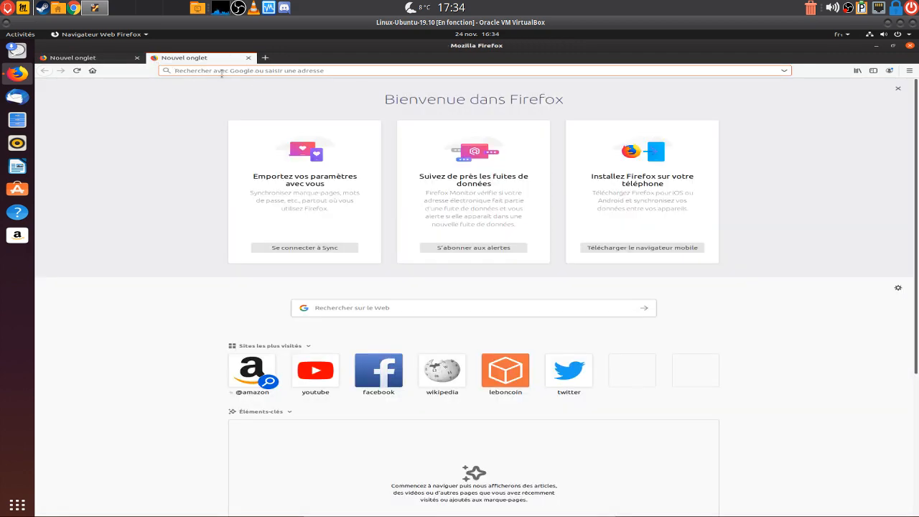
# Search for 'ubuntu', open ubuntu-fr.org, then close Firefox with both its tabs
pyautogui.write('ubuntu')
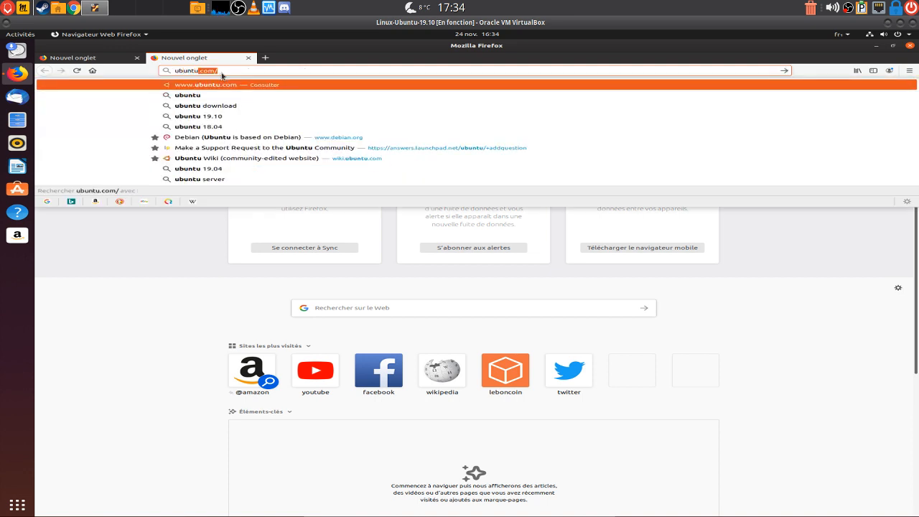
pyautogui.press('BackSpace')
pyautogui.press('Return')
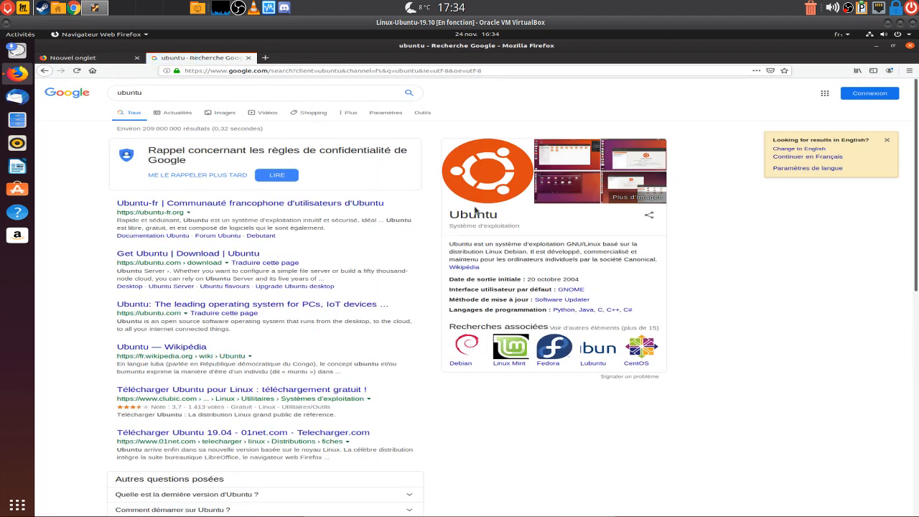
pyautogui.click(246, 204)
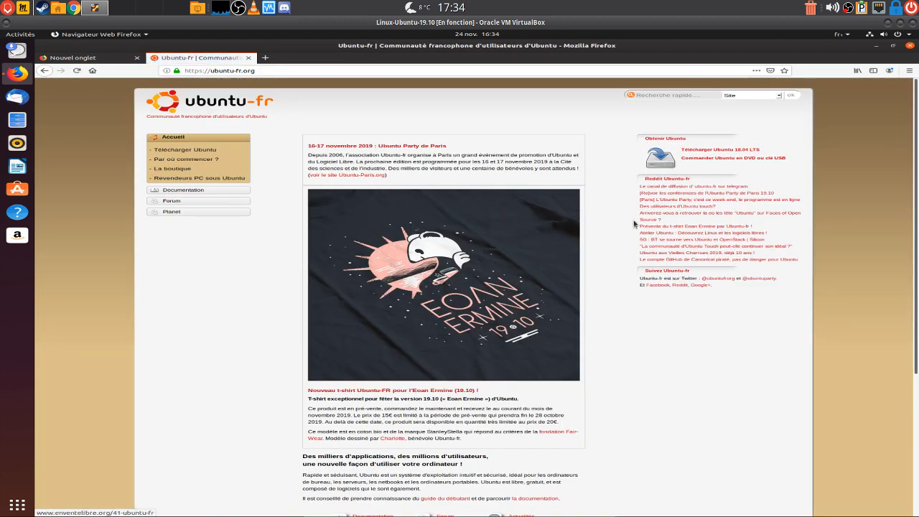
pyautogui.click(83, 58)
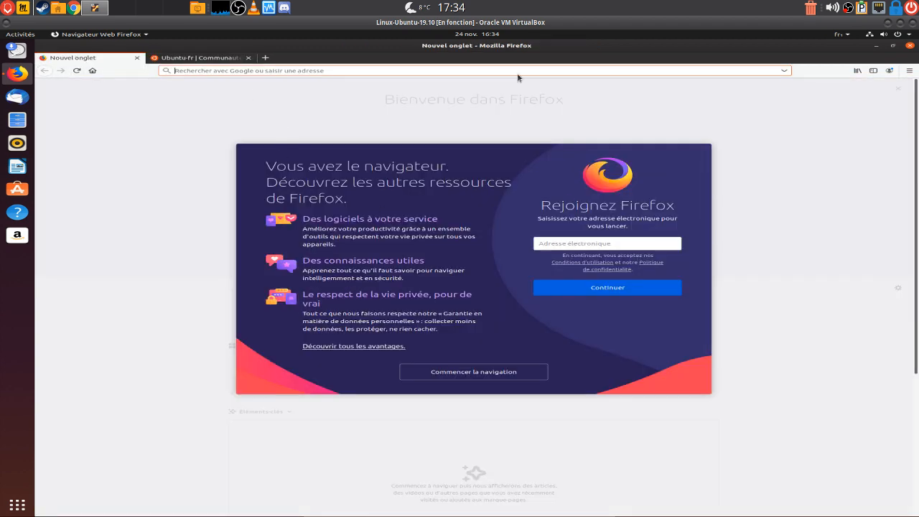
pyautogui.click(173, 58)
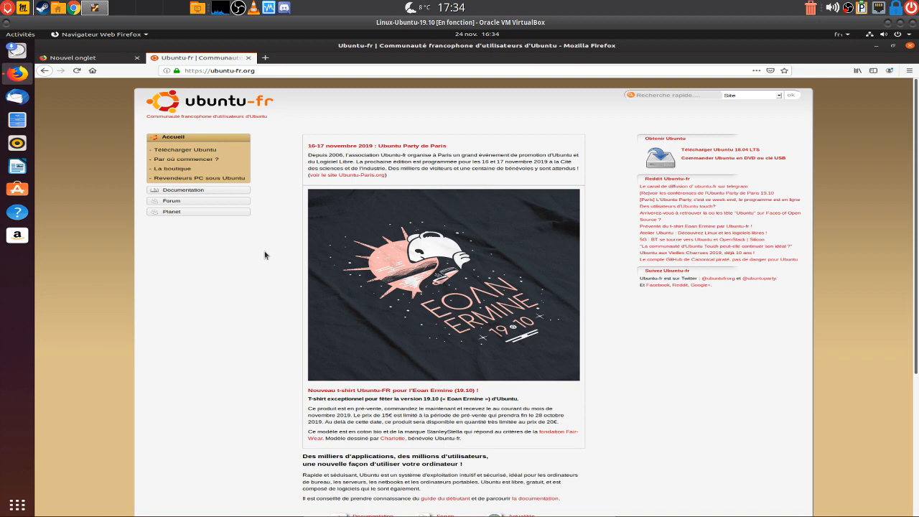
pyautogui.click(911, 46)
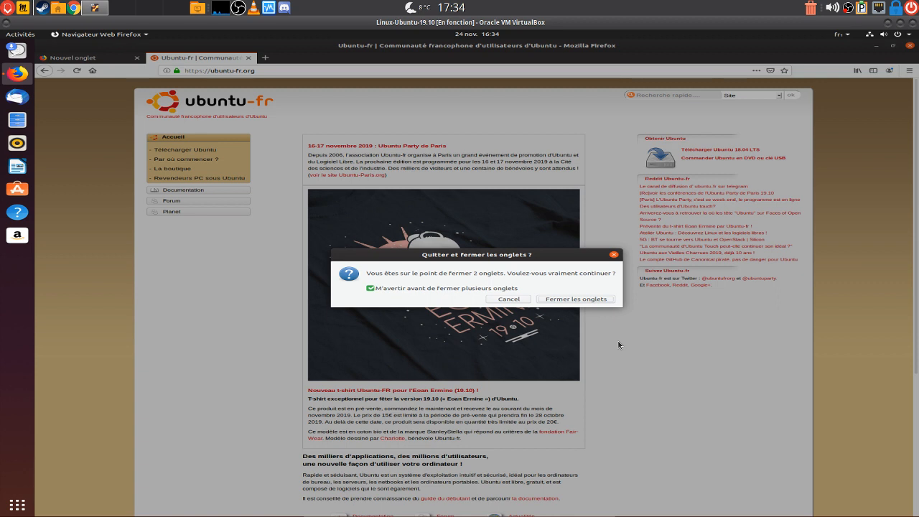
pyautogui.click(587, 303)
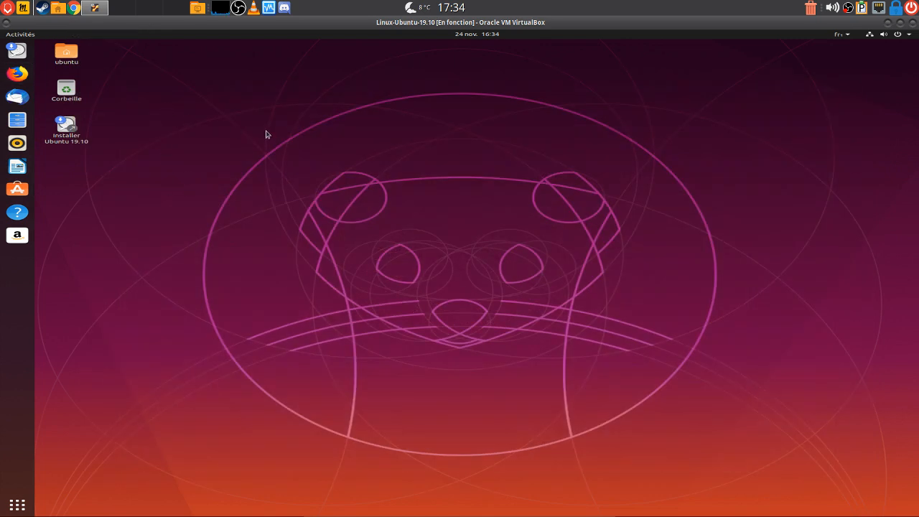
pyautogui.click(19, 145)
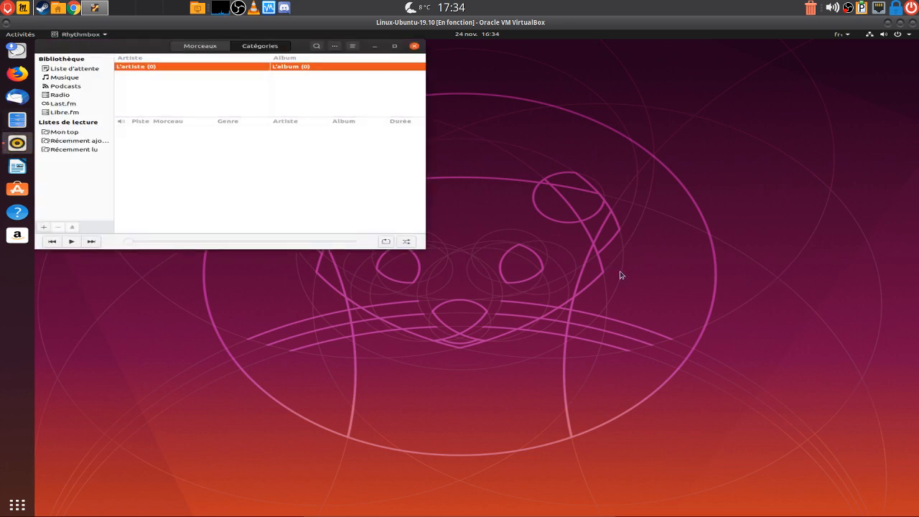
pyautogui.moveTo(104, 43); pyautogui.dragTo(397, 129)
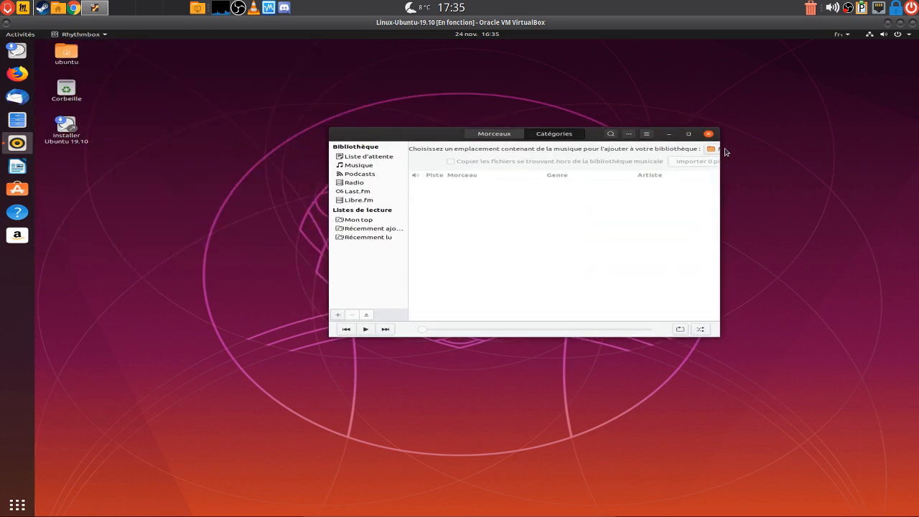
pyautogui.click(709, 135)
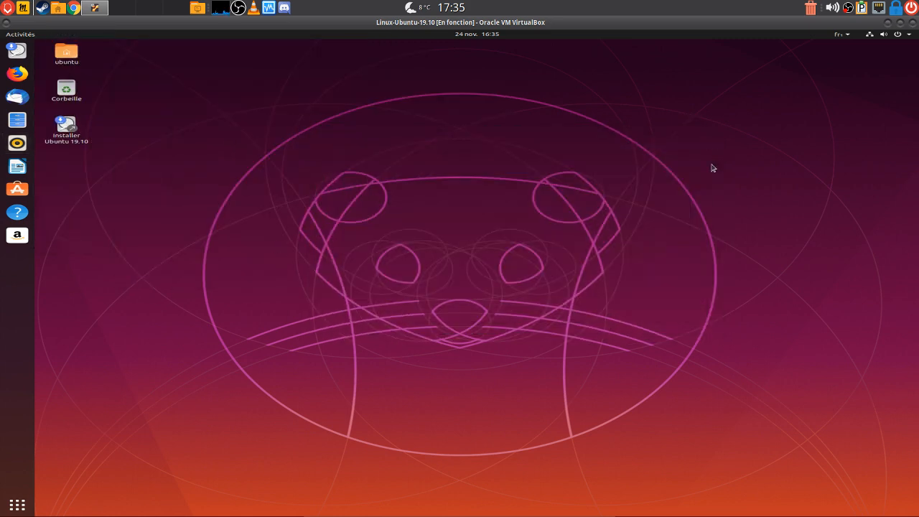
pyautogui.click(16, 171)
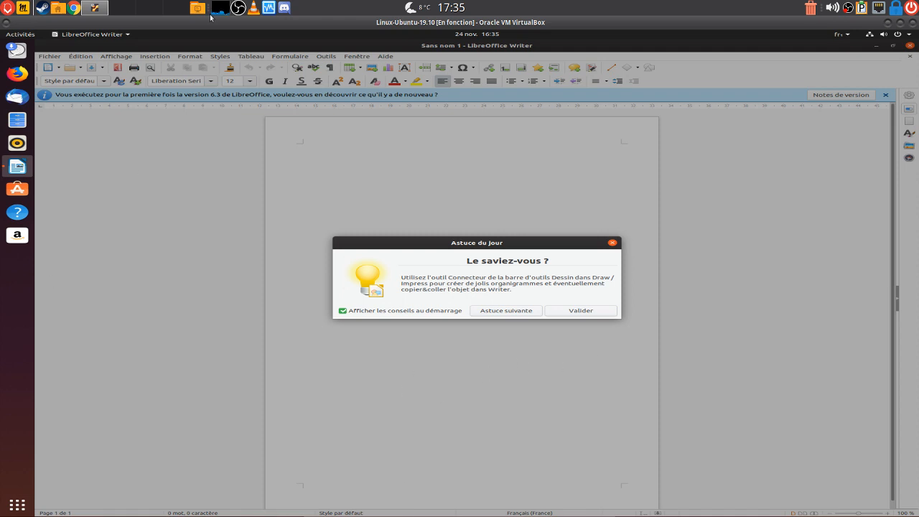
pyautogui.click(581, 310)
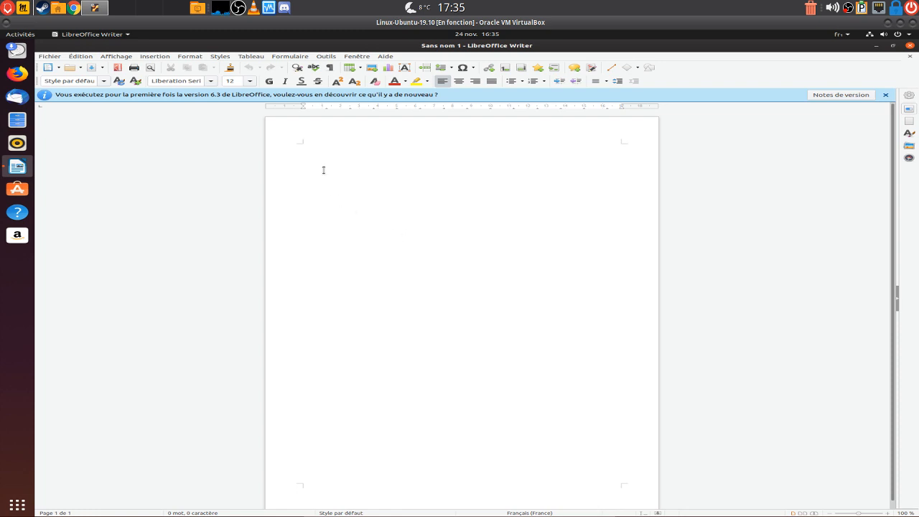
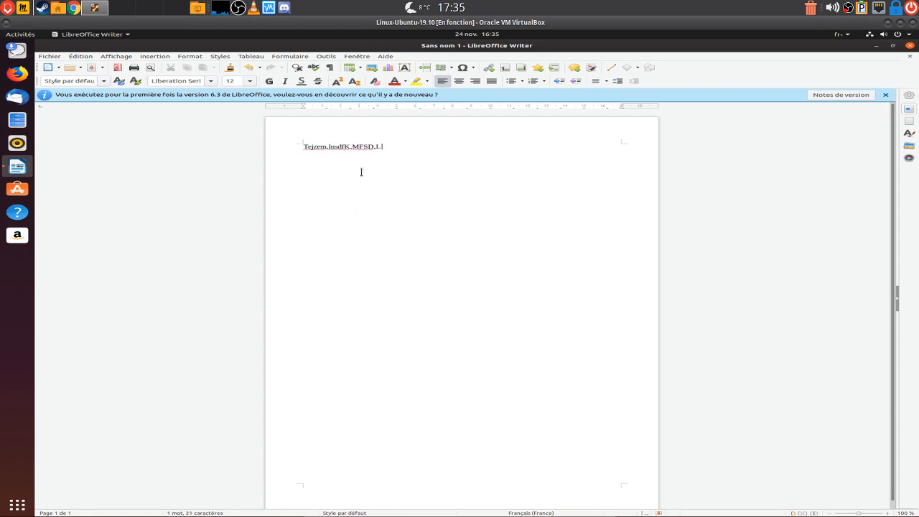
pyautogui.click(48, 57)
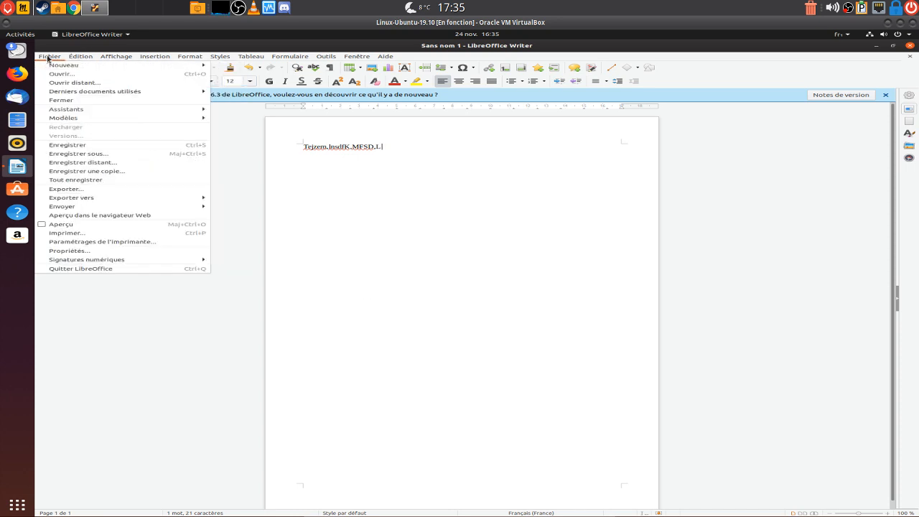
pyautogui.click(81, 269)
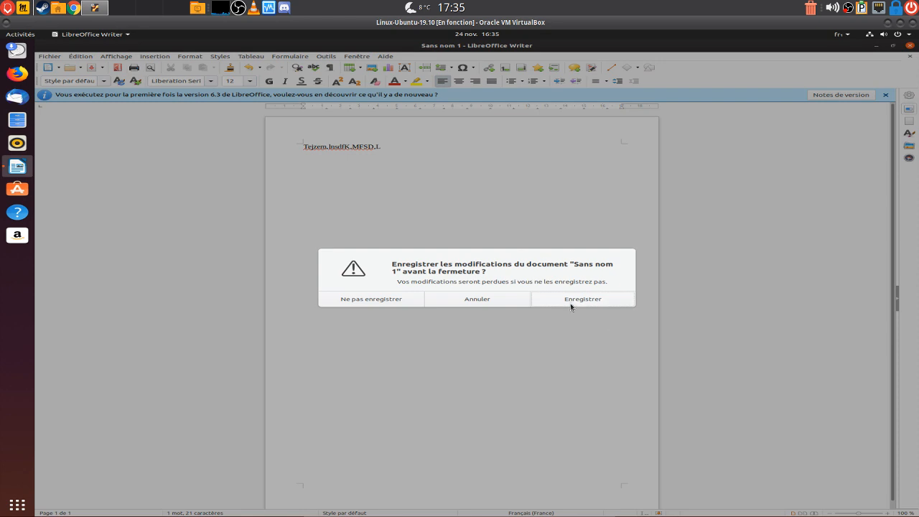
pyautogui.click(351, 300)
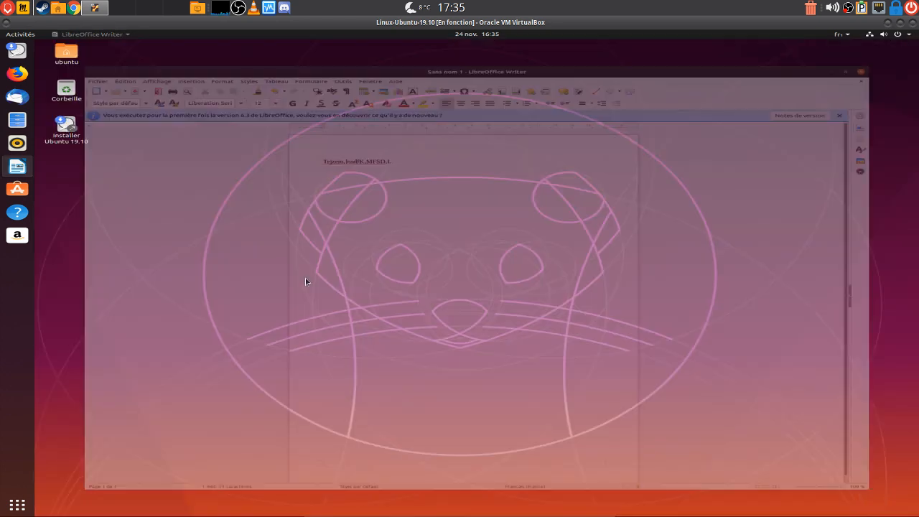
# Launch Logiciels Ubuntu from the dock and maximize it to show the Tous page
pyautogui.click(14, 196)
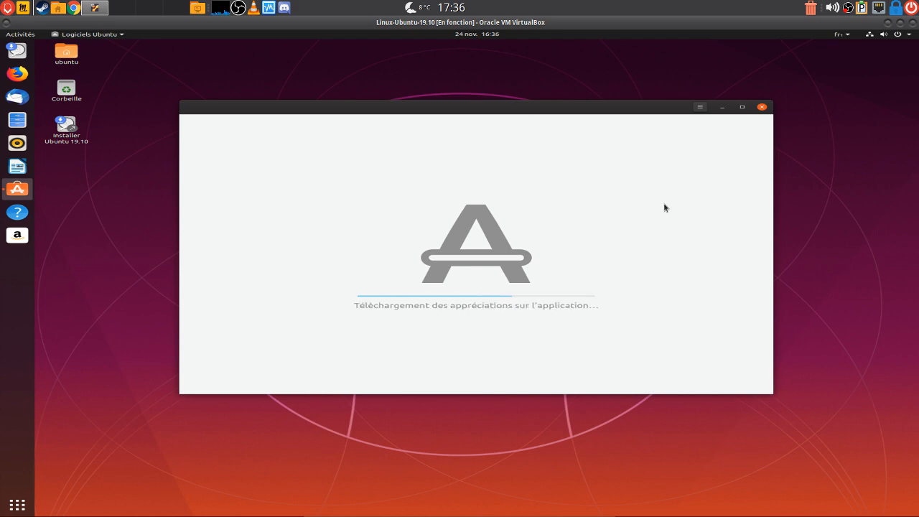
pyautogui.click(742, 106)
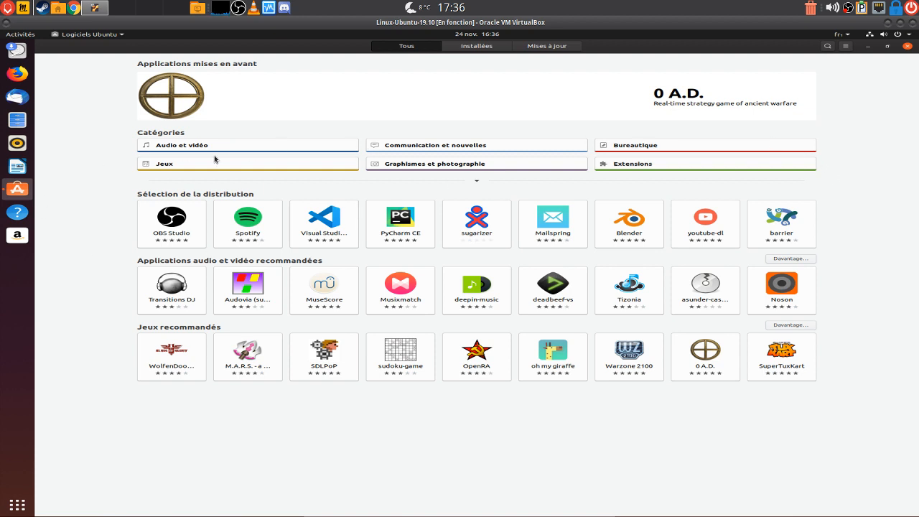
# Browse the Audio et vidéo category in Ubuntu Software, then close the store
pyautogui.click(171, 147)
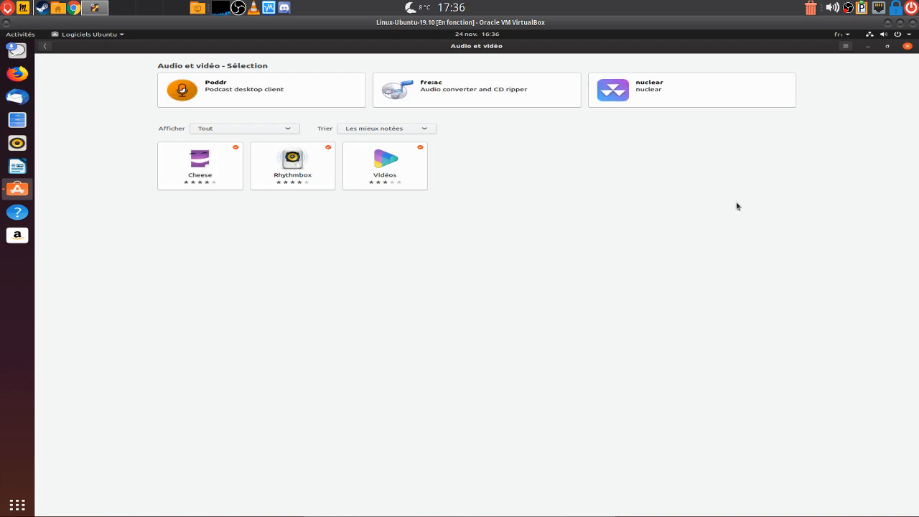
pyautogui.click(907, 46)
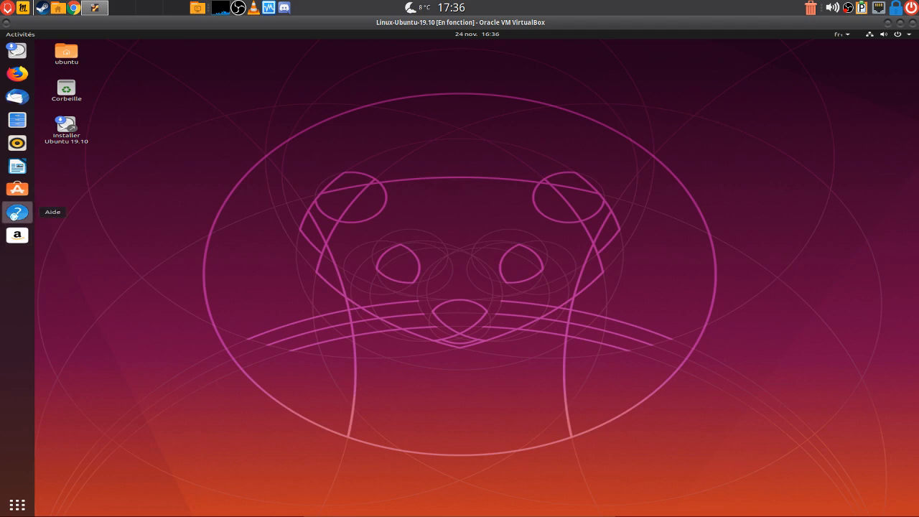
pyautogui.click(18, 212)
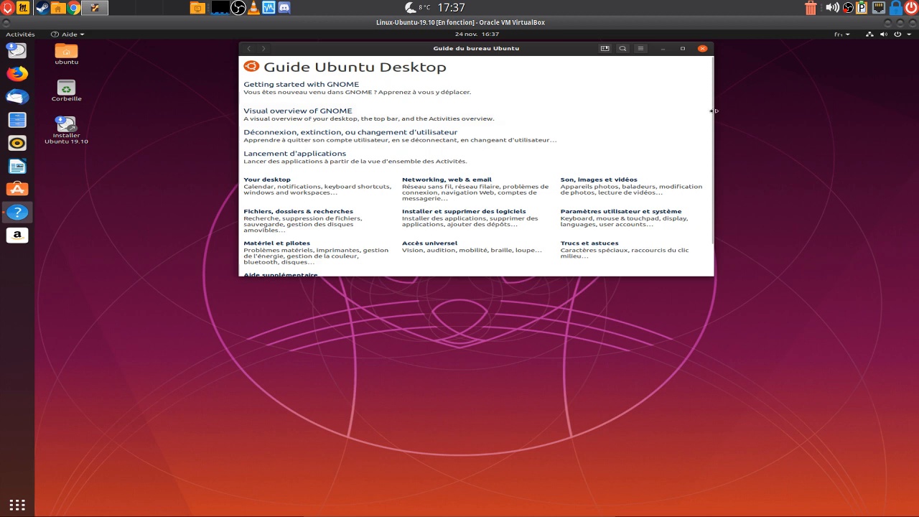
pyautogui.moveTo(711, 113); pyautogui.dragTo(706, 138)
pyautogui.click(703, 48)
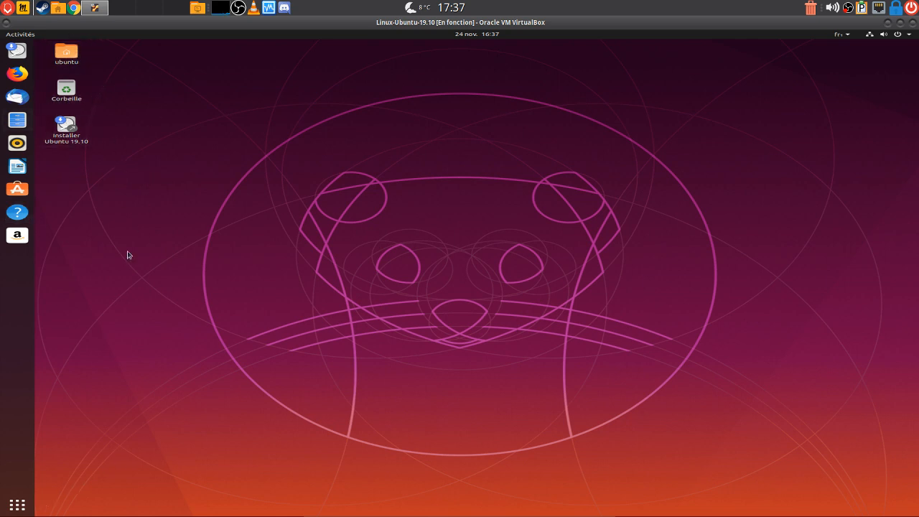
# Open Paramètres from the applications grid and view the Raccourcis clavier and Couleur pages
pyautogui.click(17, 506)
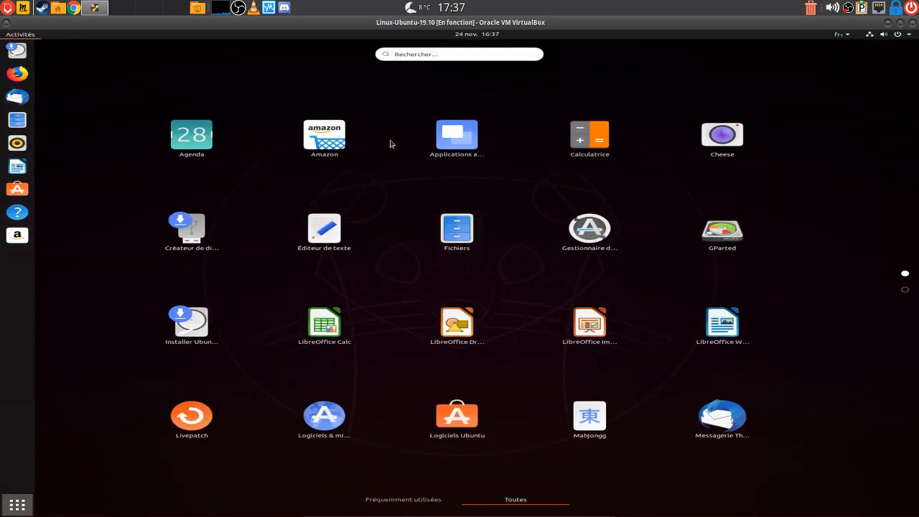
pyautogui.scroll(-1, 790, 332)
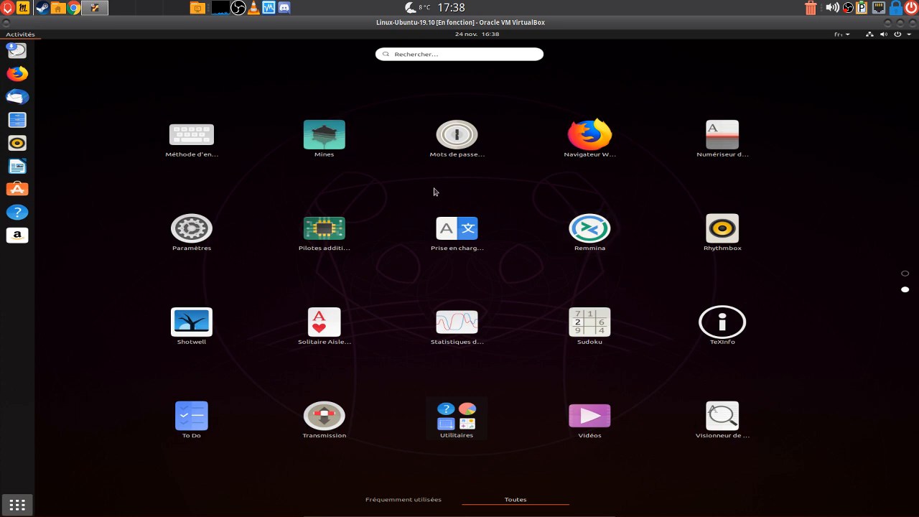
pyautogui.click(184, 248)
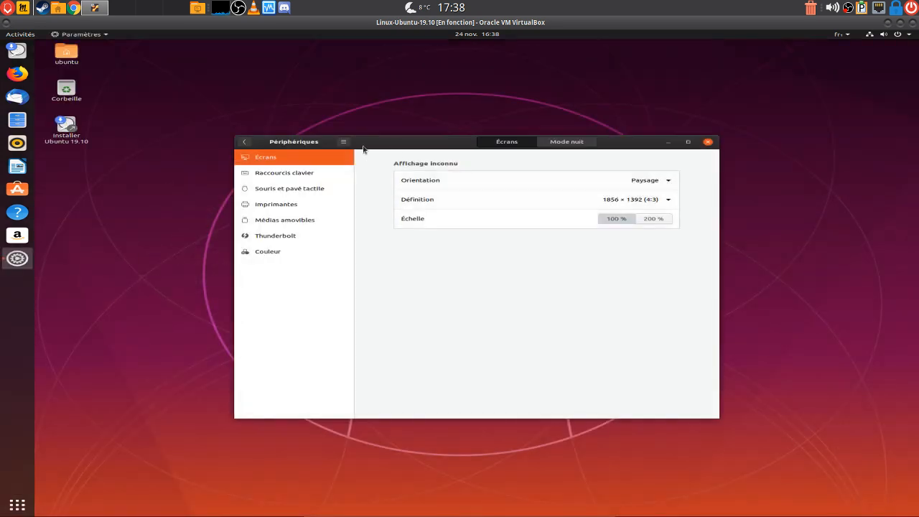
pyautogui.click(282, 173)
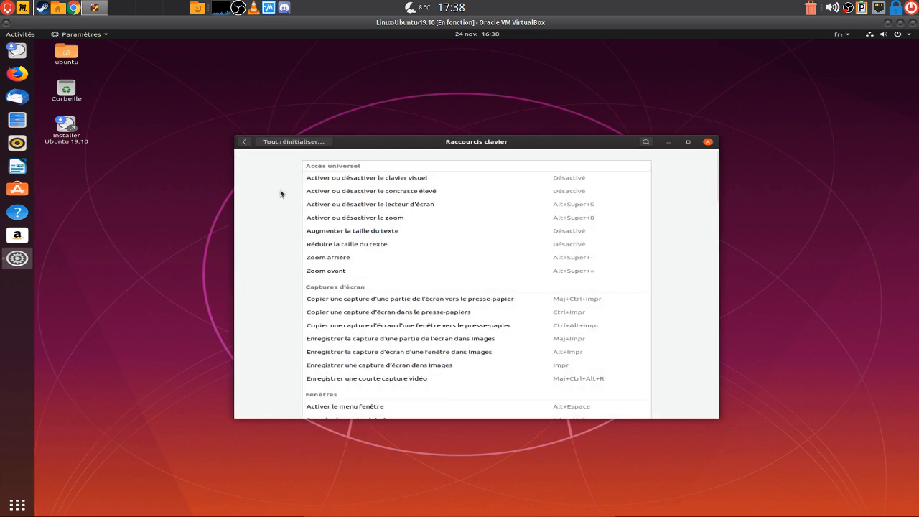
pyautogui.click(245, 141)
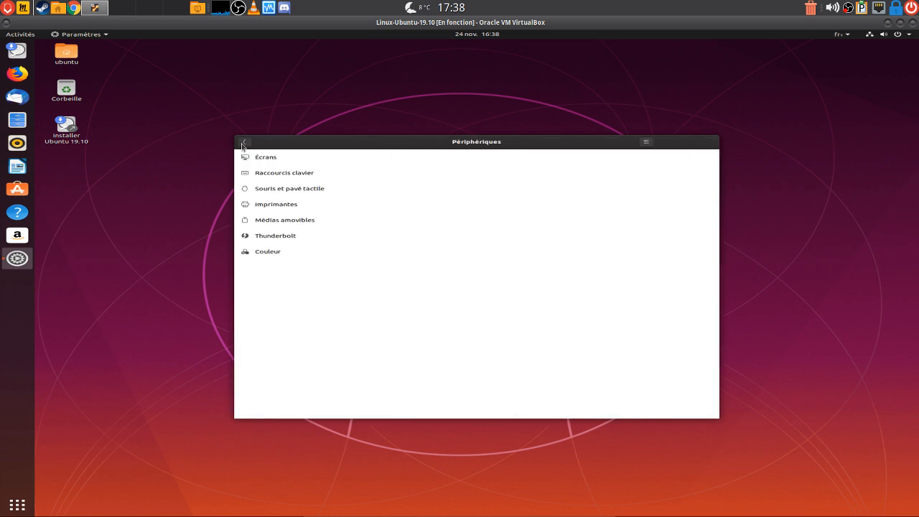
pyautogui.click(273, 252)
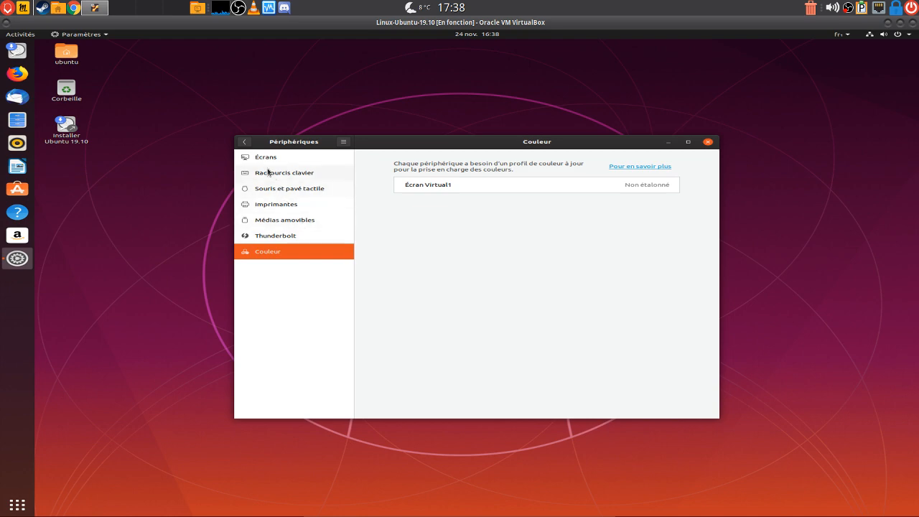
# Reopen Paramètres from the system menu, move it higher, make it taller, and return to the main list
pyautogui.click(707, 142)
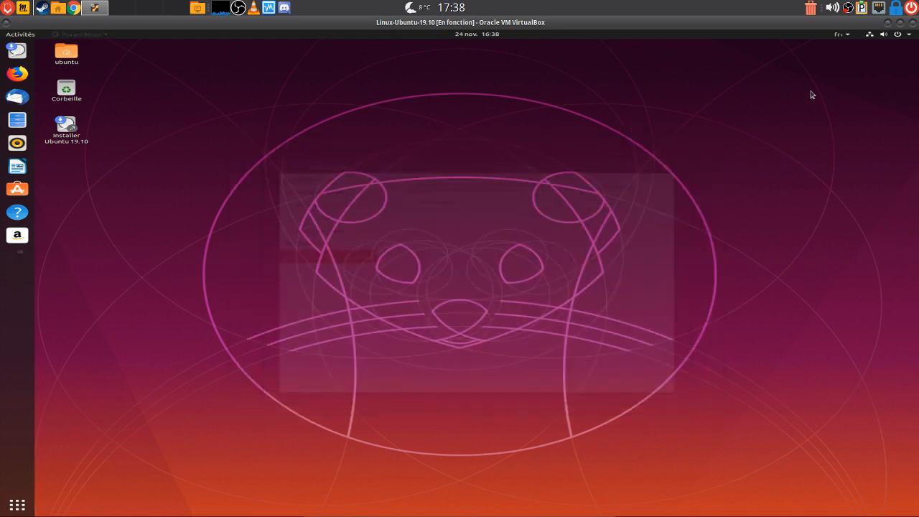
pyautogui.click(910, 36)
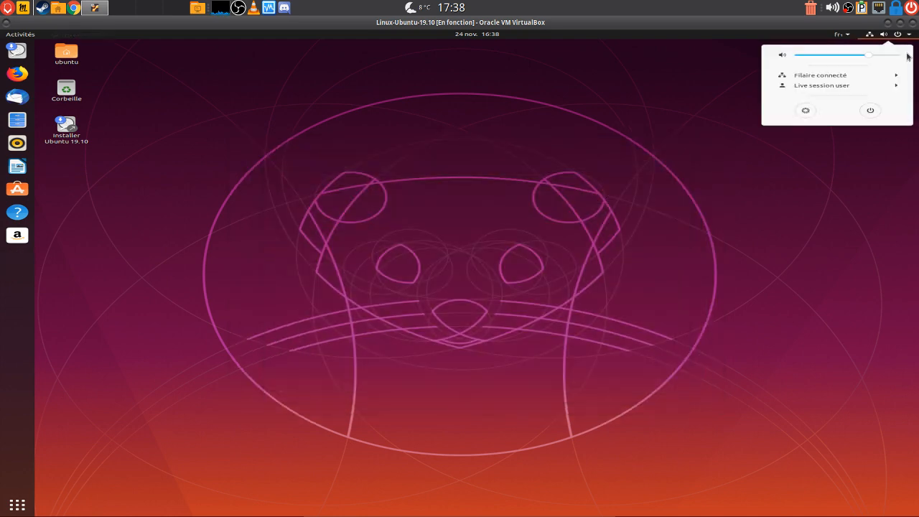
pyautogui.click(813, 112)
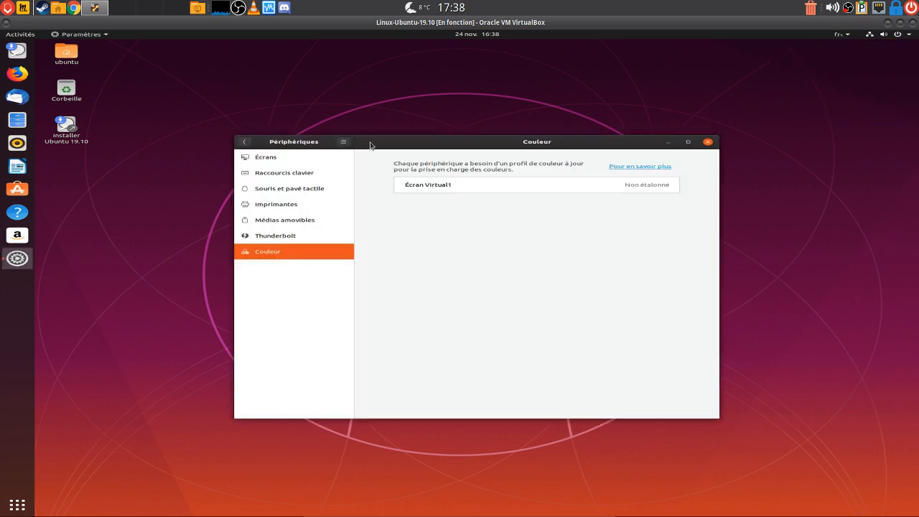
pyautogui.moveTo(371, 144); pyautogui.dragTo(366, 68)
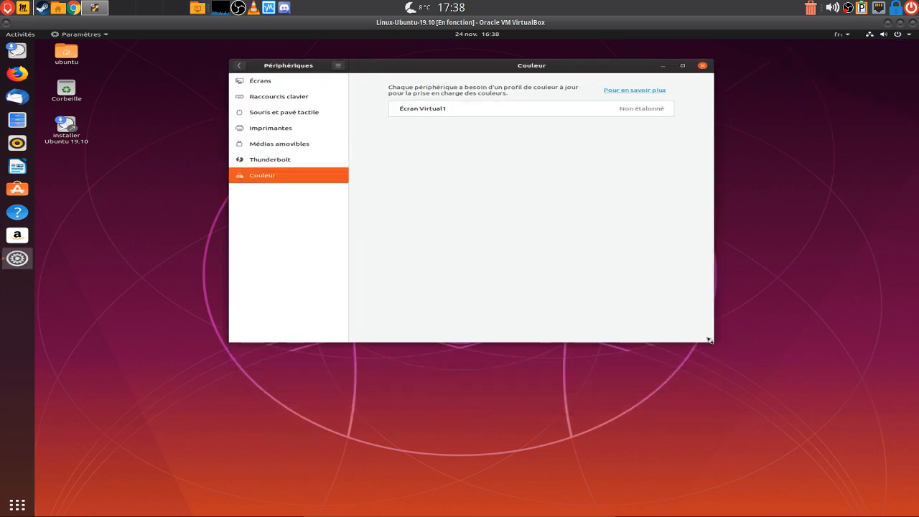
pyautogui.moveTo(711, 342); pyautogui.dragTo(731, 475)
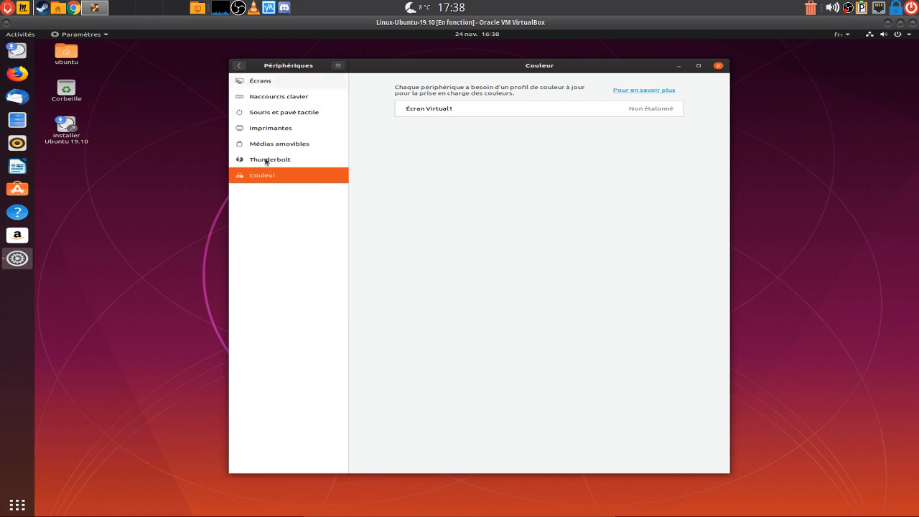
pyautogui.click(239, 67)
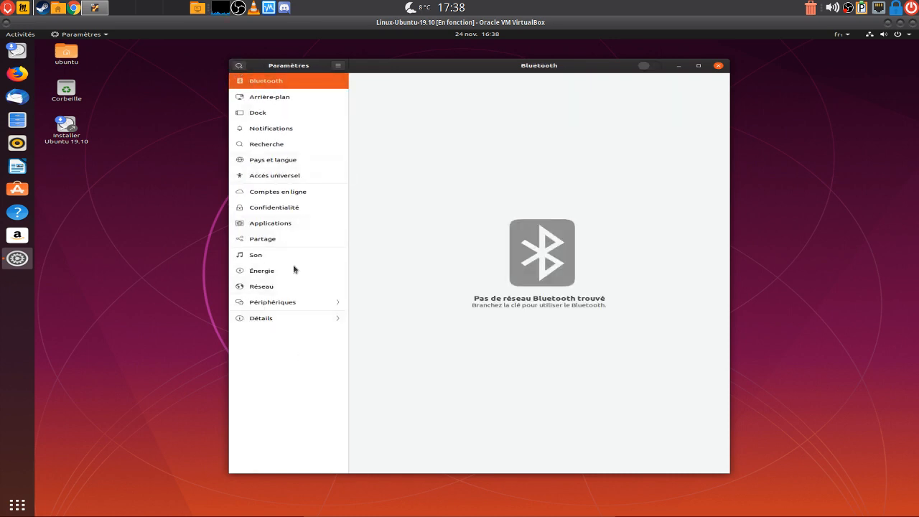
# In Arrière-plan, set the snowy mountain photo as the desktop background only
pyautogui.click(286, 100)
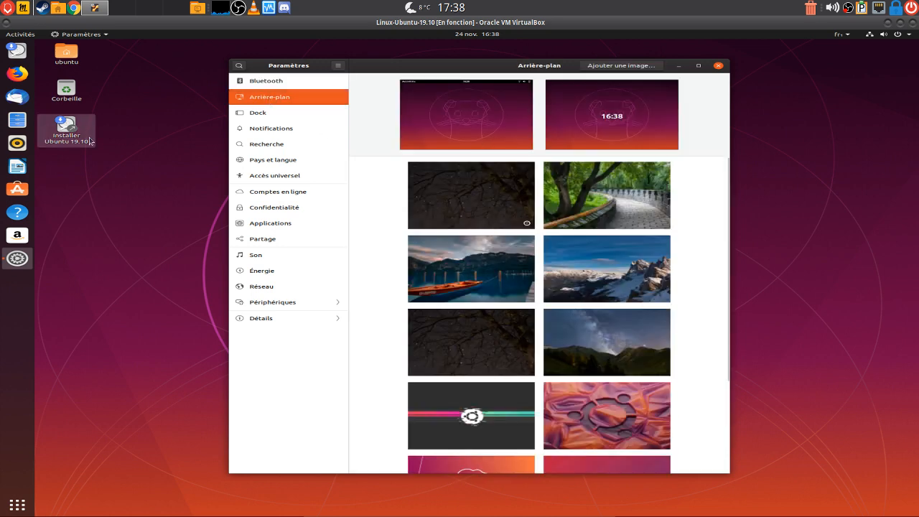
pyautogui.rightClick(775, 144)
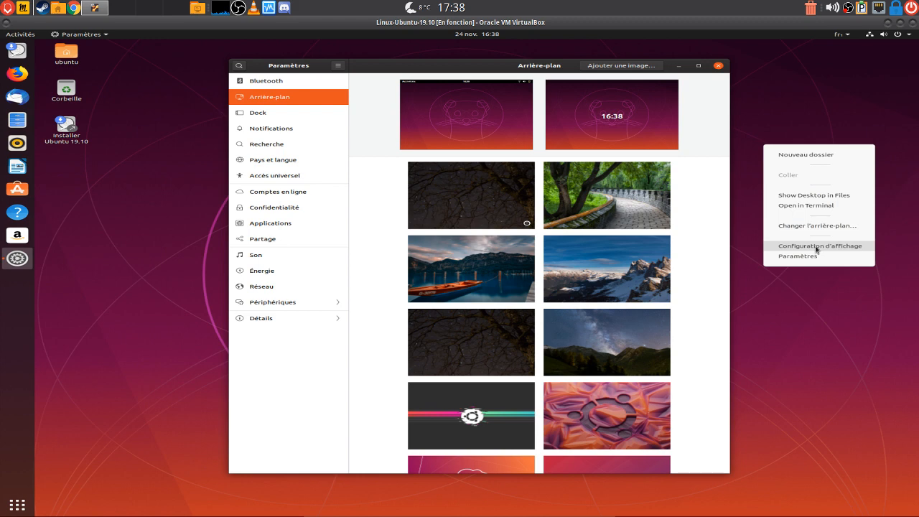
pyautogui.click(715, 239)
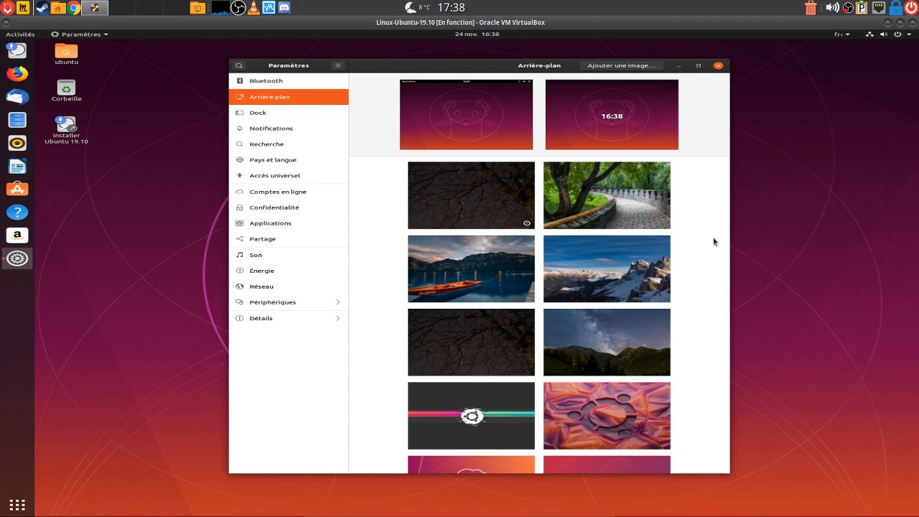
pyautogui.click(910, 35)
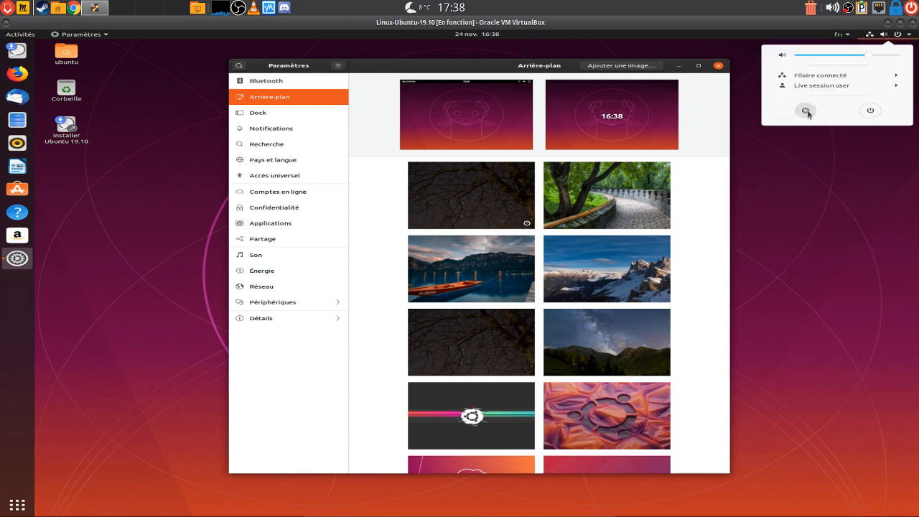
pyautogui.moveTo(485, 35)
pyautogui.click(815, 235)
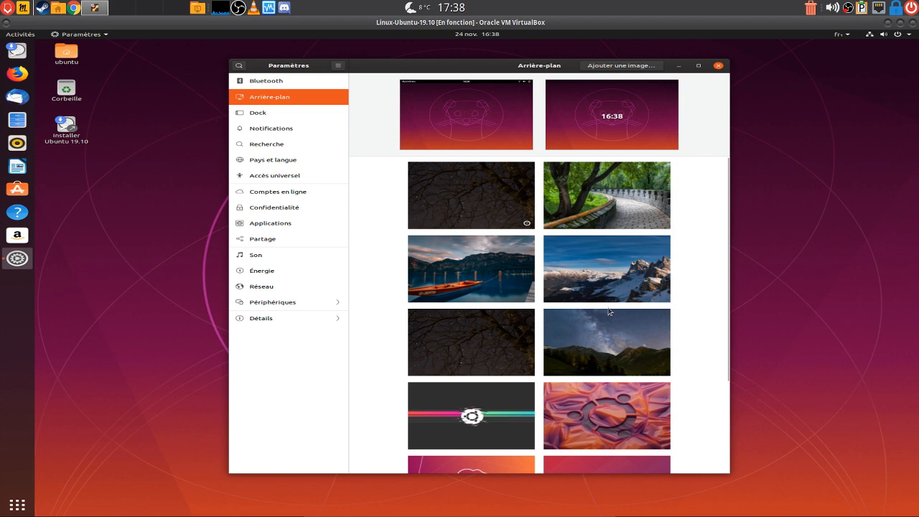
pyautogui.click(594, 271)
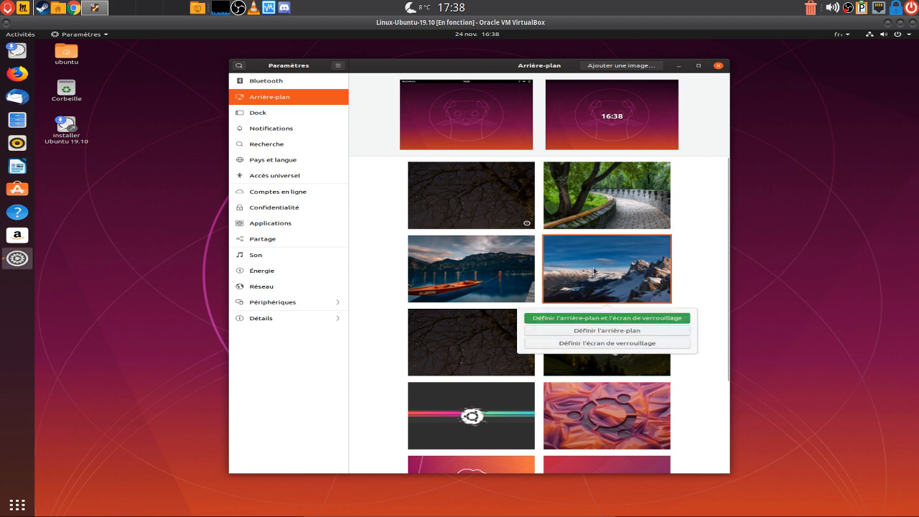
pyautogui.click(607, 331)
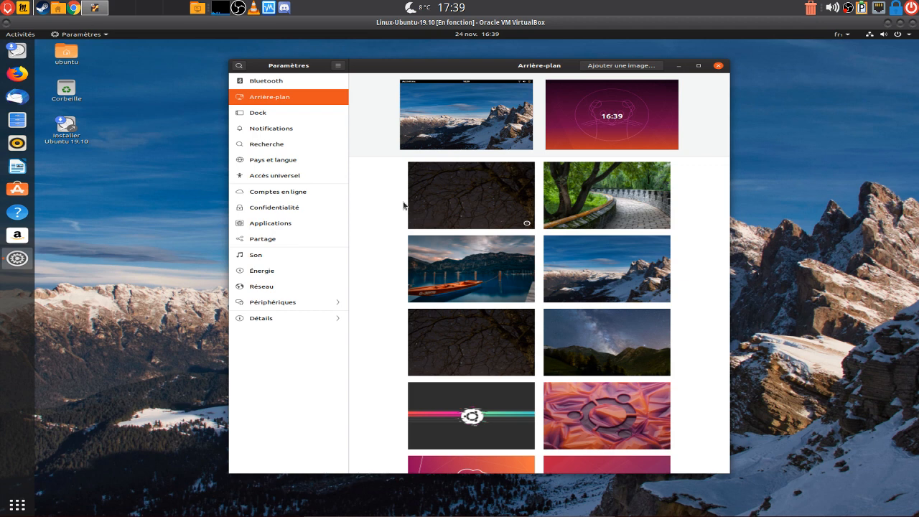
# In Dock settings, try the Bas and Droite positions and enable Masquer automatiquement le Dock
pyautogui.click(256, 118)
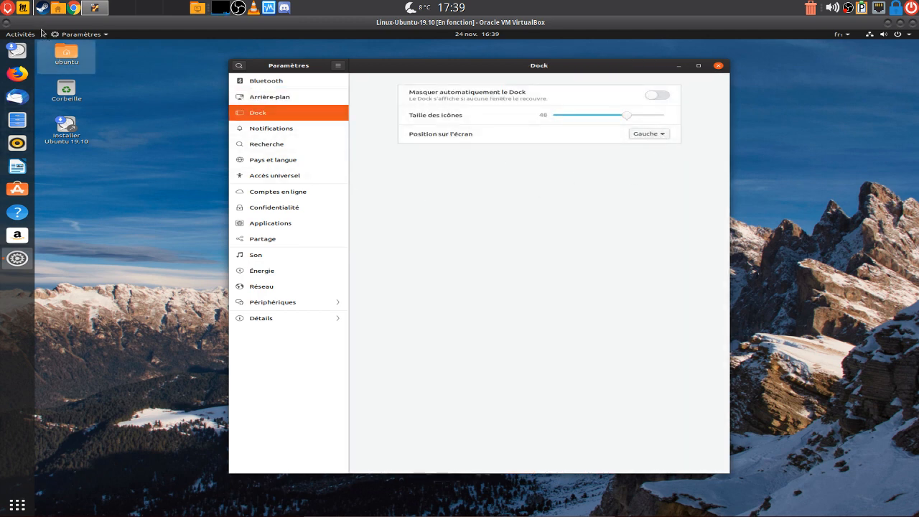
pyautogui.click(660, 135)
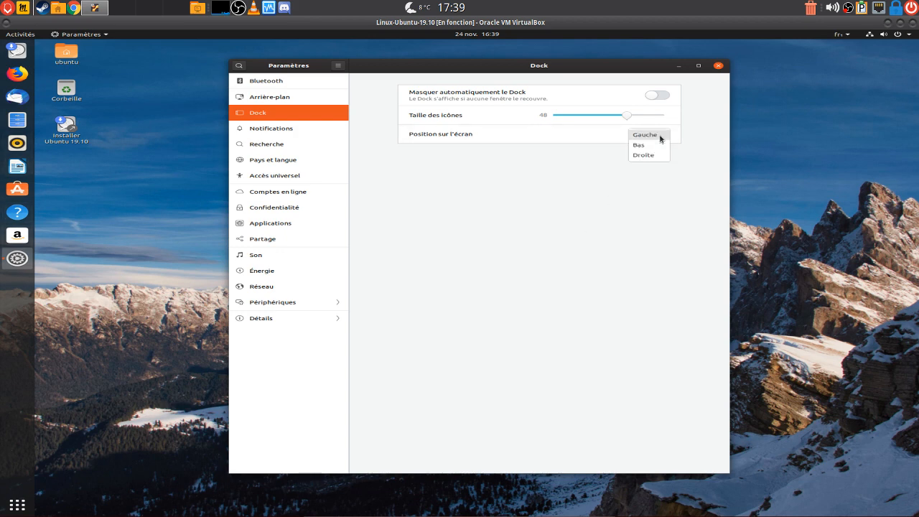
pyautogui.click(659, 146)
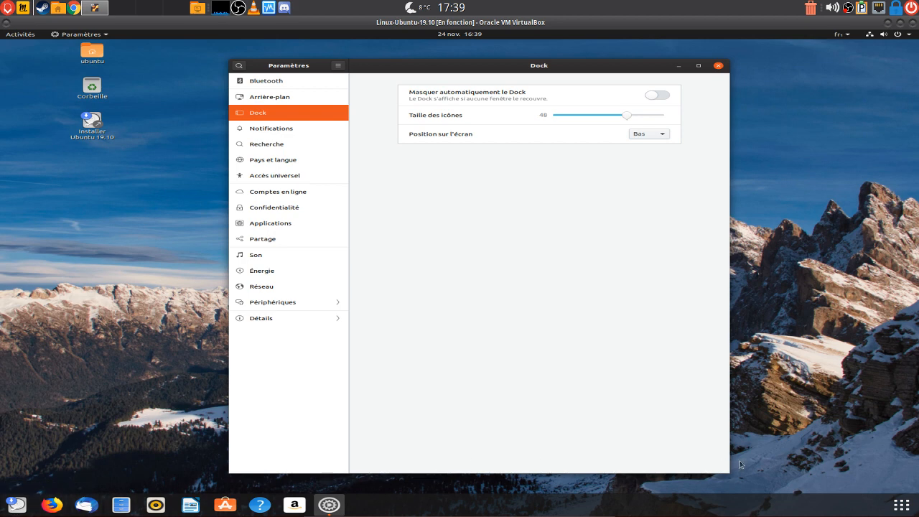
pyautogui.click(659, 135)
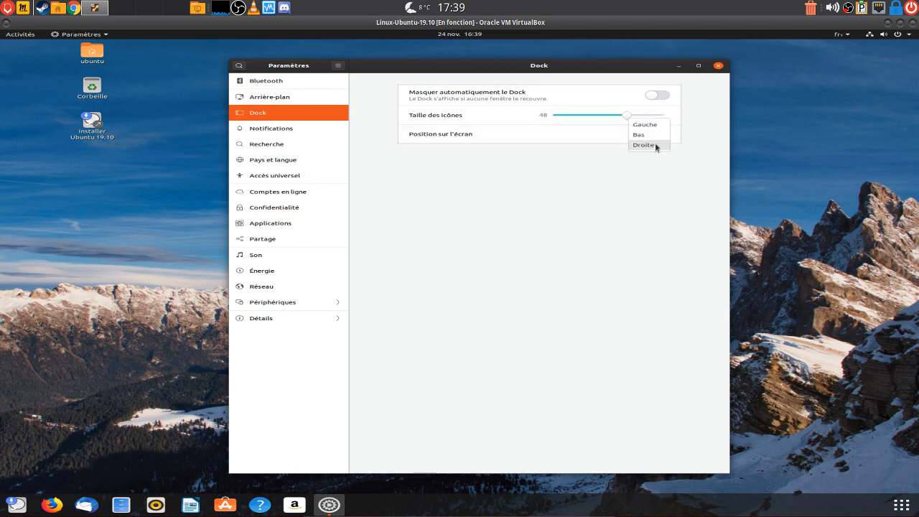
pyautogui.click(655, 145)
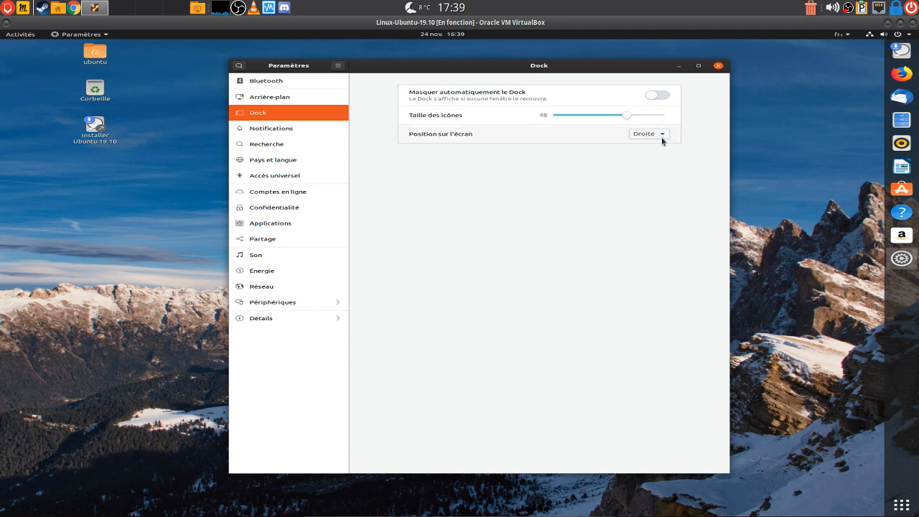
pyautogui.click(657, 96)
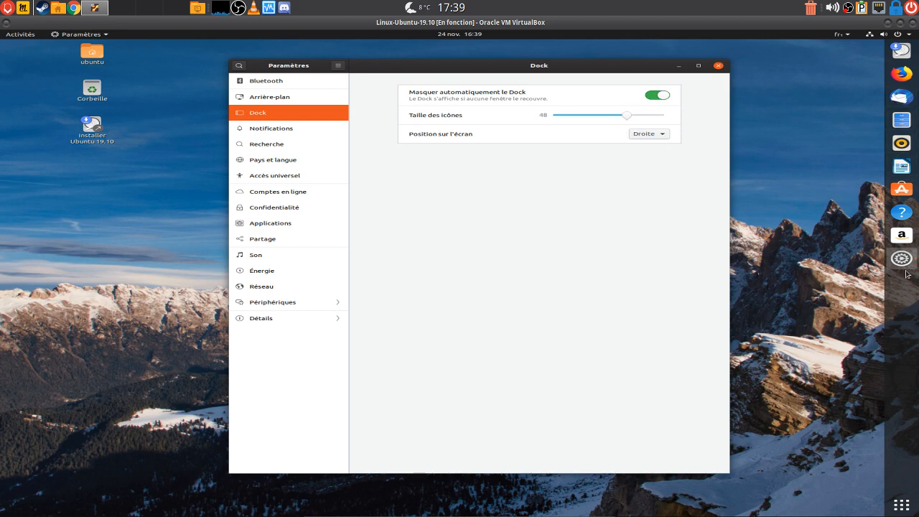
# Check the applications grid, then set the dock position back to Gauche
pyautogui.click(909, 510)
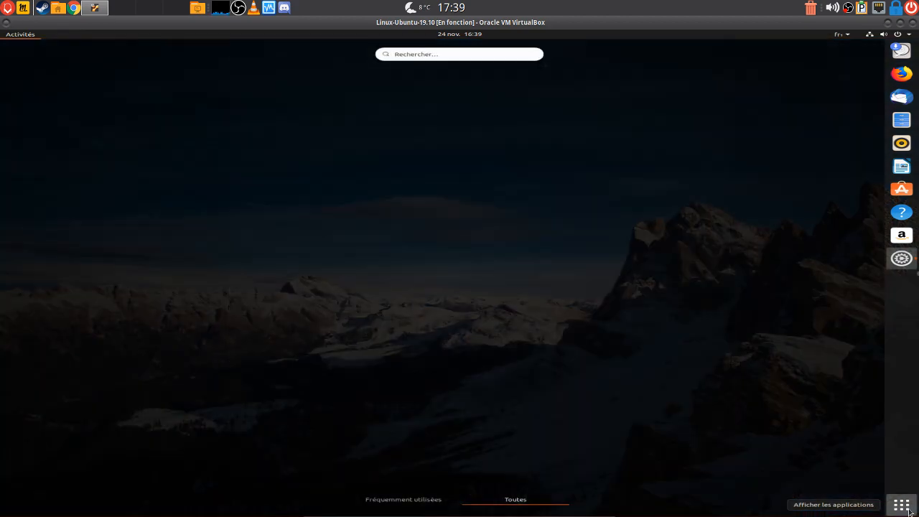
pyautogui.click(910, 510)
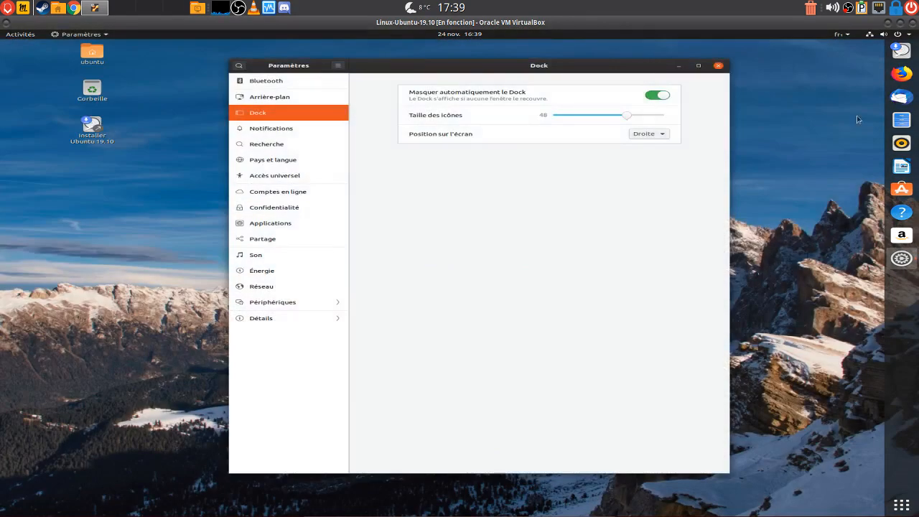
pyautogui.click(650, 135)
pyautogui.click(646, 115)
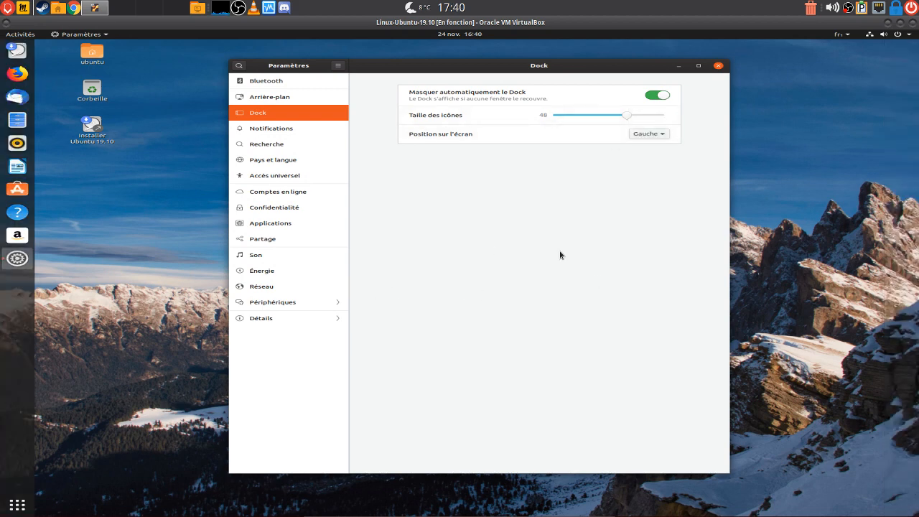
# Step through the Notifications and Recherche pages to reach Pays et langue
pyautogui.click(269, 131)
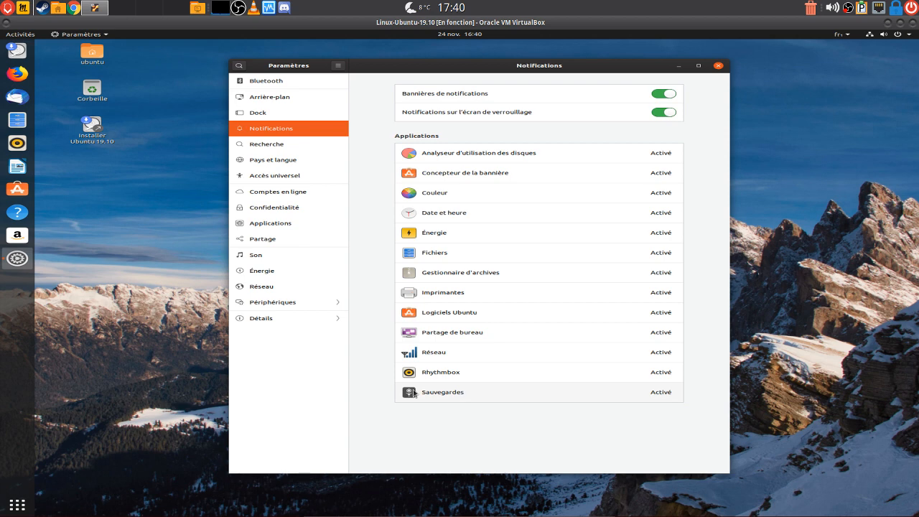
pyautogui.click(279, 145)
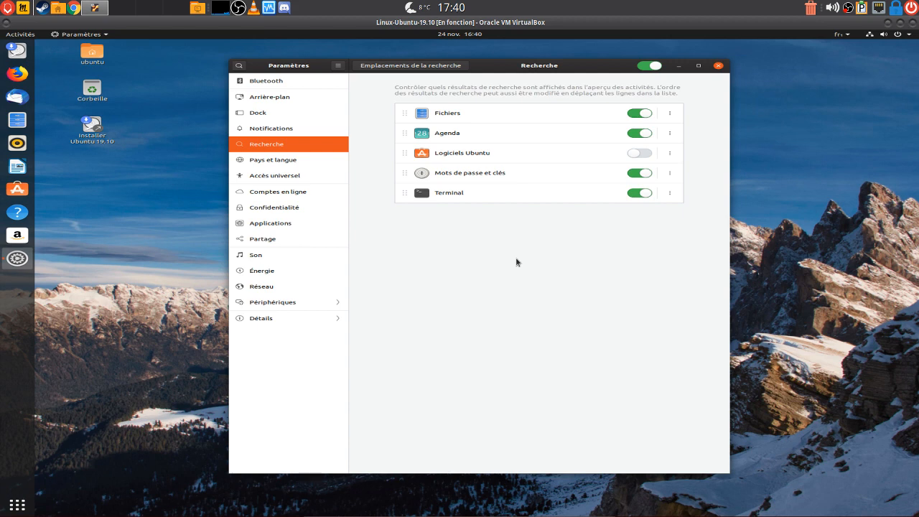
pyautogui.click(290, 159)
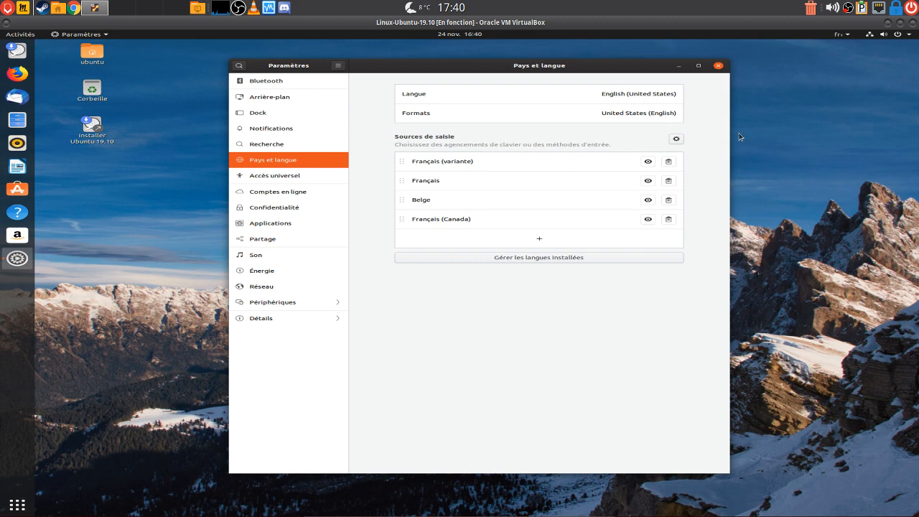
# Set the interface language to Français (Canada) and confirm with Sélectionner
pyautogui.click(573, 94)
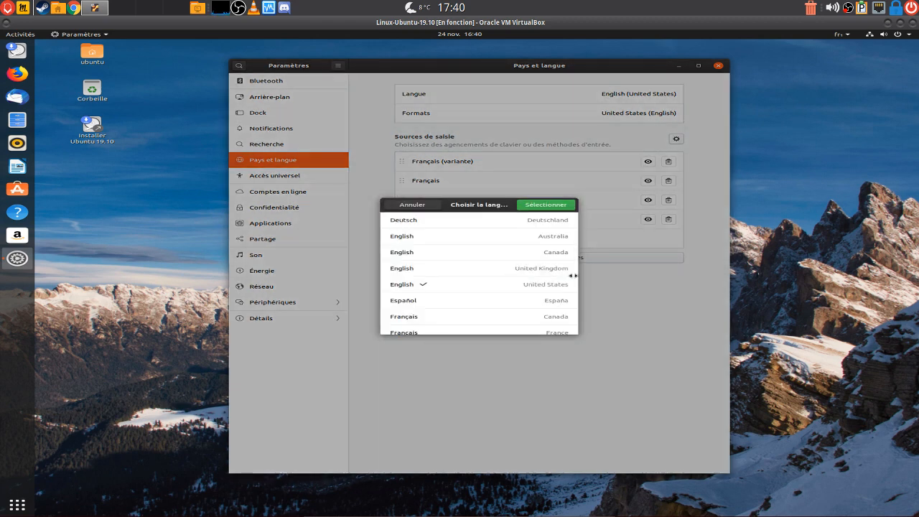
pyautogui.click(416, 320)
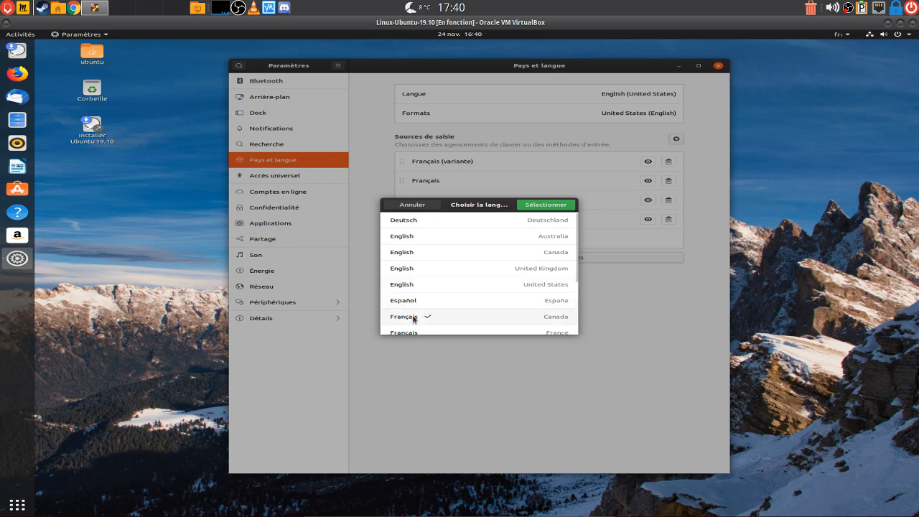
pyautogui.click(550, 207)
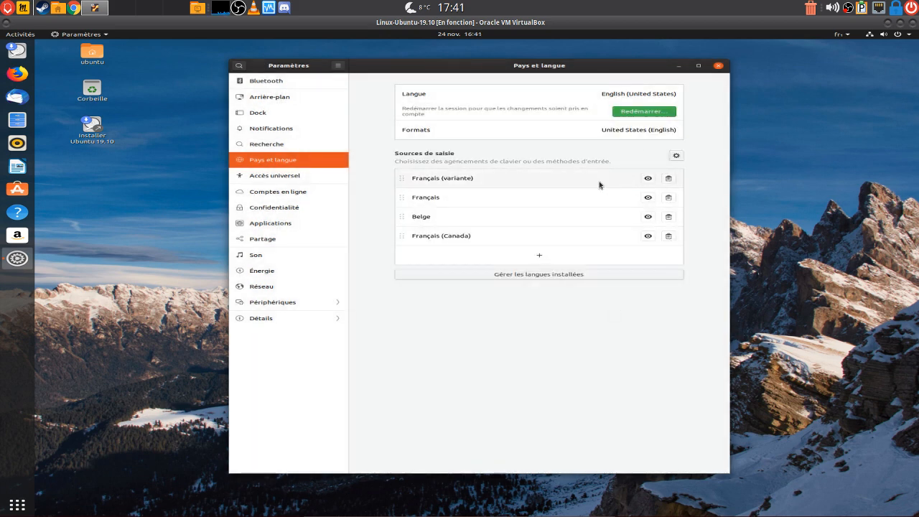
# View the Accès universel and Comptes en ligne pages, then open Confidentialité
pyautogui.click(269, 178)
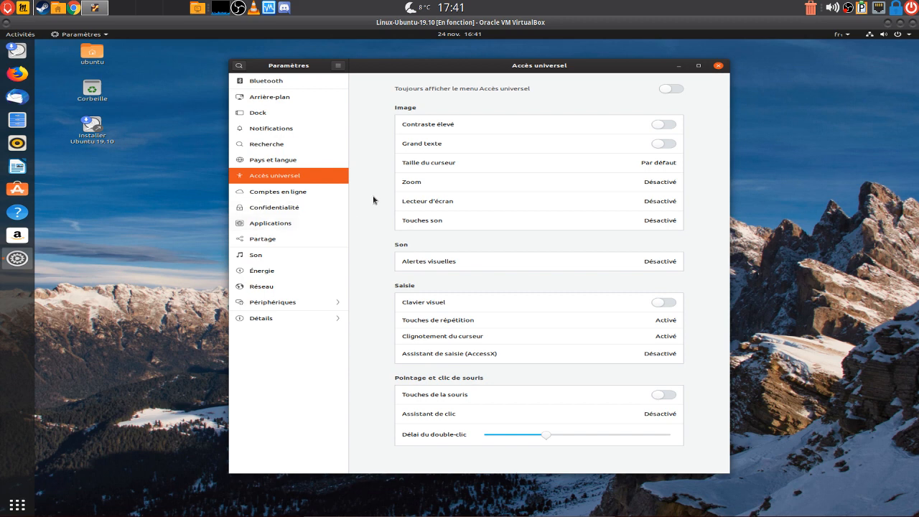
pyautogui.click(281, 194)
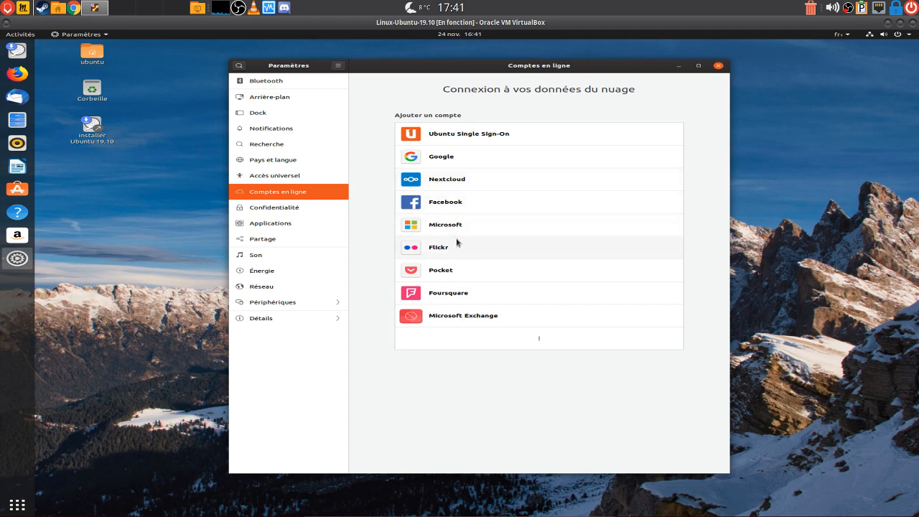
pyautogui.click(273, 209)
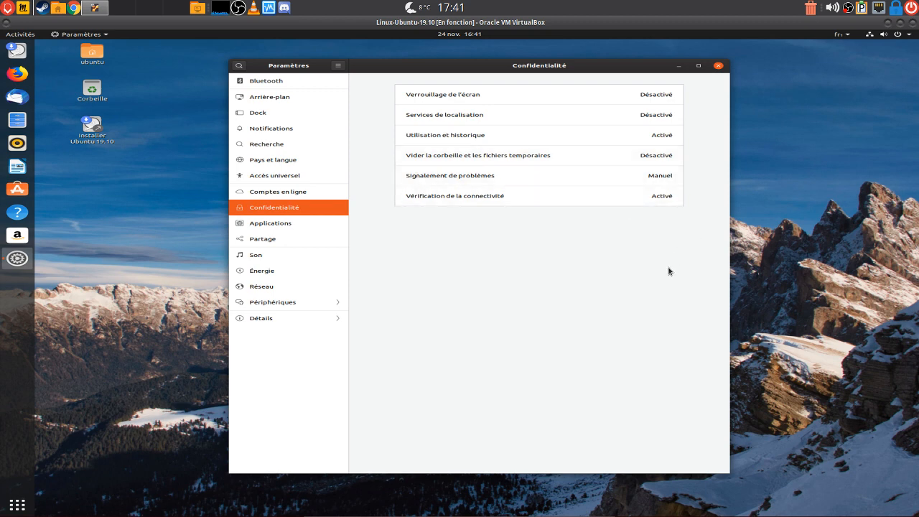
# Scroll through the Applications list, go back, view Partage, then open Son
pyautogui.click(277, 224)
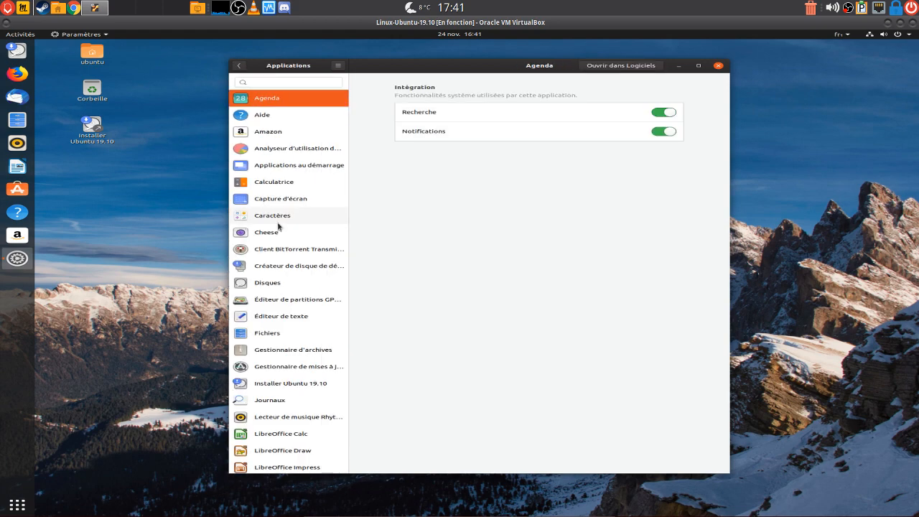
pyautogui.scroll(-5, 248, 321)
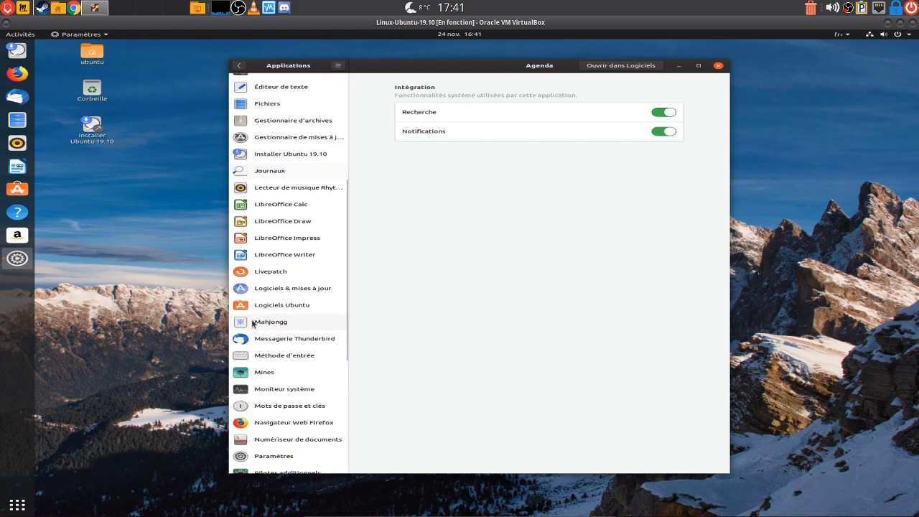
pyautogui.scroll(-5, 271, 342)
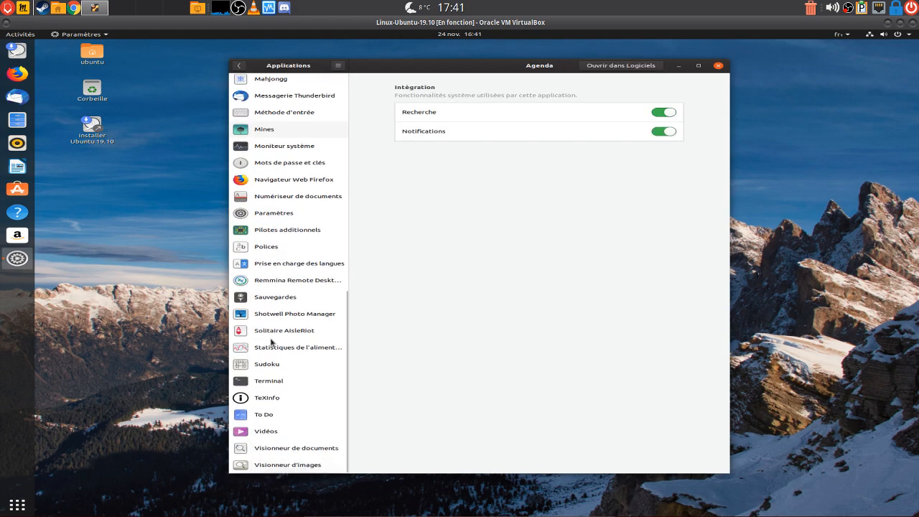
pyautogui.scroll(10, 271, 342)
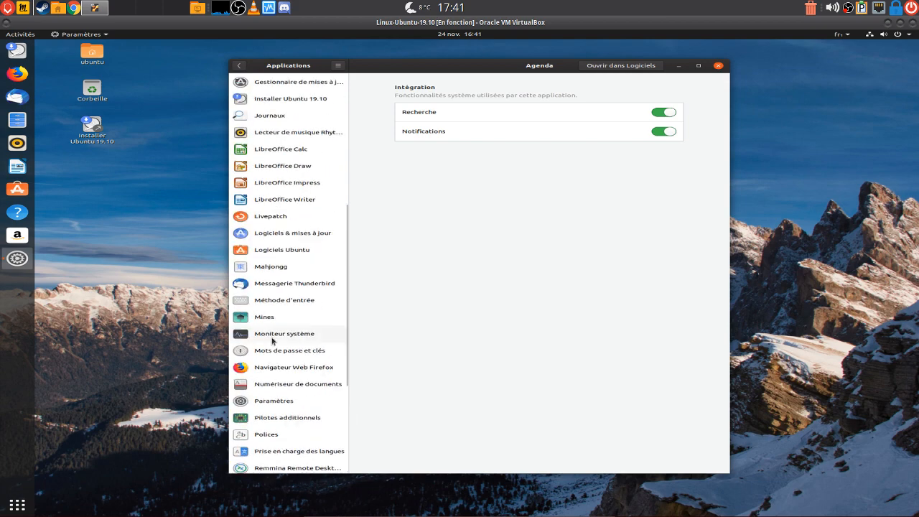
pyautogui.click(239, 66)
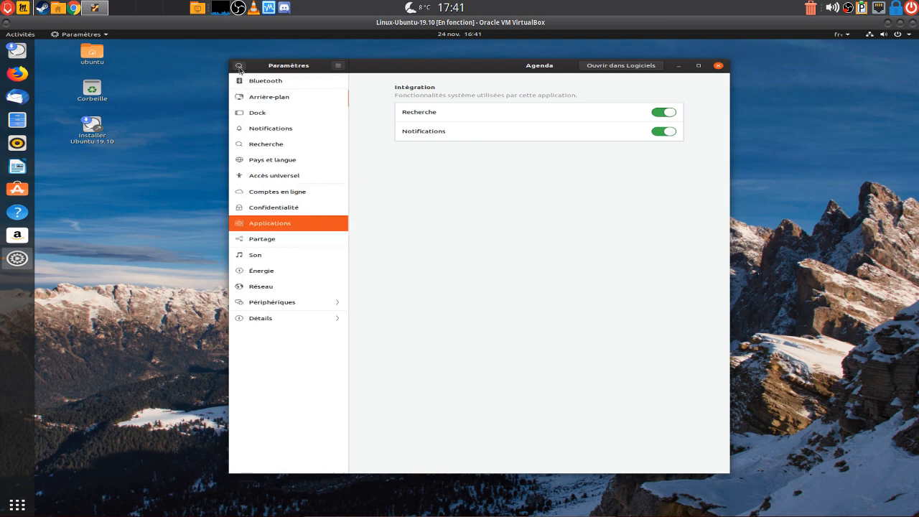
pyautogui.click(266, 242)
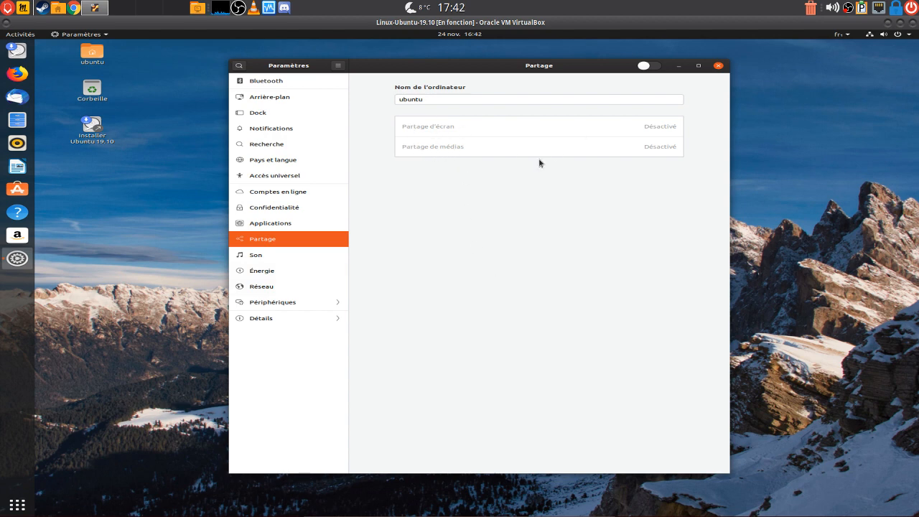
pyautogui.click(256, 259)
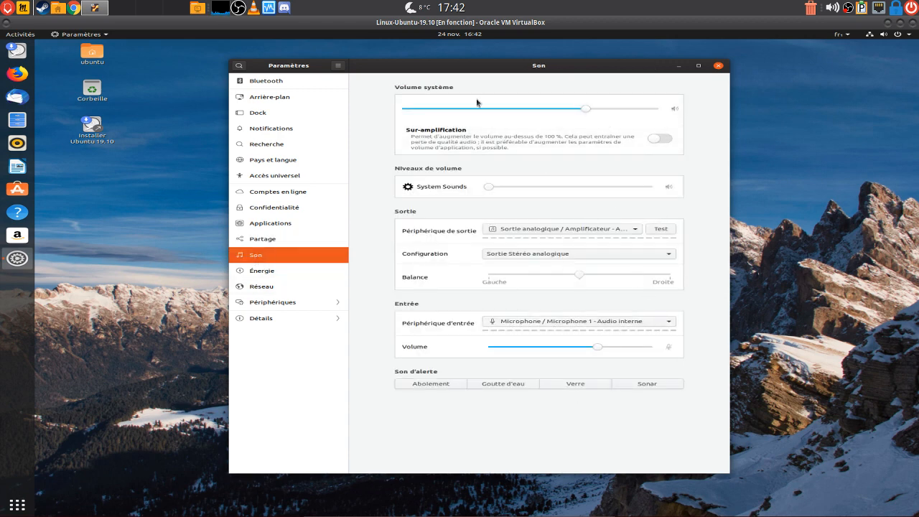
# Check the power blank-screen delay, network and Périphériques display pages, then return to the main list
pyautogui.click(265, 273)
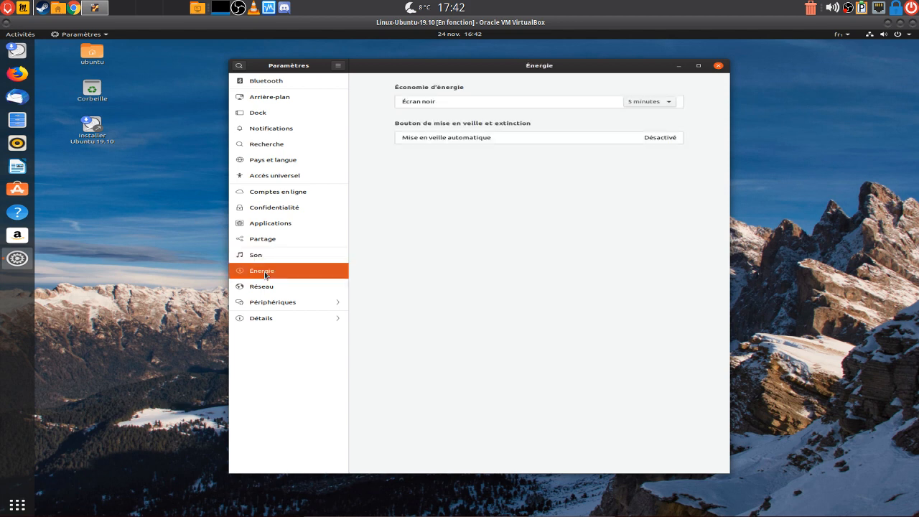
pyautogui.click(671, 103)
pyautogui.click(266, 287)
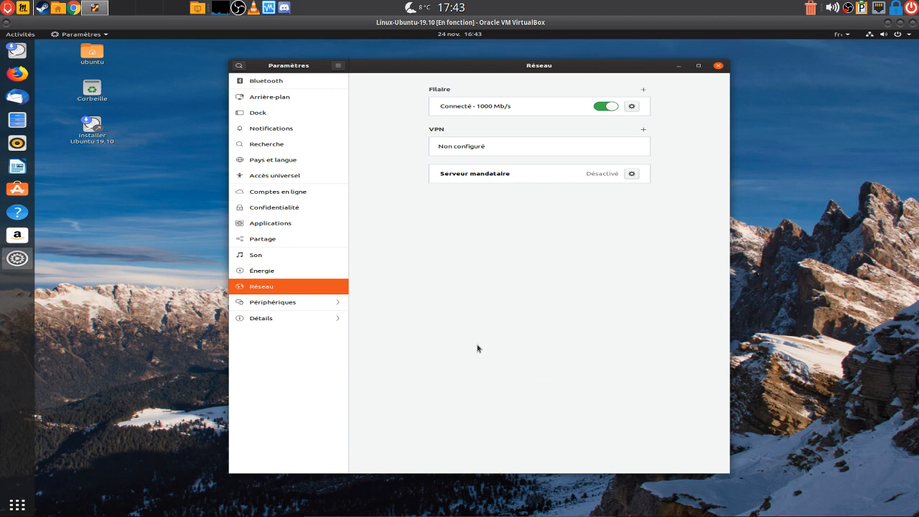
pyautogui.click(271, 305)
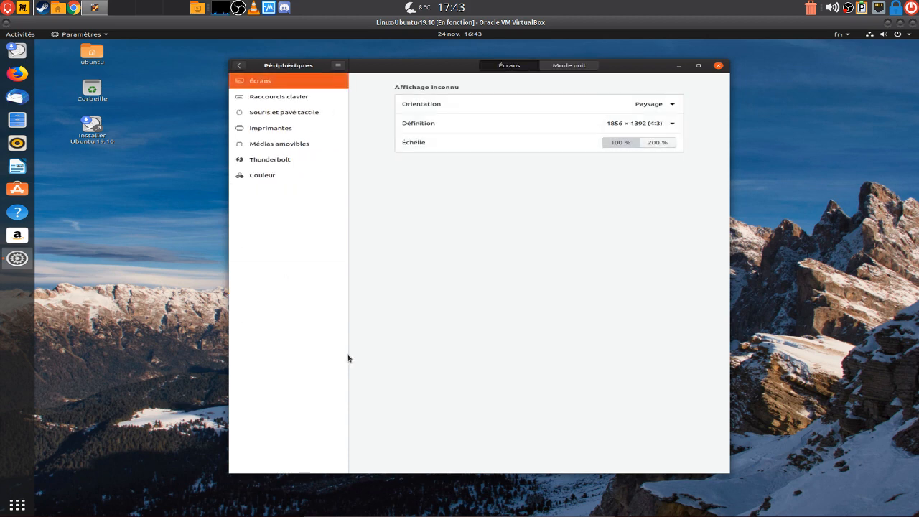
pyautogui.click(237, 66)
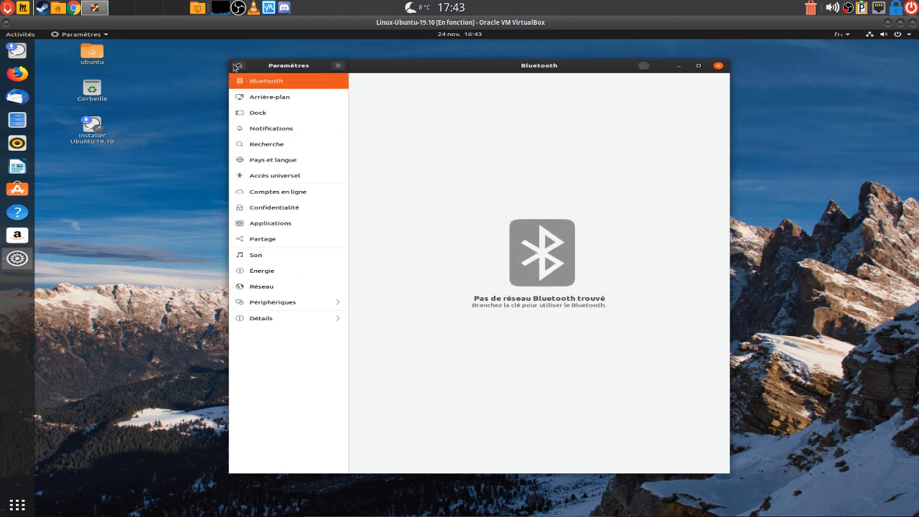
pyautogui.click(263, 321)
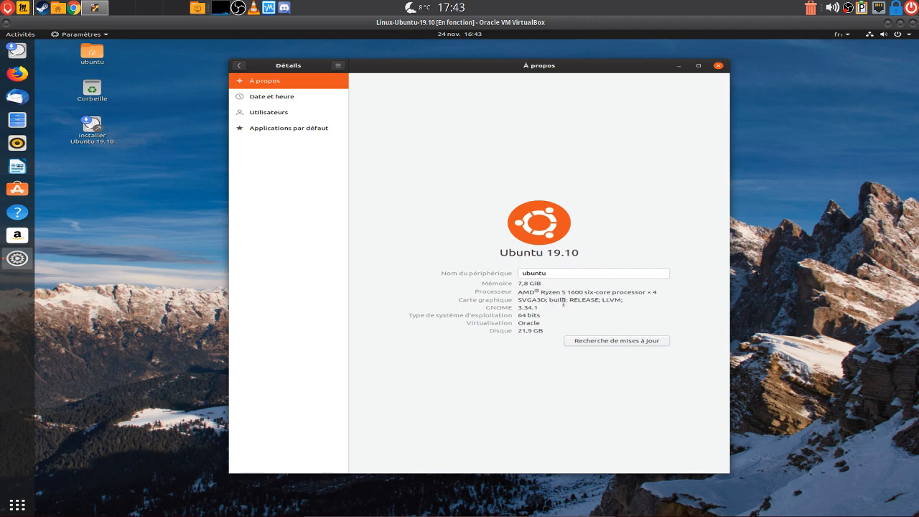
pyautogui.moveTo(561, 292); pyautogui.dragTo(587, 291)
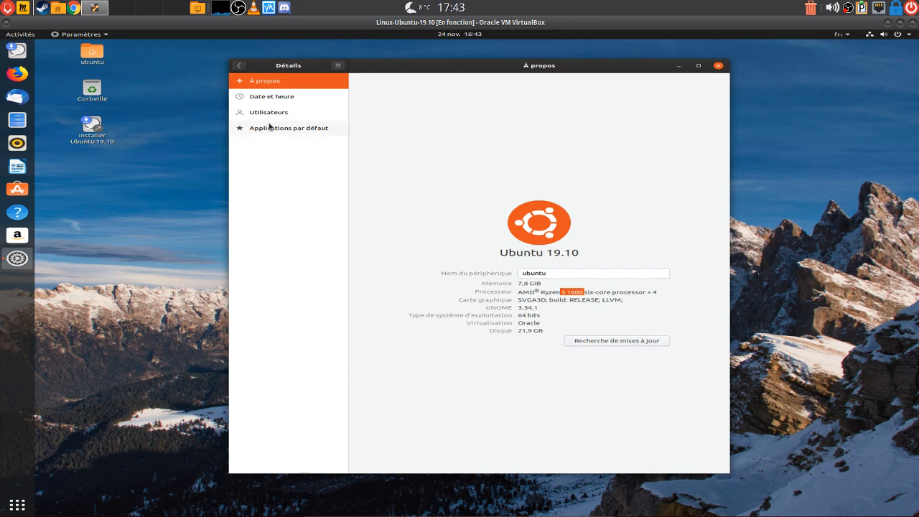
pyautogui.click(270, 99)
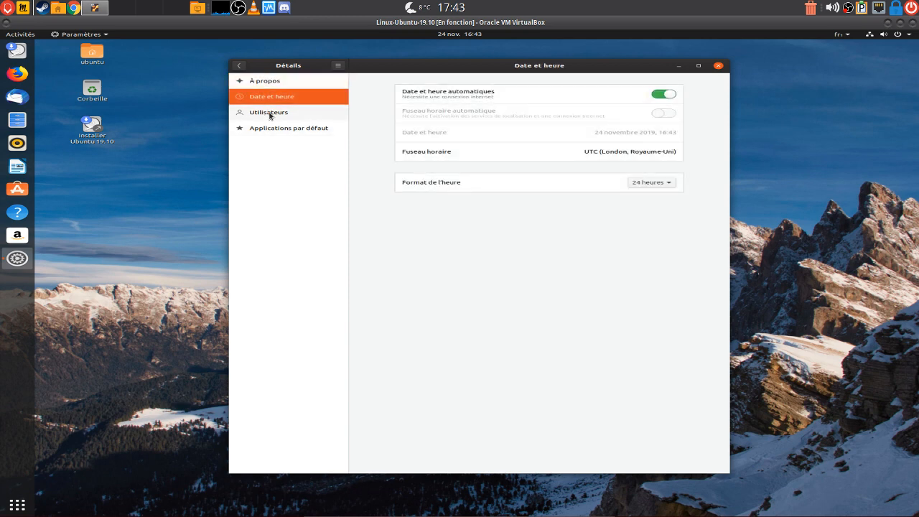
pyautogui.click(271, 114)
pyautogui.click(283, 129)
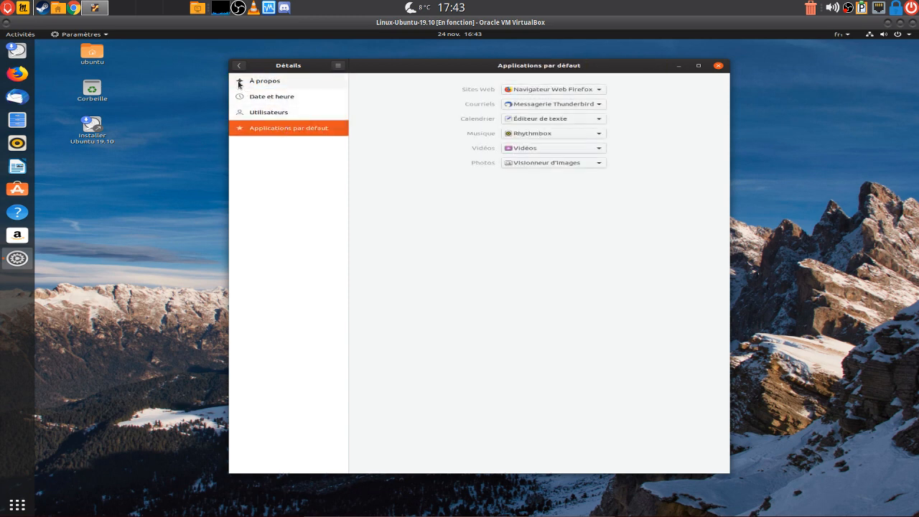
pyautogui.click(239, 66)
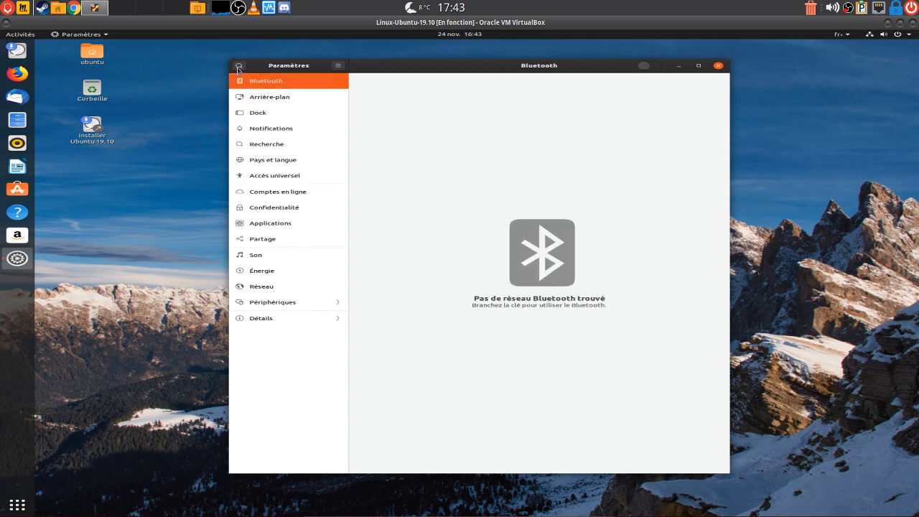
pyautogui.click(280, 304)
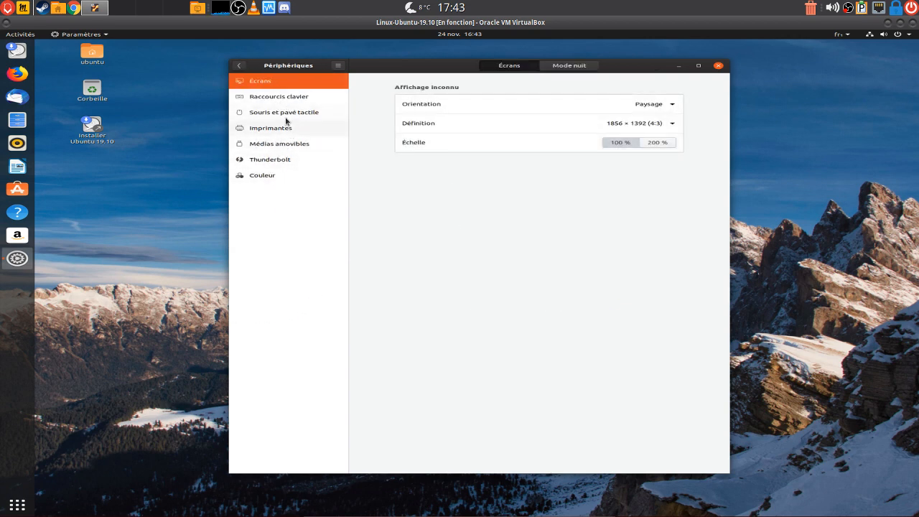
pyautogui.click(239, 66)
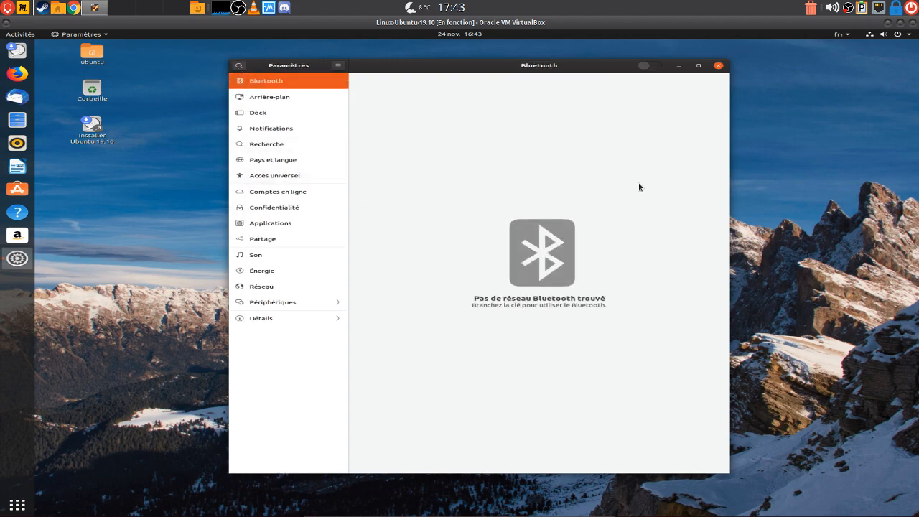
# Close Paramètres, launch the Installer Ubuntu 19.10 icon, and move its window up and right
pyautogui.click(718, 66)
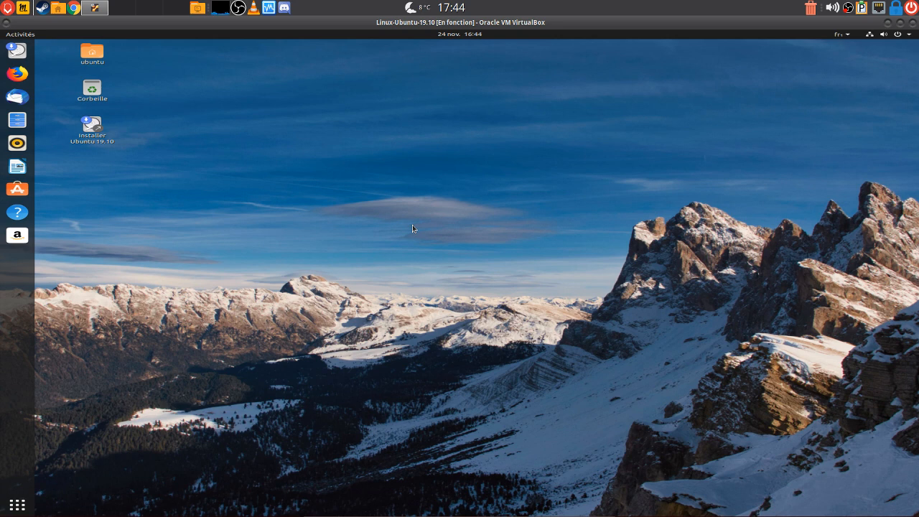
pyautogui.click(94, 127)
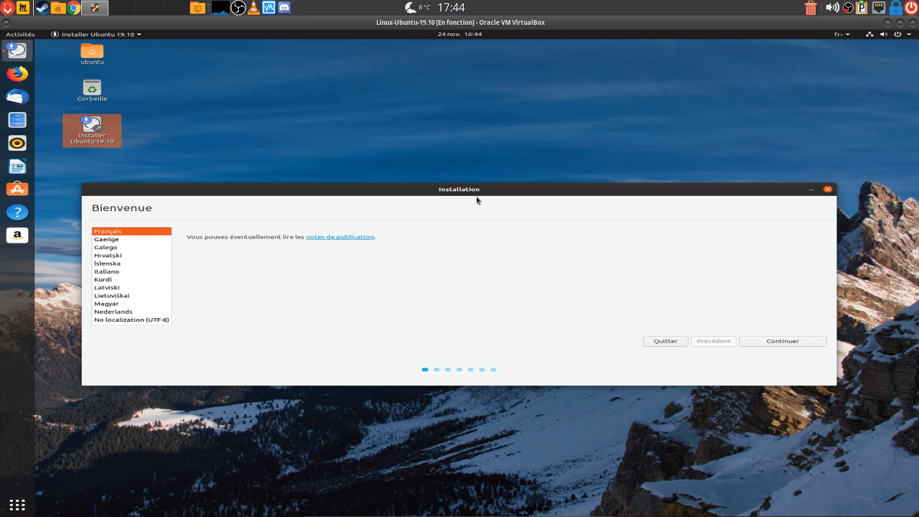
pyautogui.moveTo(449, 190); pyautogui.dragTo(446, 133)
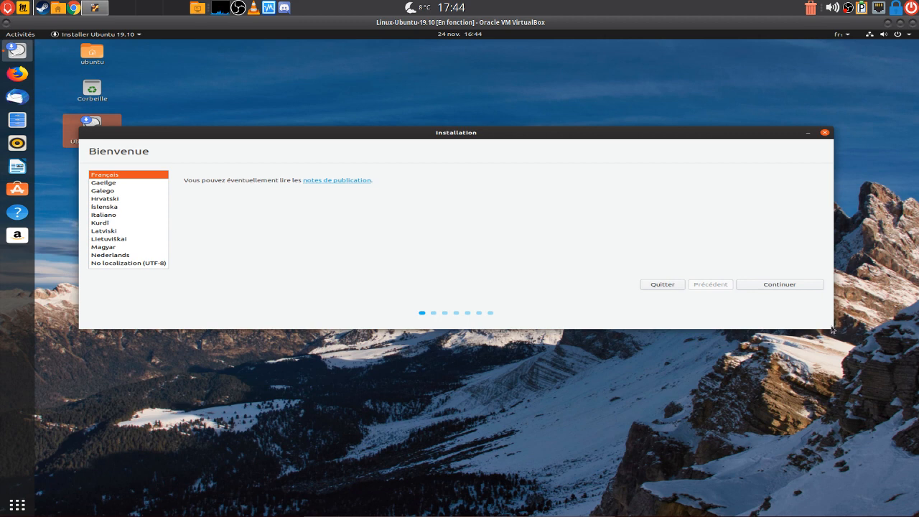
pyautogui.moveTo(217, 136); pyautogui.dragTo(242, 100)
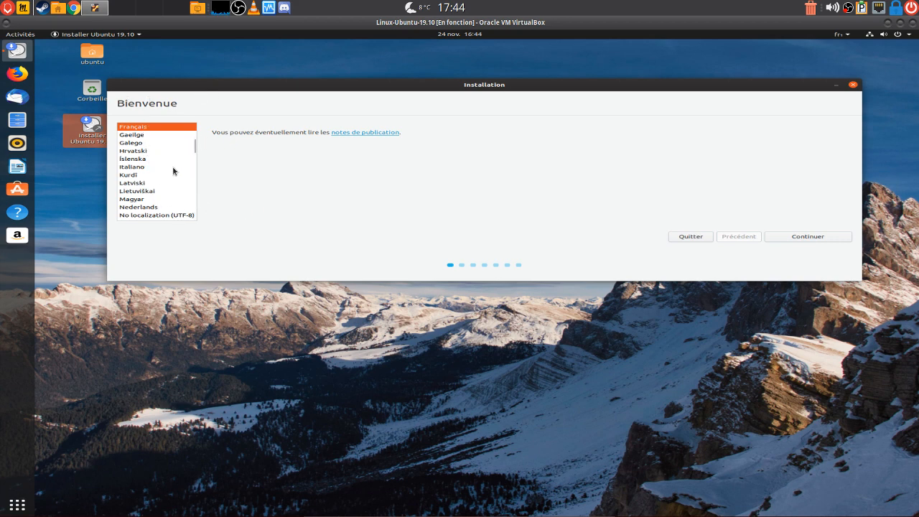
# Keep Français as the installer language and continue to Disposition du clavier
pyautogui.scroll(-2, 166, 169)
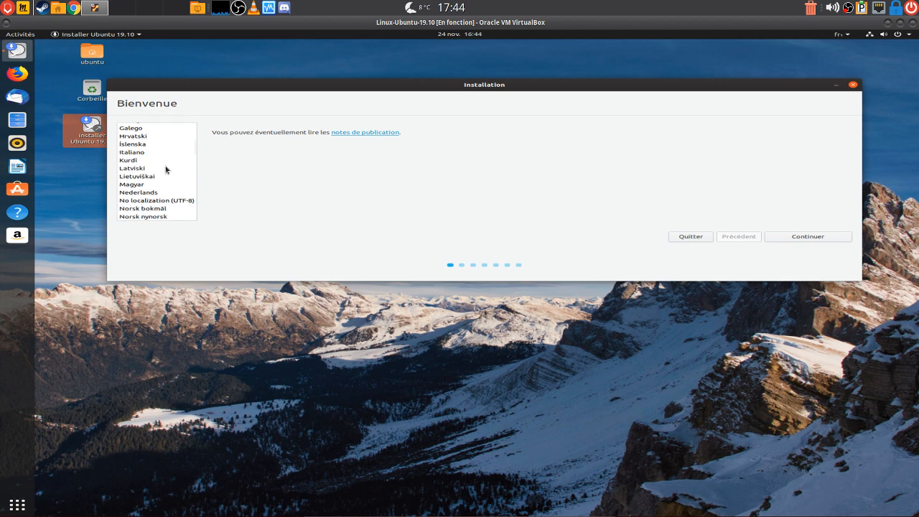
pyautogui.scroll(-6, 166, 169)
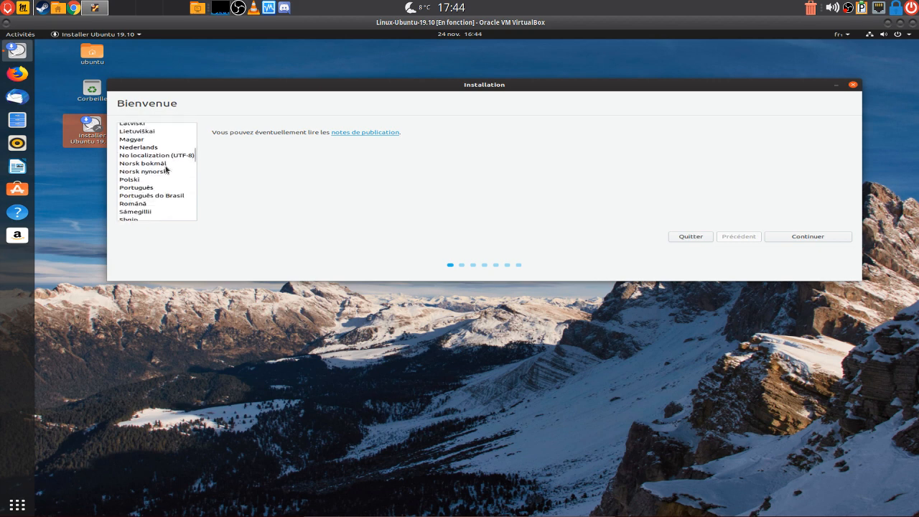
pyautogui.scroll(4, 166, 170)
pyautogui.scroll(2, 168, 181)
pyautogui.scroll(2, 168, 181)
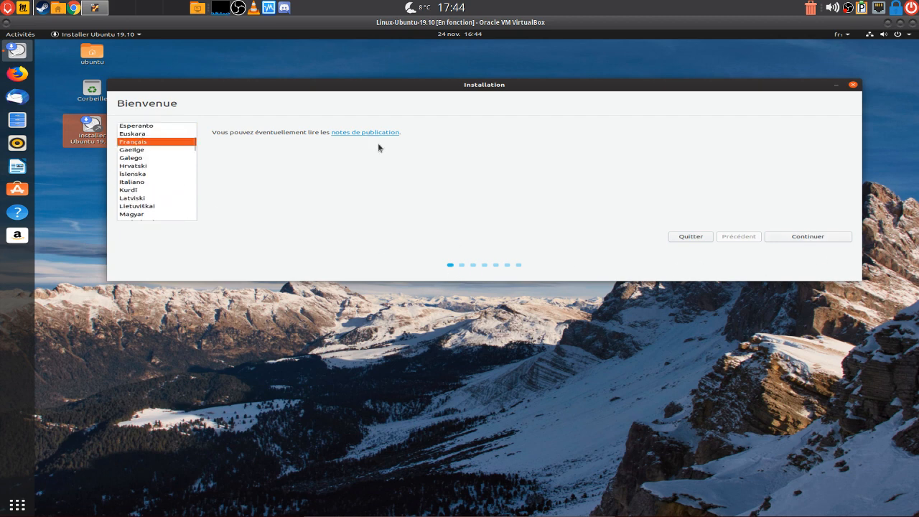
pyautogui.click(789, 238)
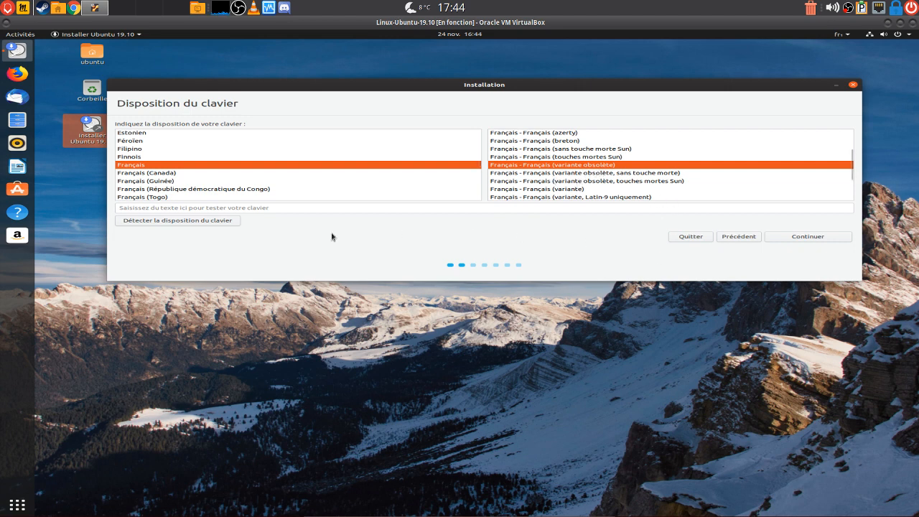
# Type azerty@@@@&&&& into the keyboard test field to verify the French layout
pyautogui.click(177, 206)
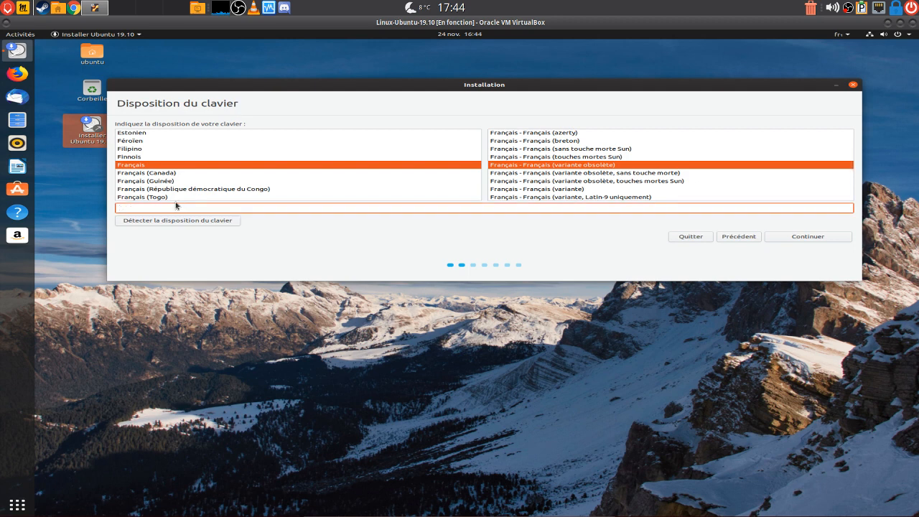
pyautogui.write('azerty')
pyautogui.write('@@@@&&&&')
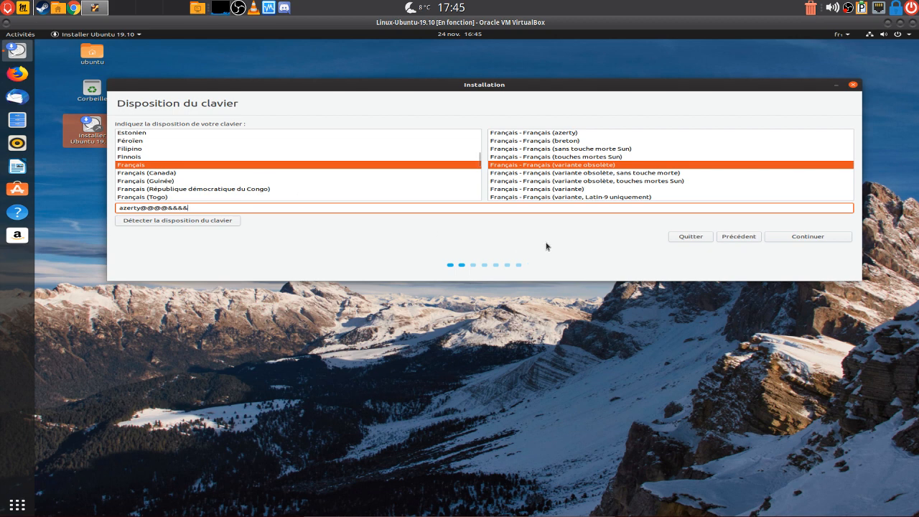
# Accept the French keyboard and choose Installation normale without downloading updates during installation
pyautogui.click(801, 238)
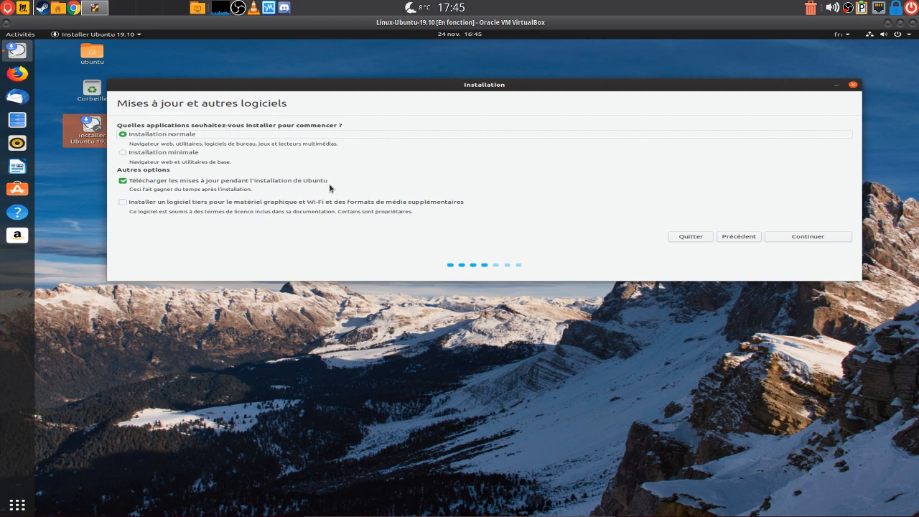
pyautogui.click(123, 181)
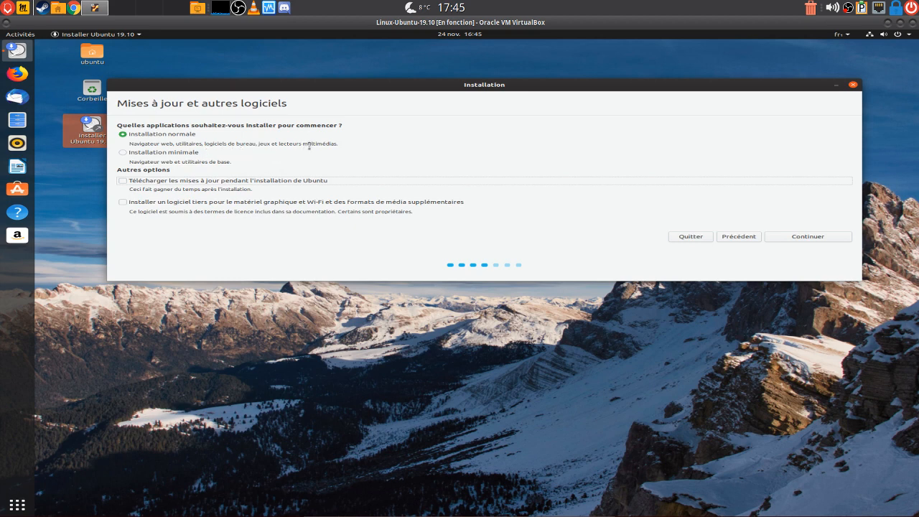
pyautogui.click(806, 237)
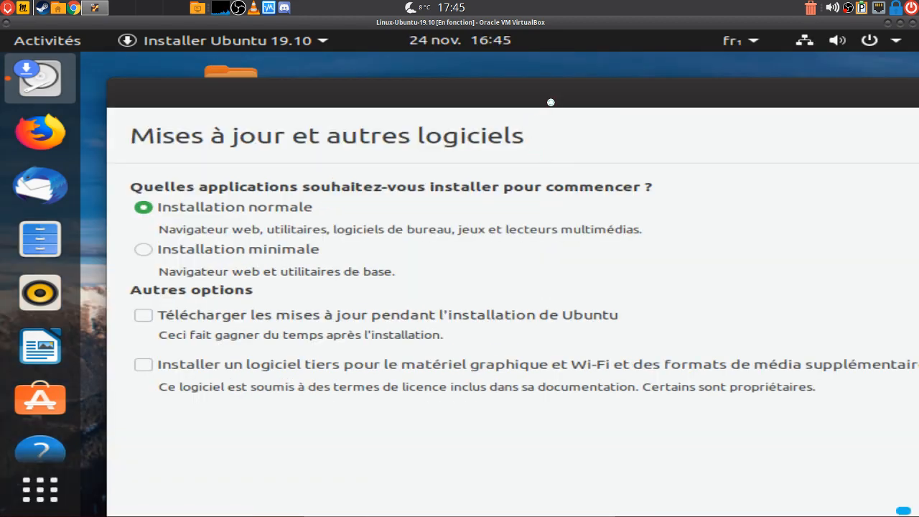
pyautogui.moveTo(551, 102); pyautogui.dragTo(447, 83)
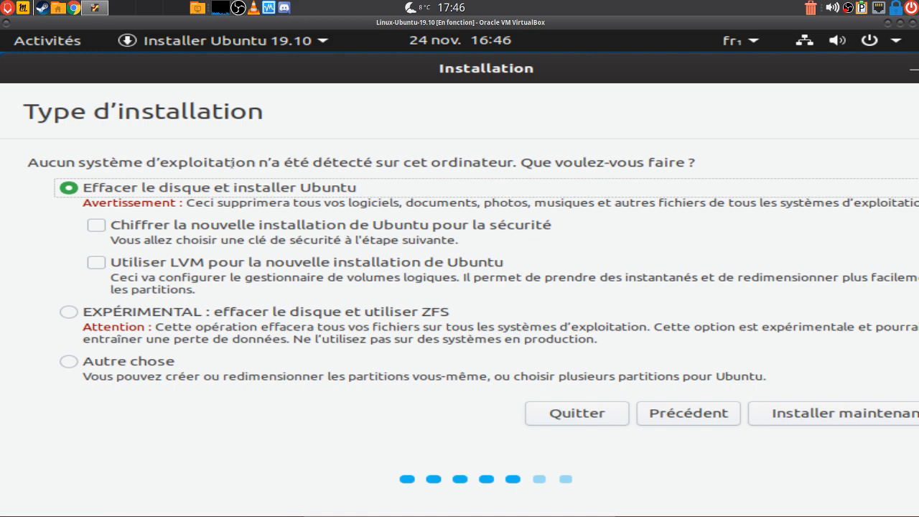
# Choose 'Effacer le disque et installer Ubuntu' and confirm writing the partition changes to disk
pyautogui.moveTo(622, 70); pyautogui.dragTo(590, 68)
pyautogui.click(824, 417)
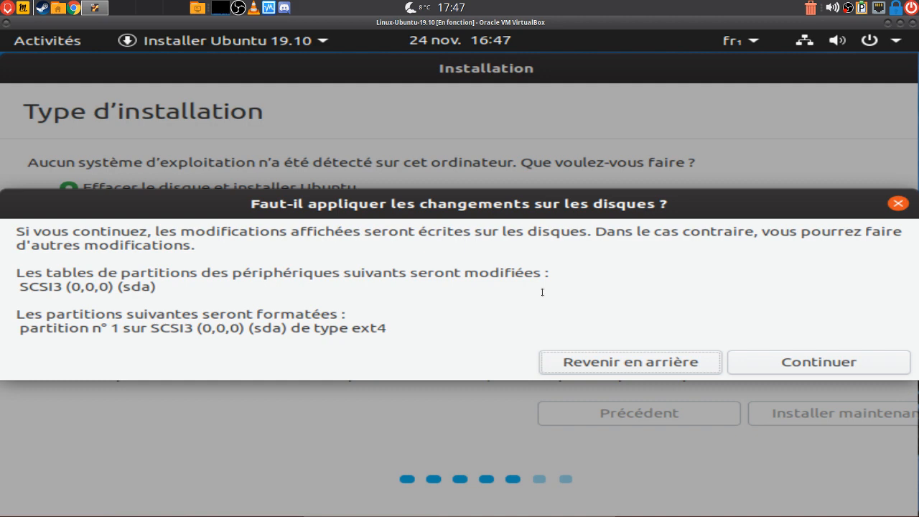
pyautogui.click(784, 366)
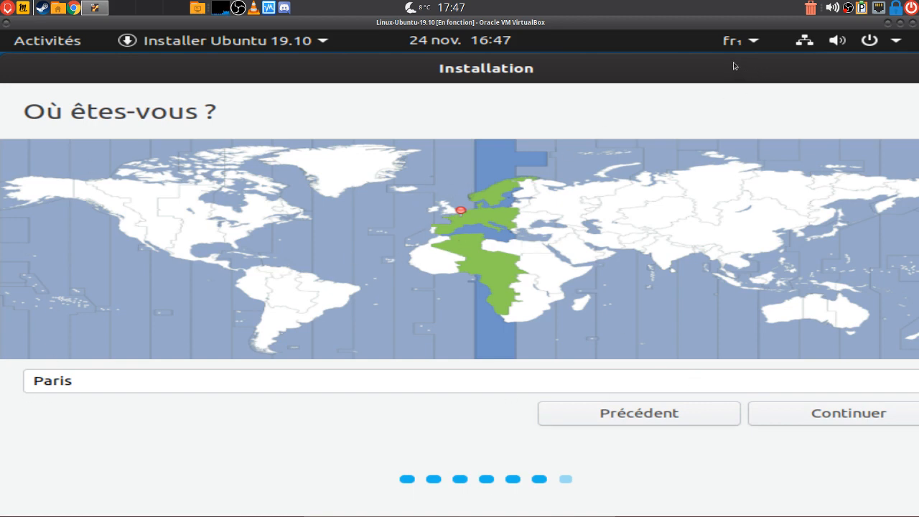
# Accept the Paris time zone and enter the user's name in Votre nom
pyautogui.moveTo(733, 66); pyautogui.dragTo(649, 59)
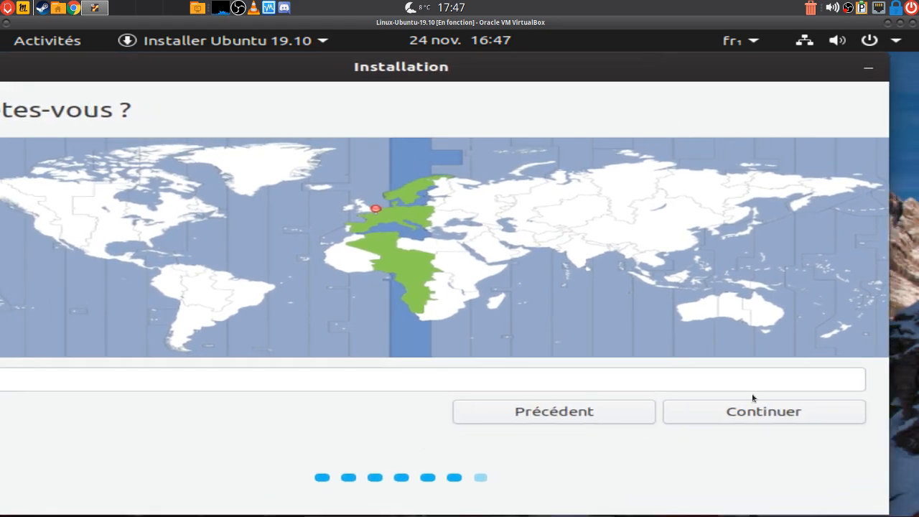
pyautogui.click(734, 411)
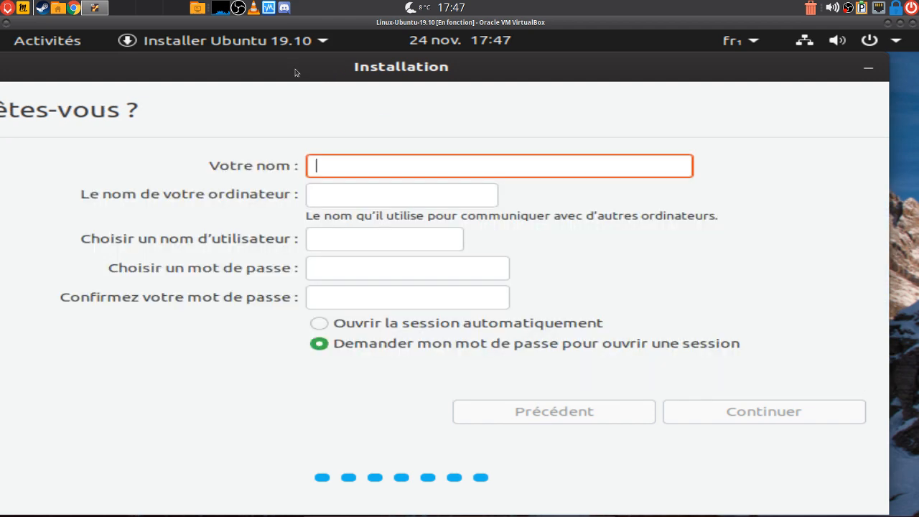
pyautogui.moveTo(298, 68); pyautogui.dragTo(323, 69)
pyautogui.click(368, 167)
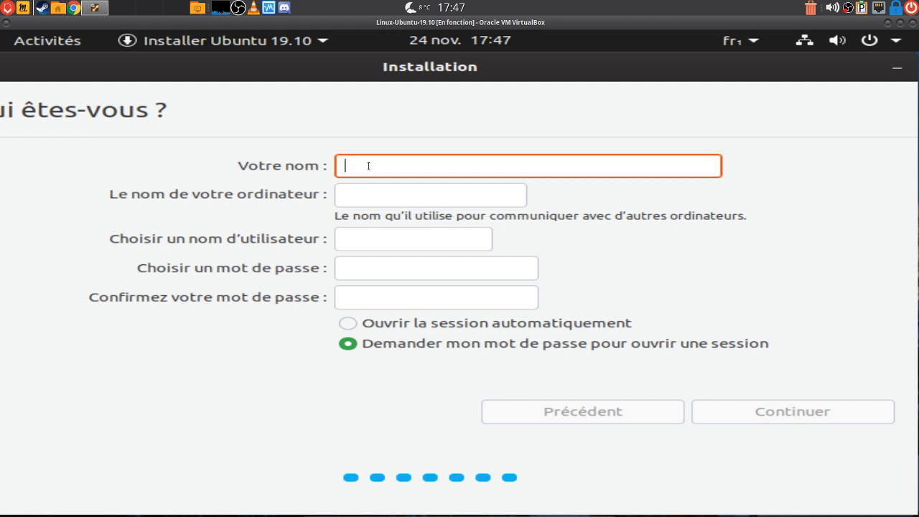
pyautogui.write('nd')
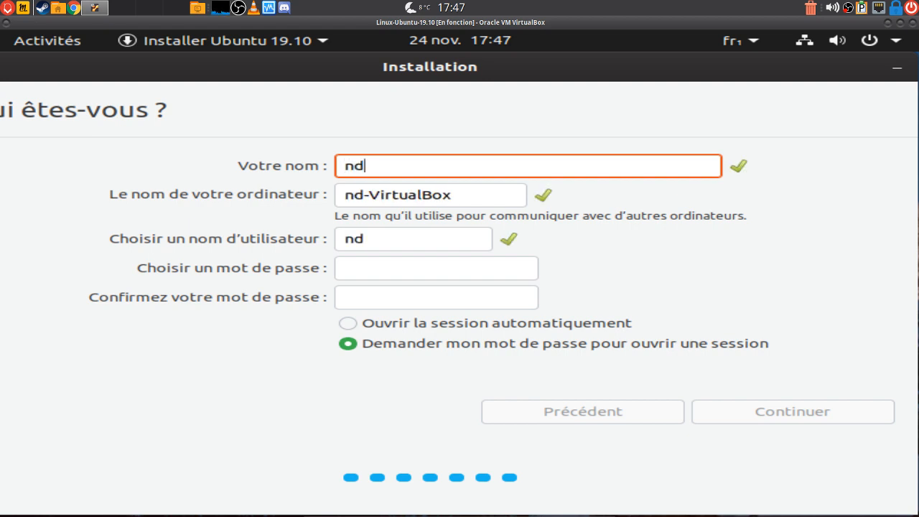
pyautogui.write('idier')
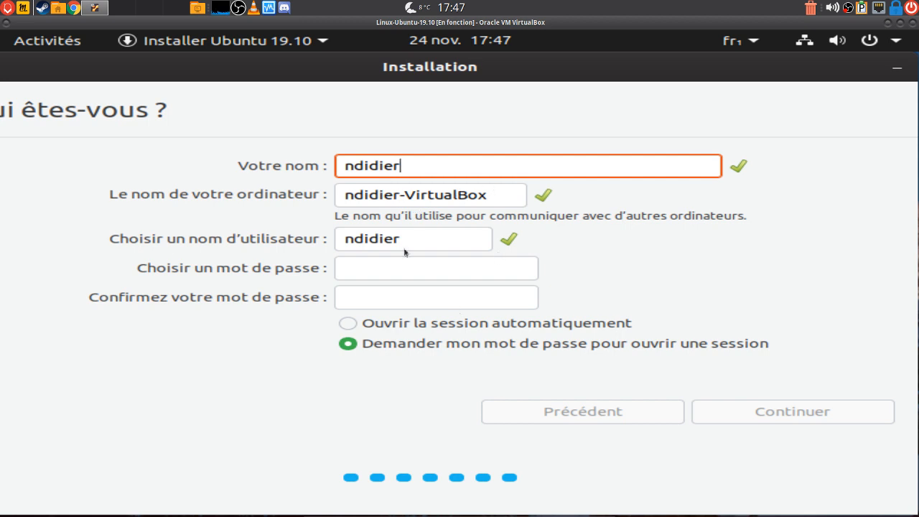
# Trim the suggested username, enter and confirm the password, and start installing
pyautogui.click(351, 239)
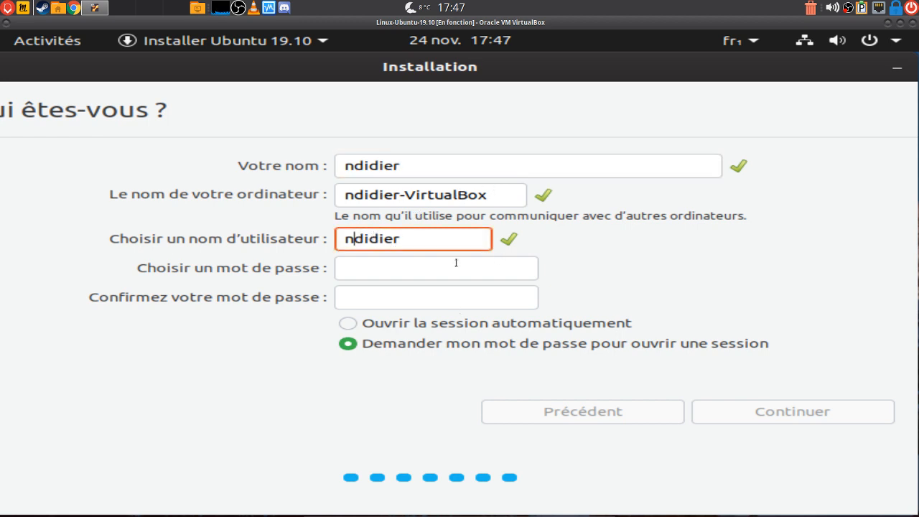
pyautogui.press('BackSpace')
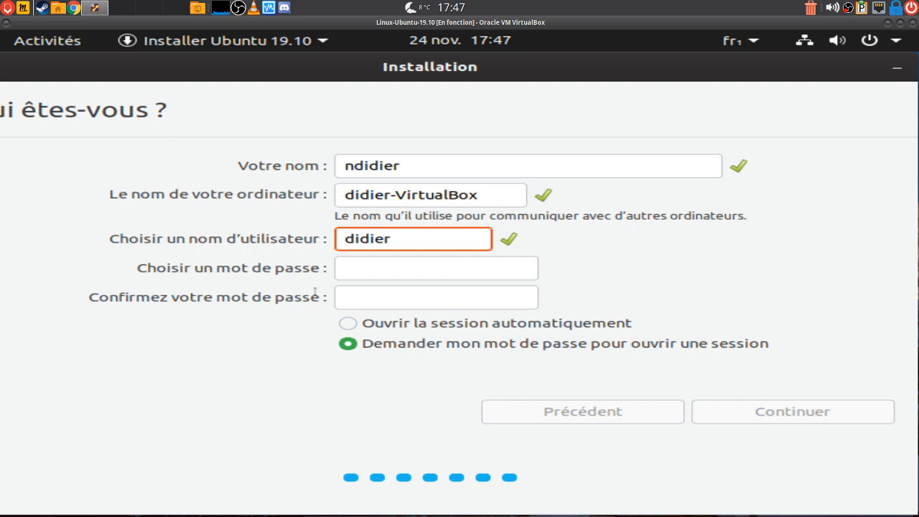
pyautogui.click(360, 271)
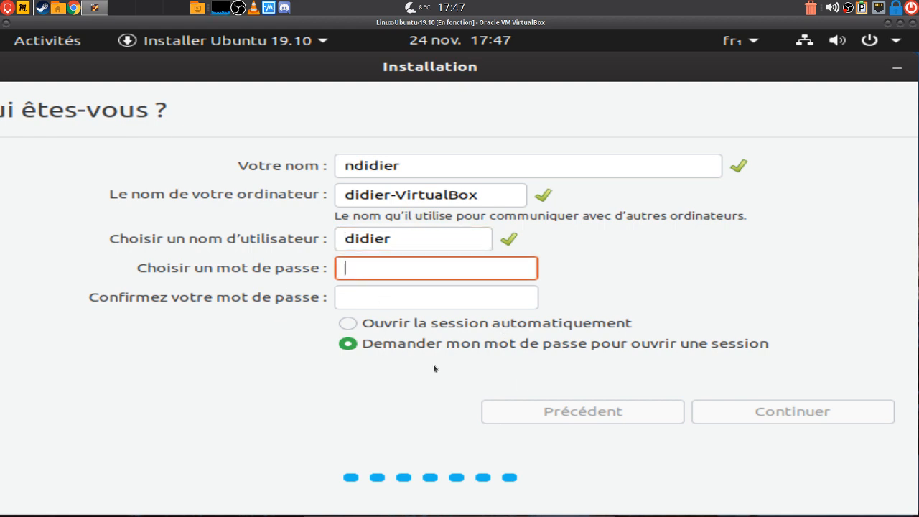
pyautogui.write('d')
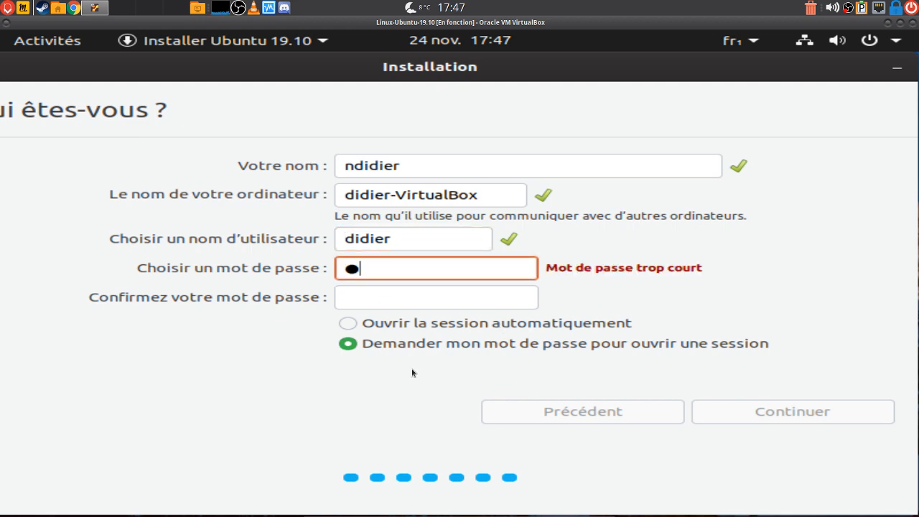
pyautogui.click(369, 298)
pyautogui.write('d')
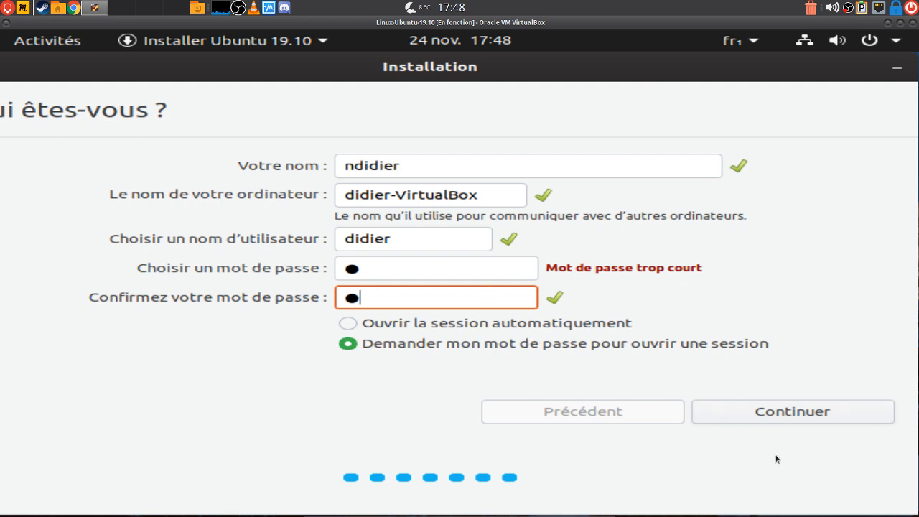
pyautogui.click(751, 411)
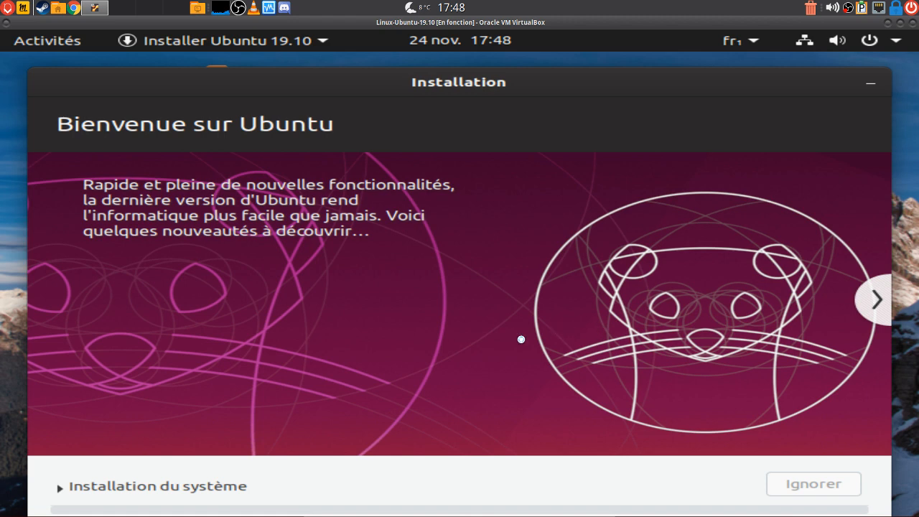
# Reposition the installer window while Ubuntu copies and unpacks its packages
pyautogui.moveTo(517, 86); pyautogui.dragTo(513, 66)
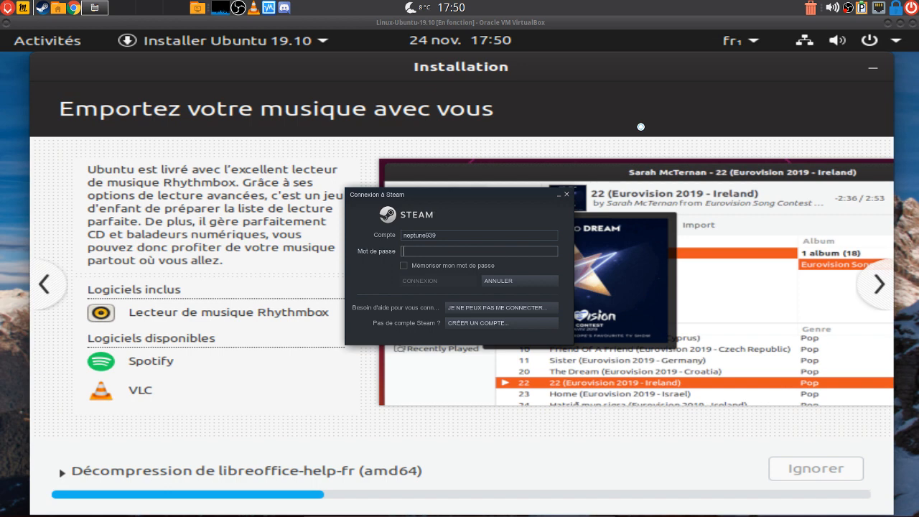
# Sign in to Steam with the account password, correcting a mistyped entry
pyautogui.write('***')
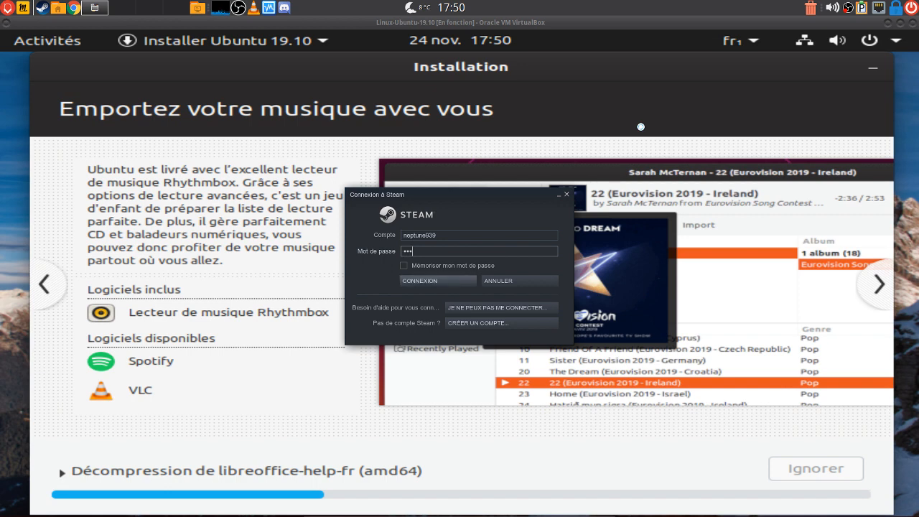
pyautogui.write('*')
pyautogui.press('BackSpace')
pyautogui.press('BackSpace')
pyautogui.press('BackSpace')
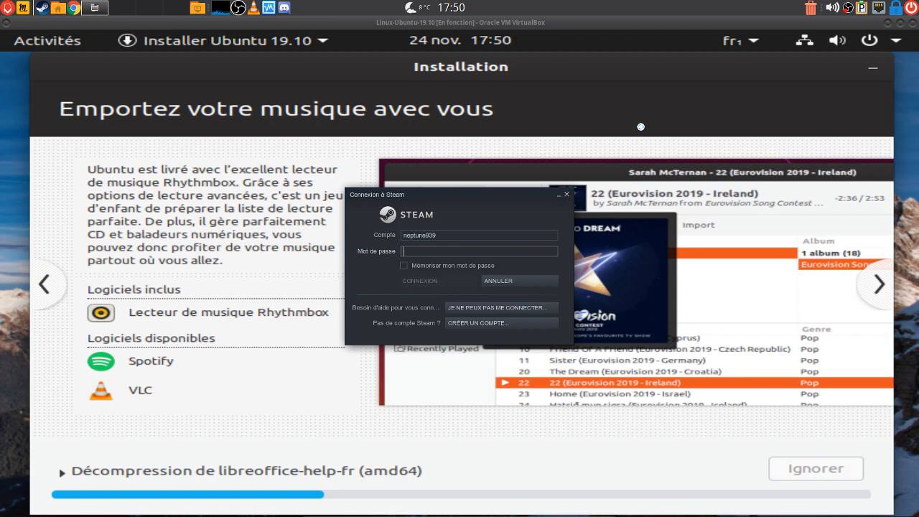
pyautogui.write('*')
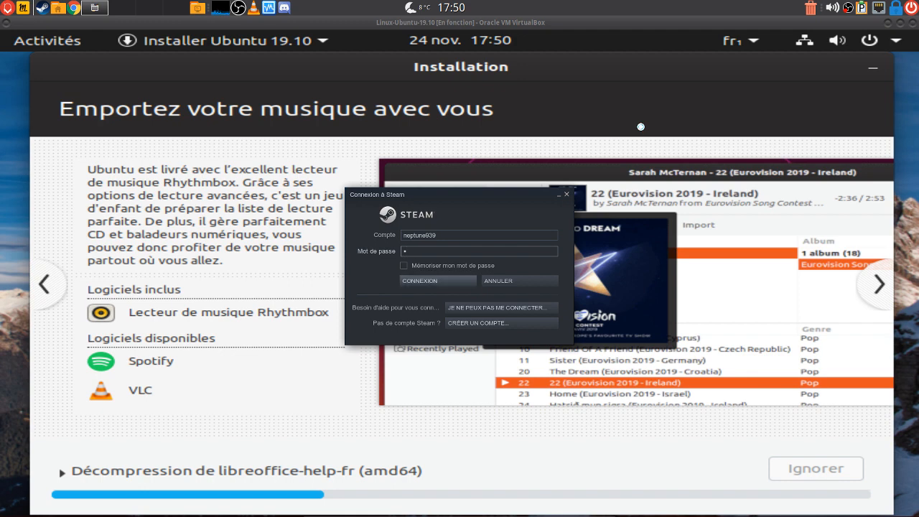
pyautogui.write('********')
pyautogui.press('Return')
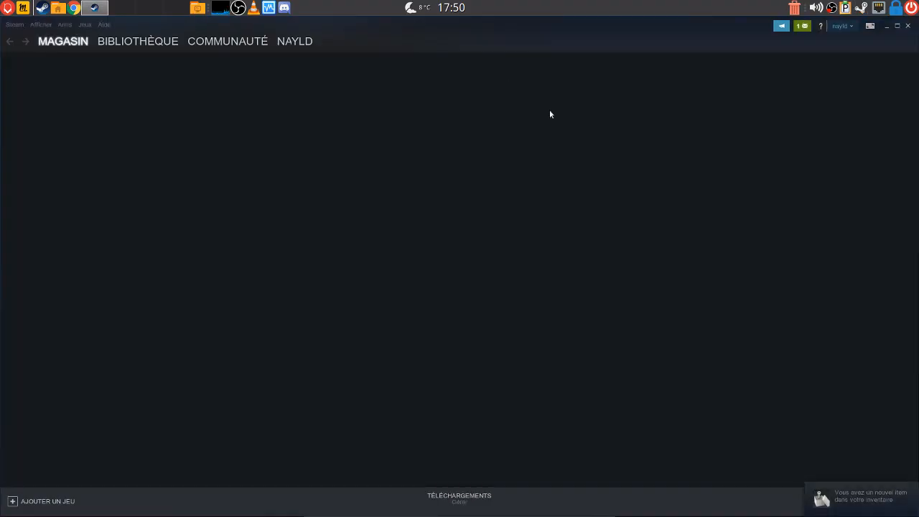
# Close the news popup, view BIBLIOTHÈQUE, and sign out of the Steam account
pyautogui.moveTo(295, 41)
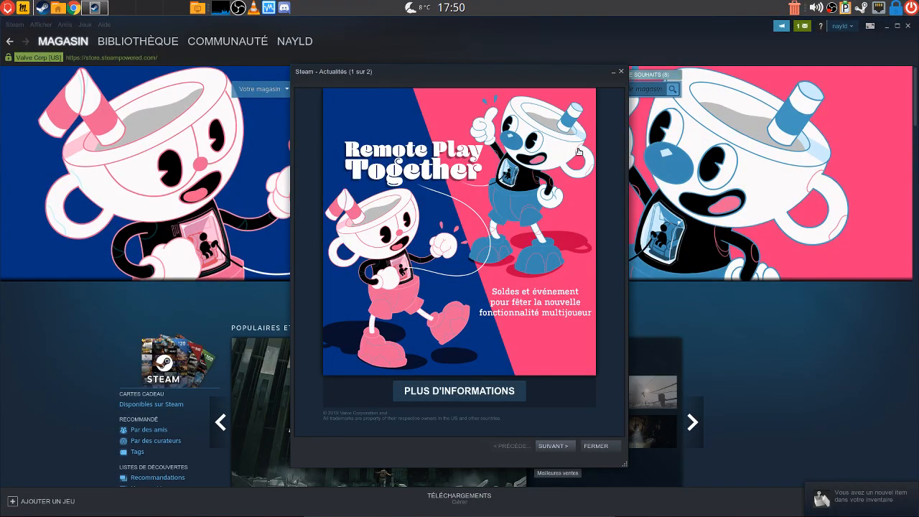
pyautogui.click(621, 73)
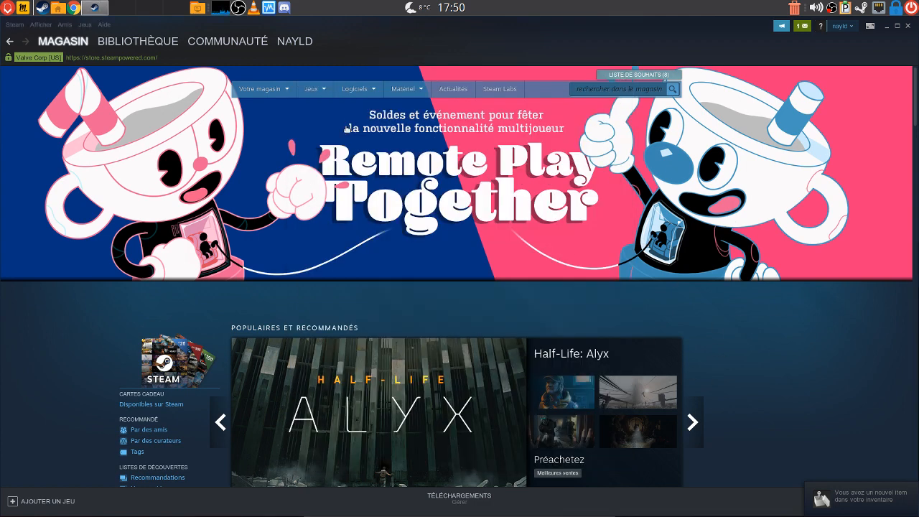
pyautogui.click(147, 37)
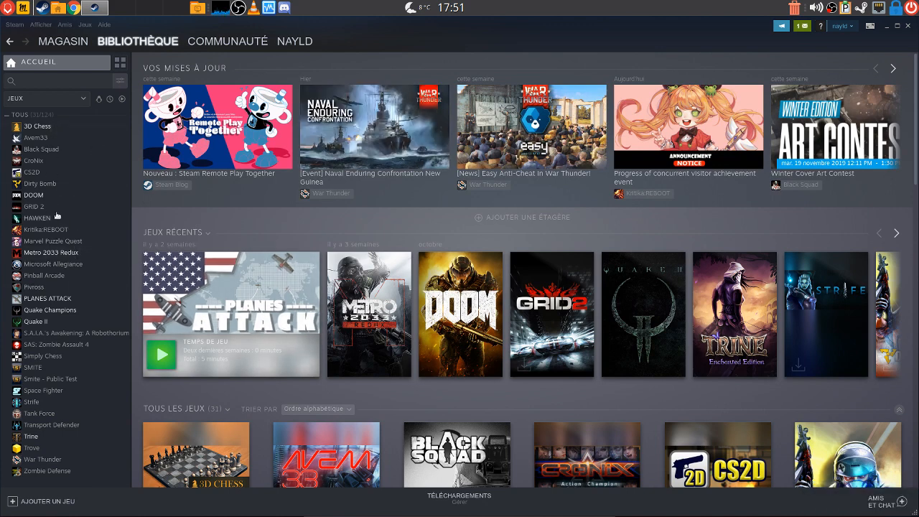
pyautogui.click(842, 26)
pyautogui.click(779, 64)
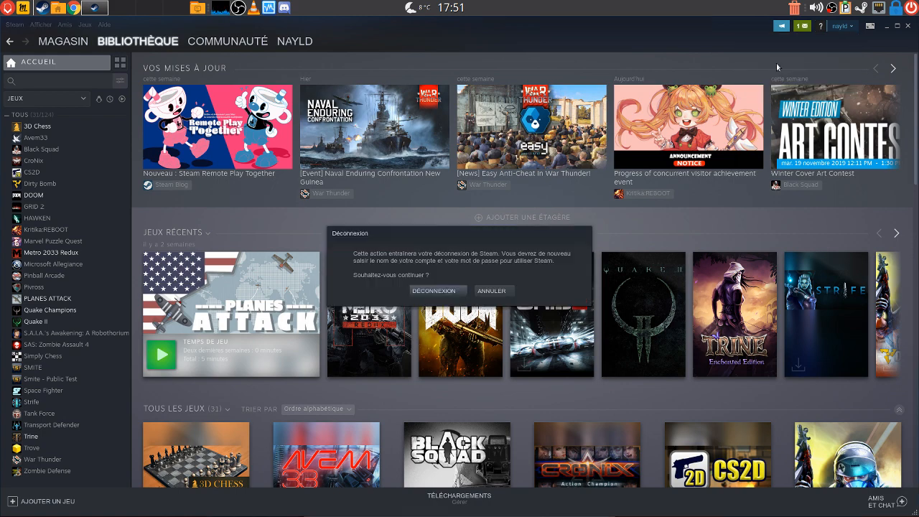
pyautogui.click(439, 290)
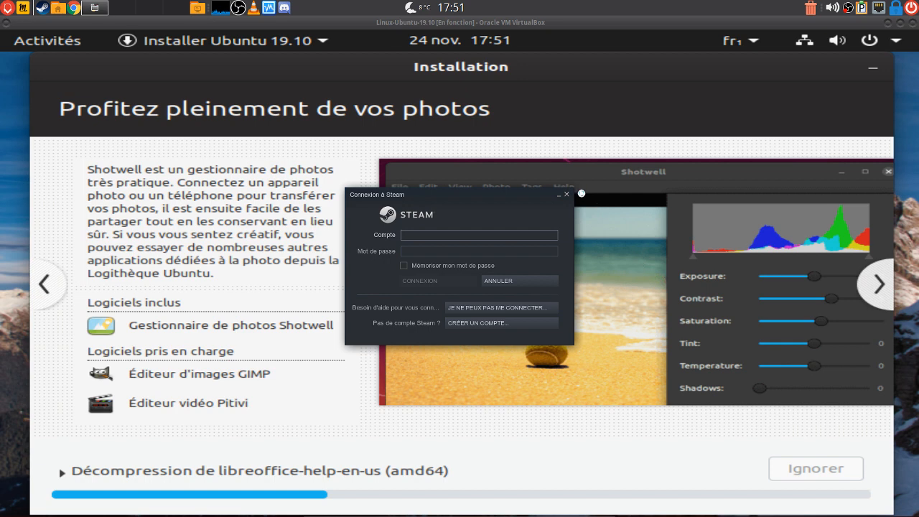
# Dismiss the Steam login prompt while the Ubuntu installer keeps running
pyautogui.click(568, 196)
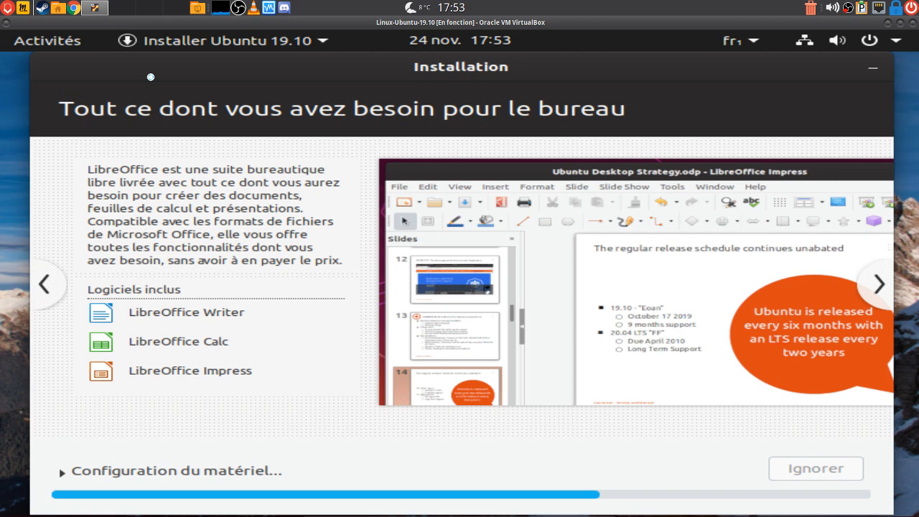
pyautogui.click(61, 474)
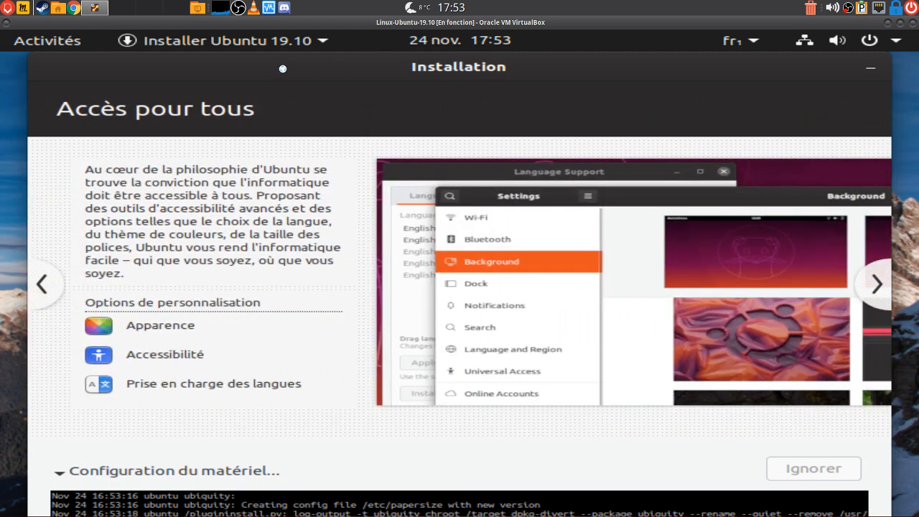
pyautogui.moveTo(285, 68); pyautogui.dragTo(325, 51)
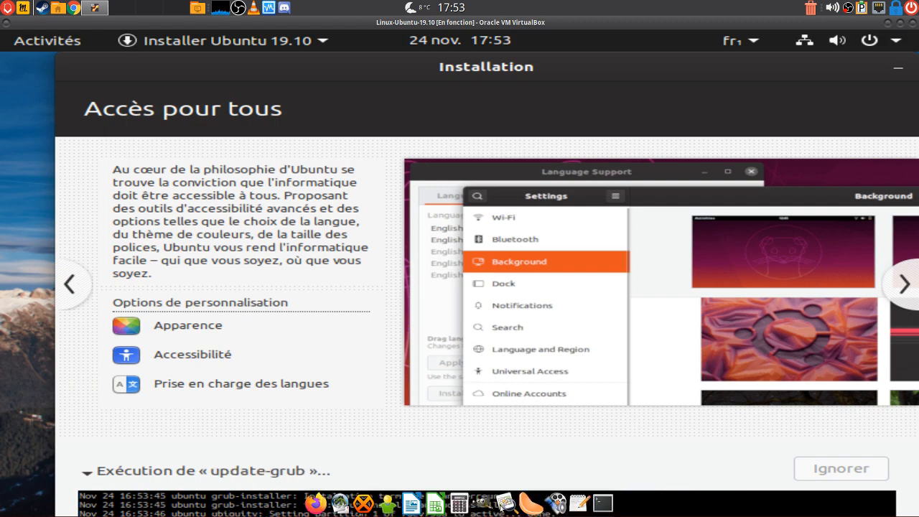
pyautogui.click(89, 473)
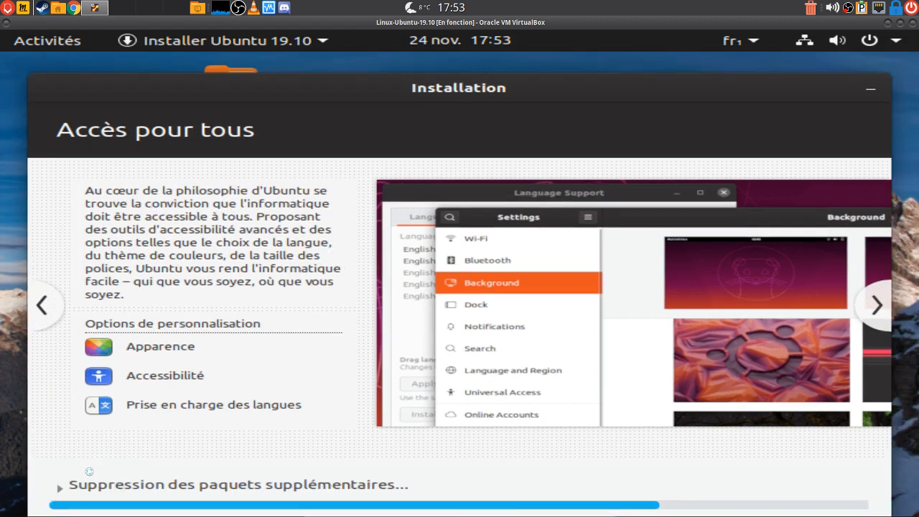
pyautogui.moveTo(504, 88); pyautogui.dragTo(524, 66)
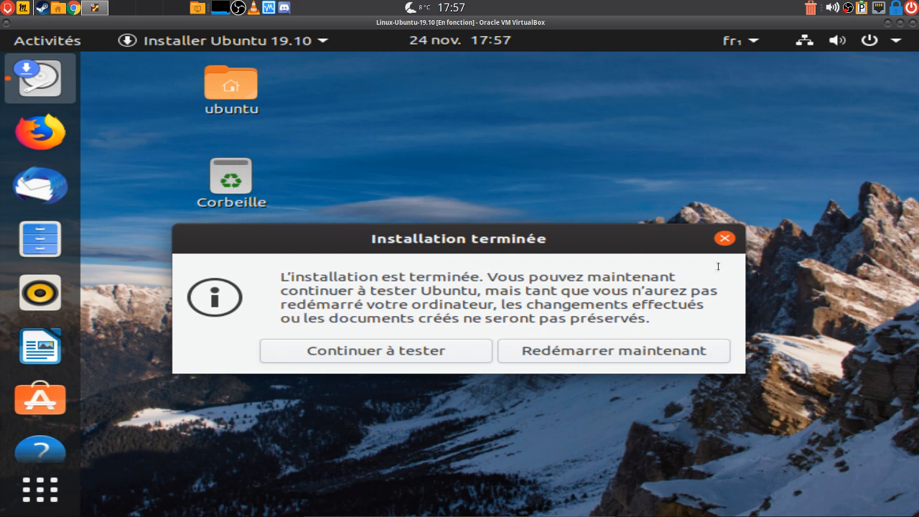
# Restart the new Ubuntu guest, confirm the medium is removed, then close the VM window
pyautogui.click(615, 350)
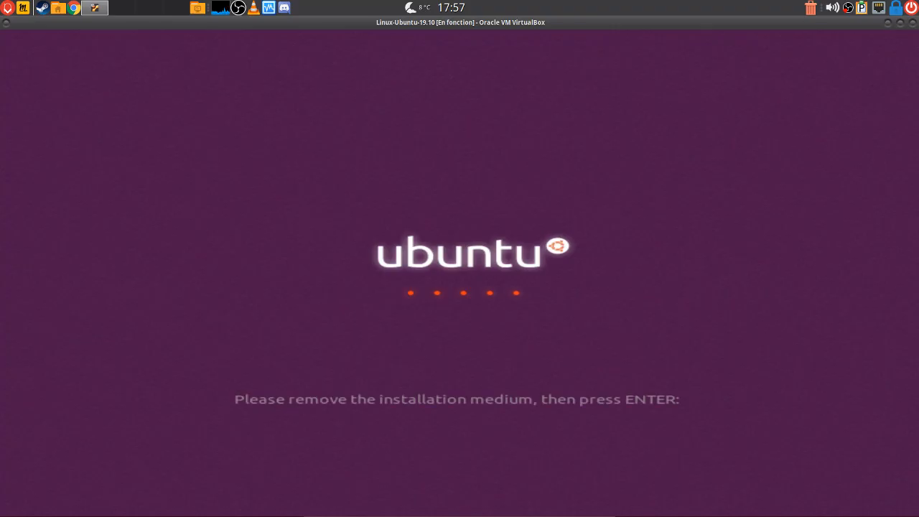
pyautogui.press('Return')
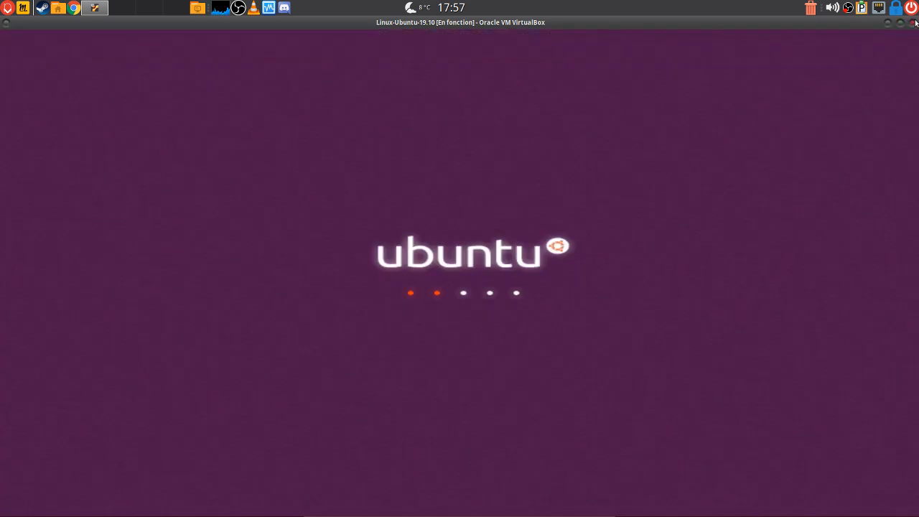
pyautogui.click(913, 23)
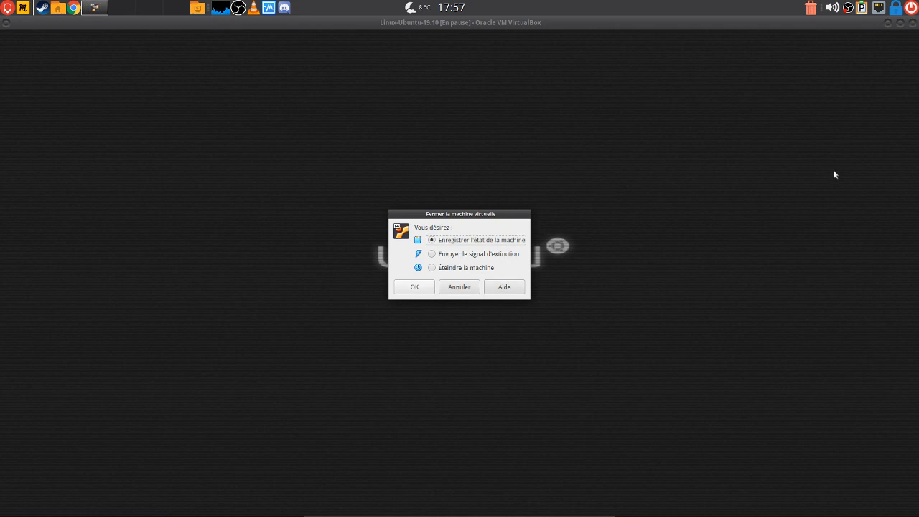
# Power off Linux-Ubuntu-19.10 with Éteindre la machine and confirm with OK
pyautogui.click(433, 269)
pyautogui.click(411, 289)
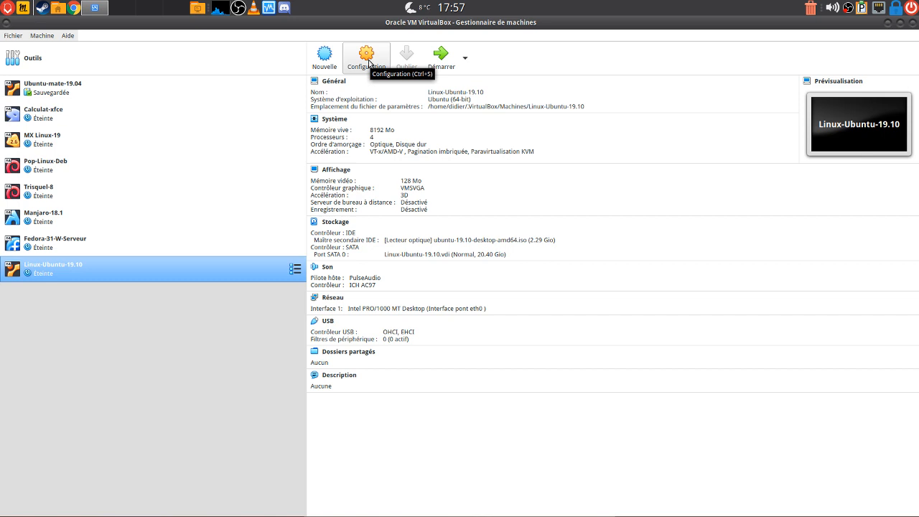
pyautogui.click(369, 63)
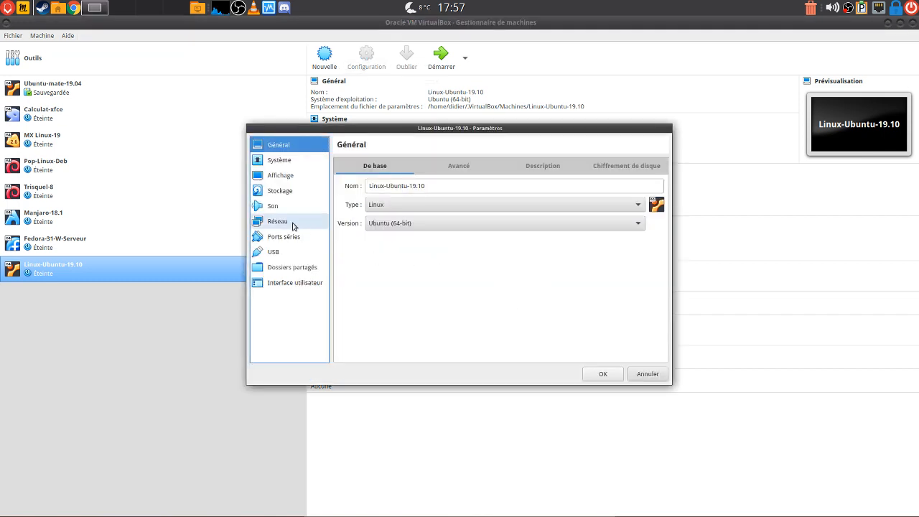
# In Système, uncheck Optique, move Disque dur to the top of the boot order, and save
pyautogui.click(280, 161)
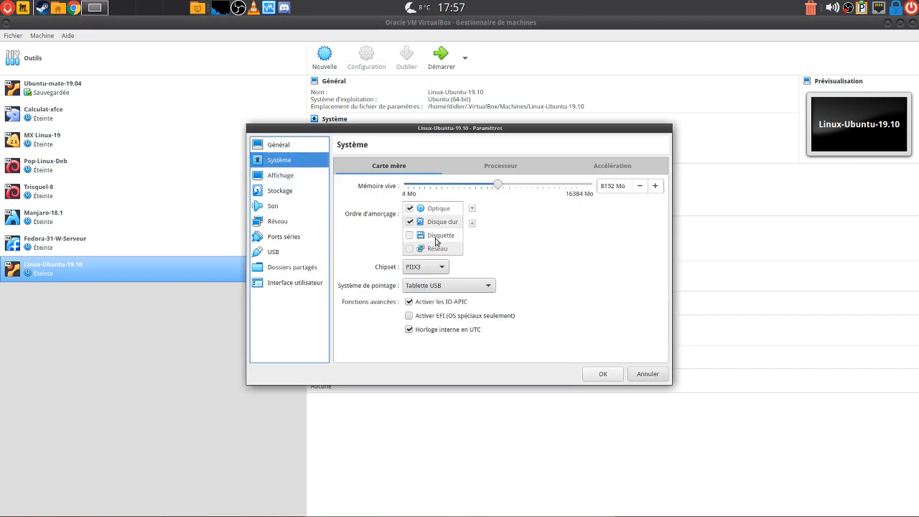
pyautogui.click(409, 209)
pyautogui.click(442, 222)
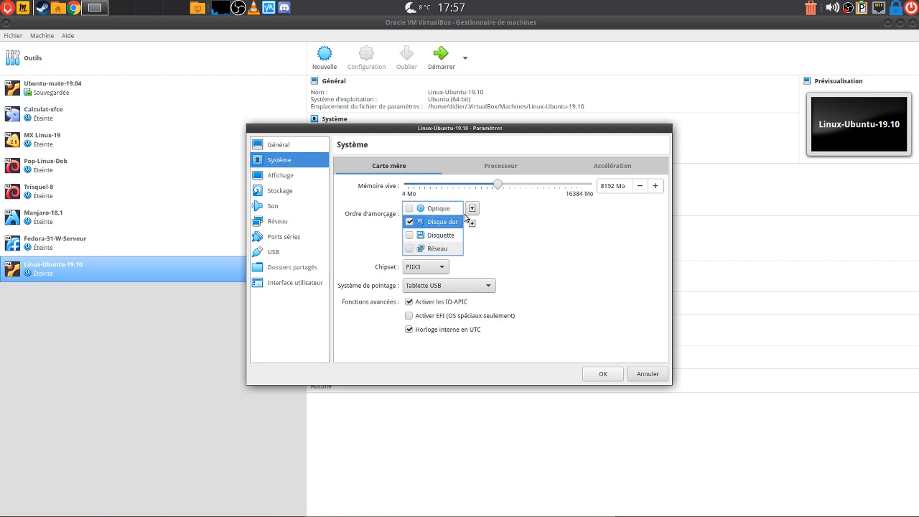
pyautogui.click(471, 208)
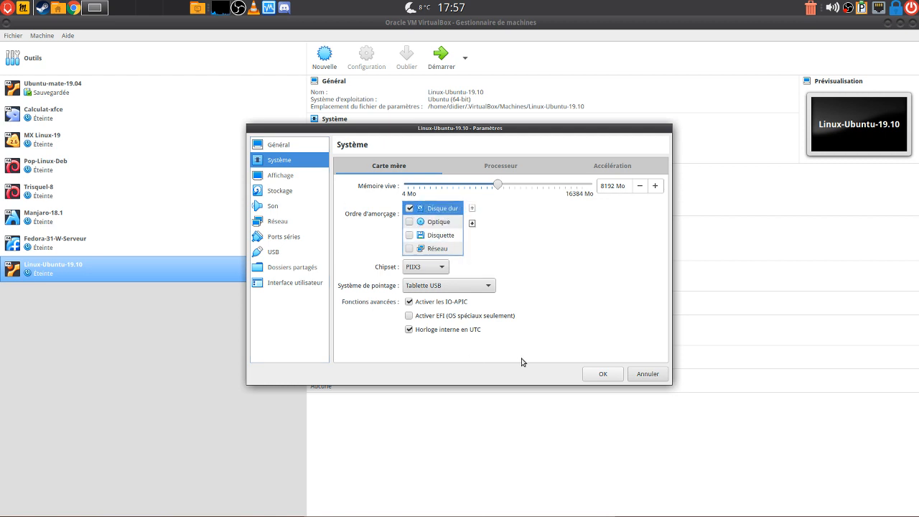
pyautogui.click(605, 374)
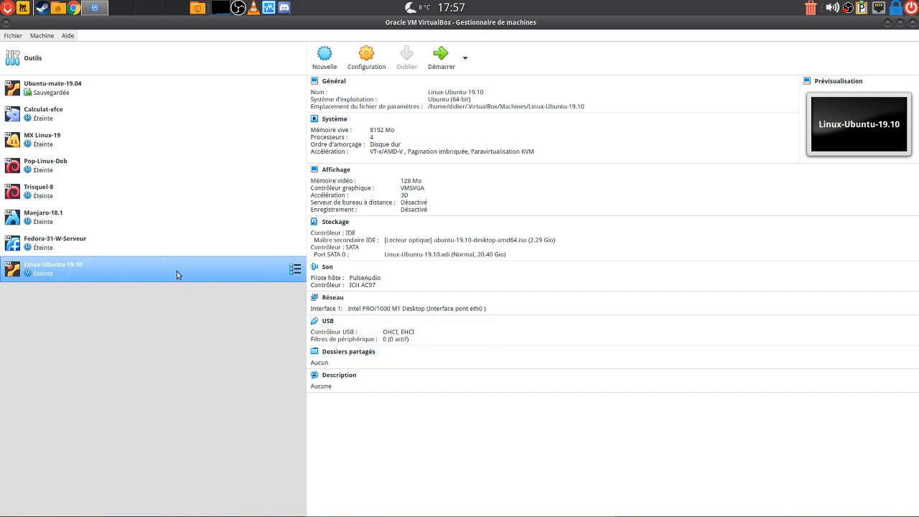
pyautogui.click(296, 269)
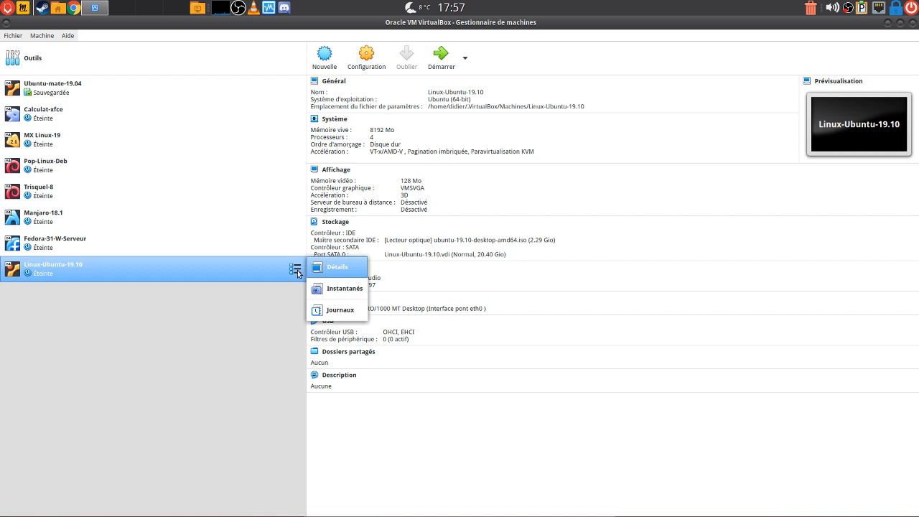
pyautogui.click(298, 272)
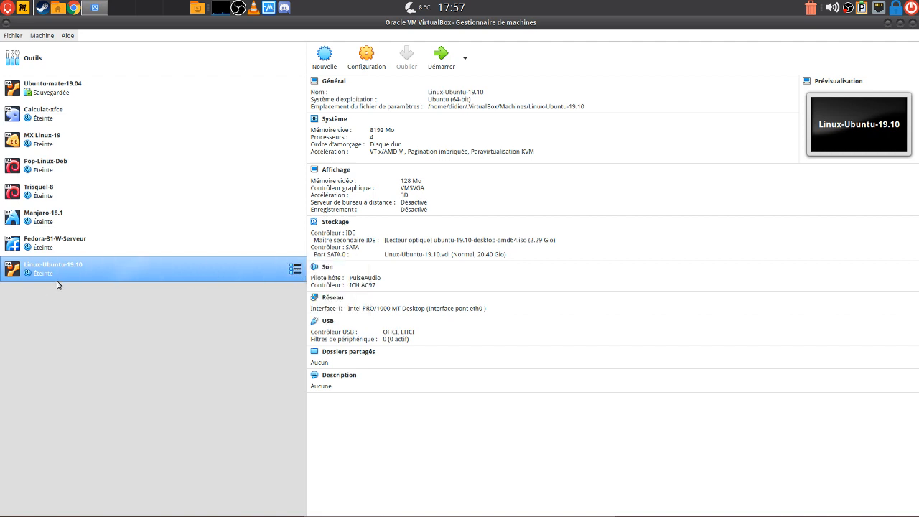
# Start Linux-Ubuntu-19.10, accepting the display-mode notice and dismissing the keyboard-capture notice
pyautogui.click(440, 61)
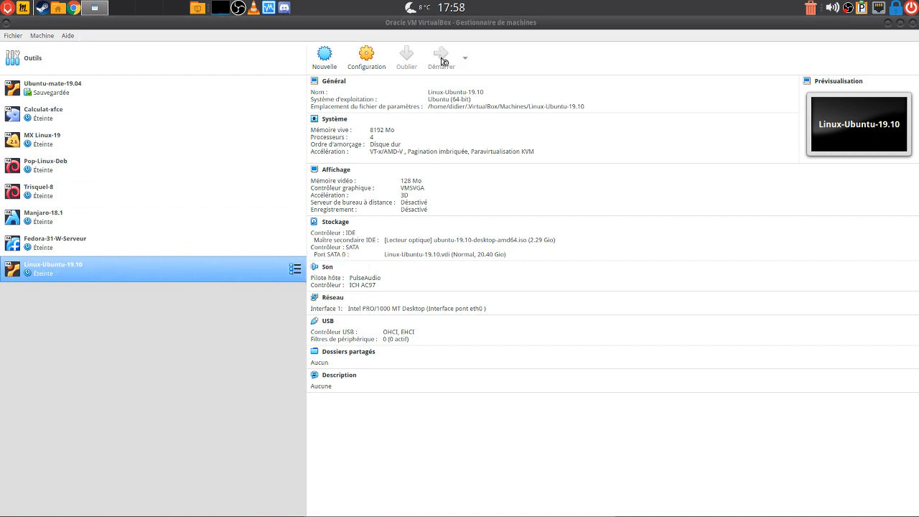
pyautogui.click(443, 302)
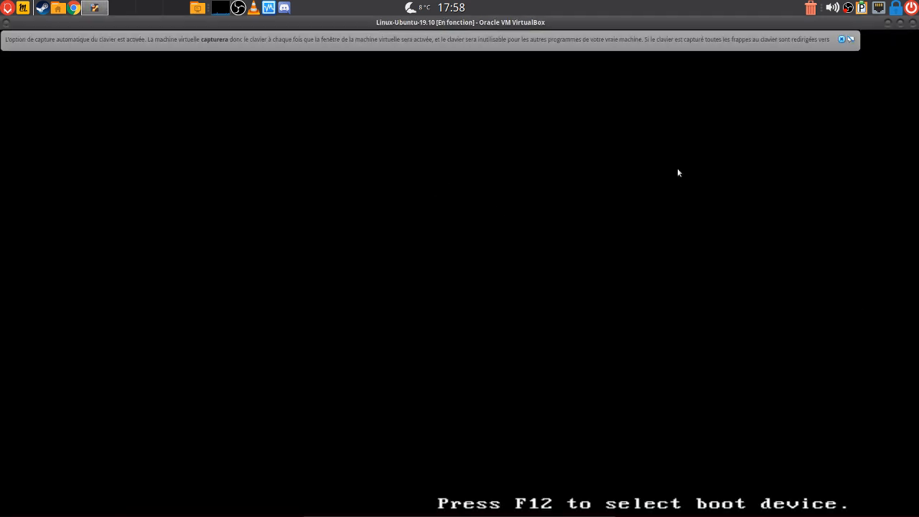
pyautogui.click(842, 38)
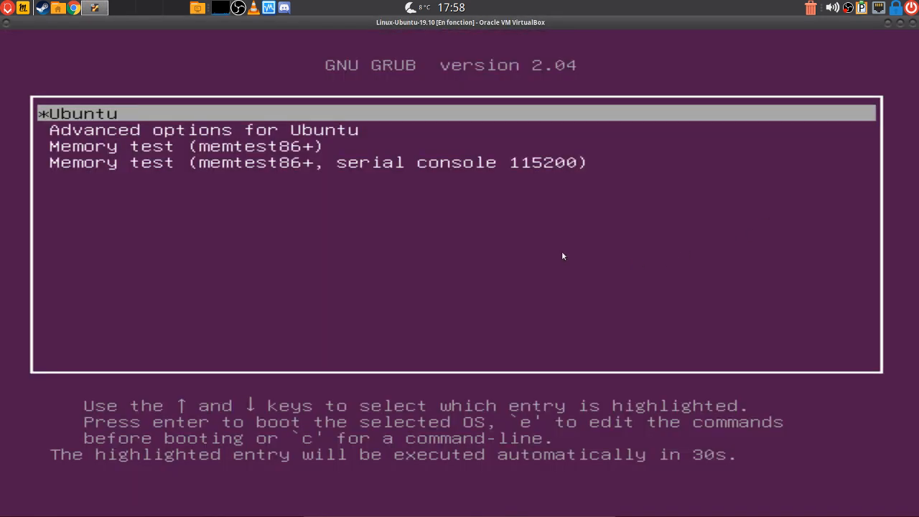
# Select the Ubuntu entry in the GNU GRUB menu and boot it
pyautogui.press('Down')
pyautogui.press('Down')
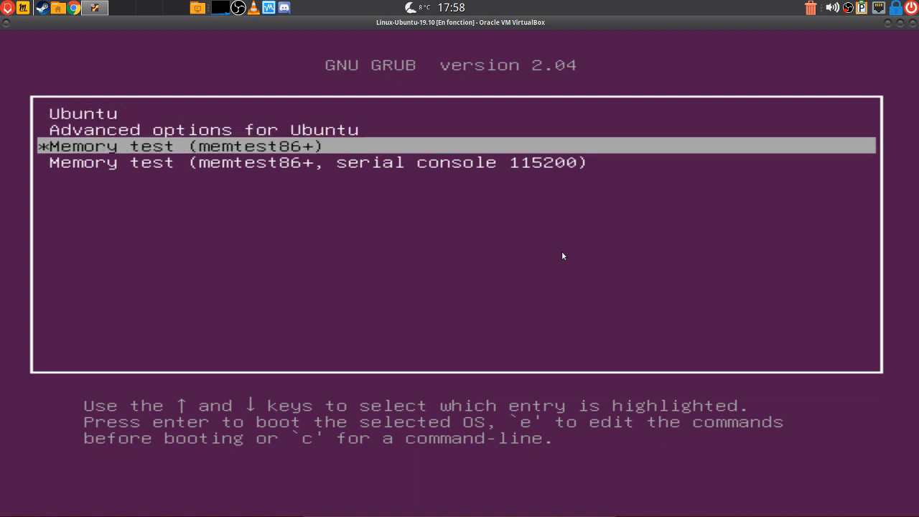
pyautogui.press('Up')
pyautogui.press('Up')
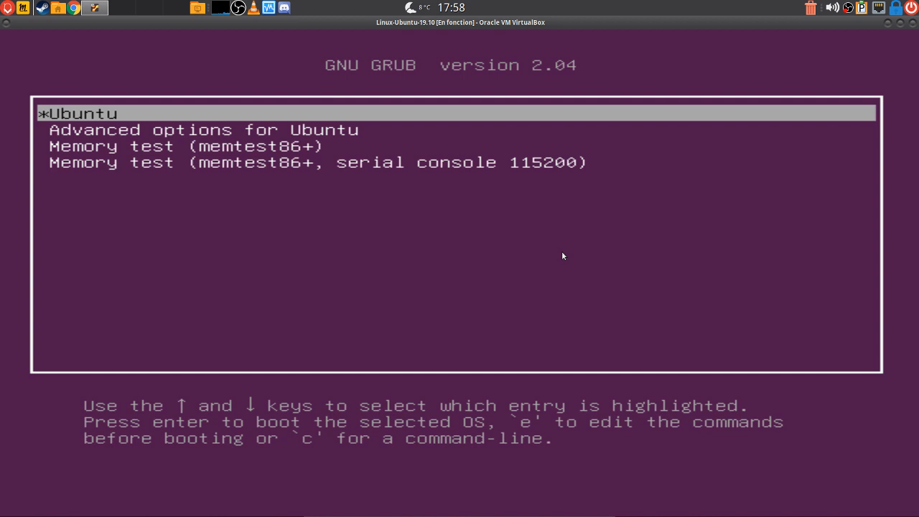
pyautogui.press('Down')
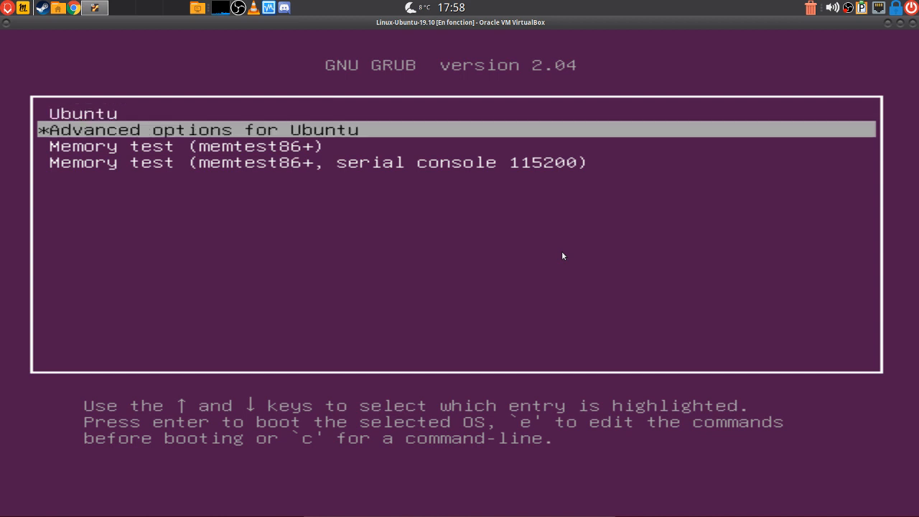
pyautogui.press('Up')
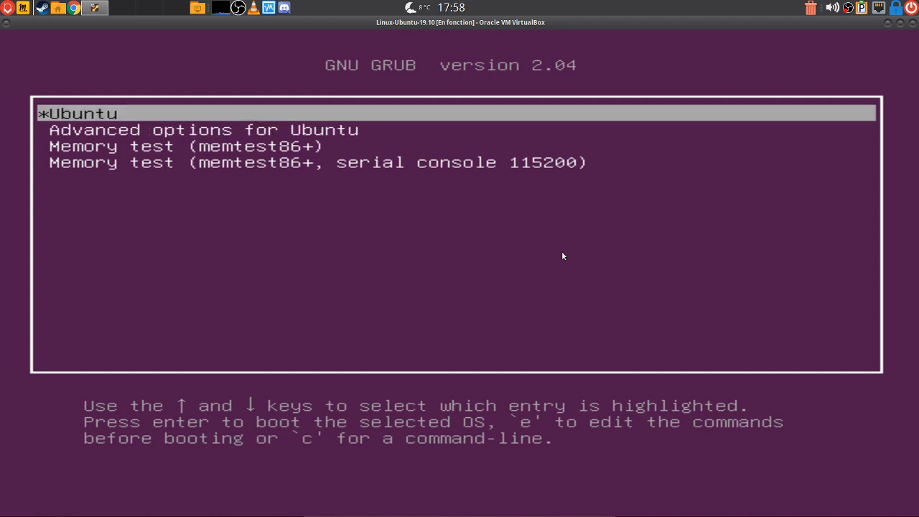
pyautogui.press('Return')
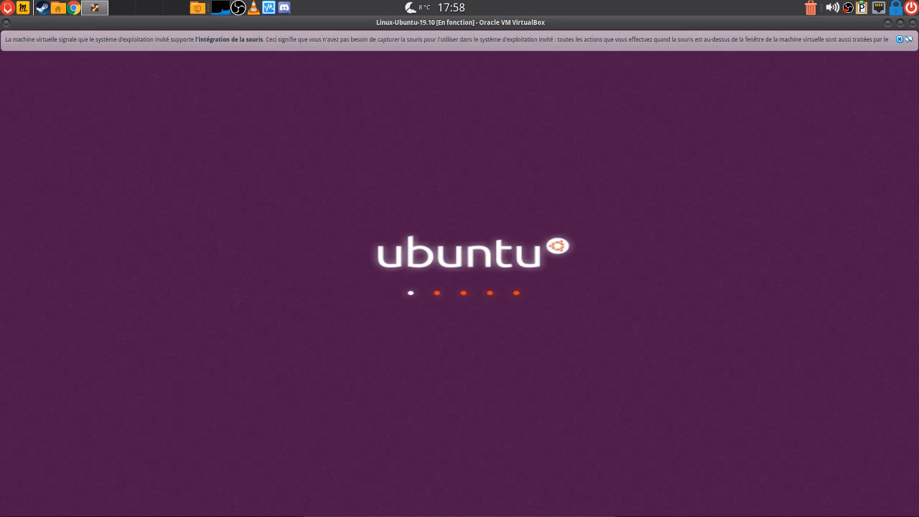
# Restore the VM window to a smaller size and sign in to the user account with its password
pyautogui.click(899, 23)
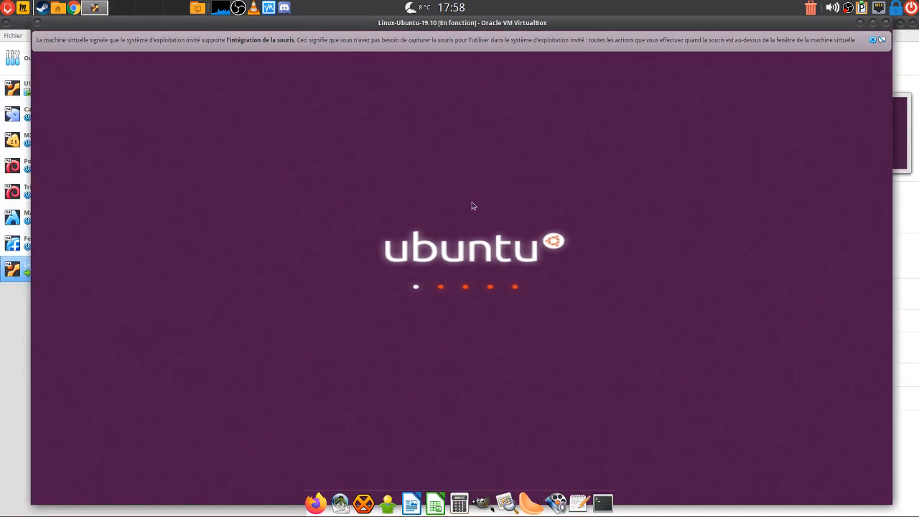
pyautogui.click(872, 40)
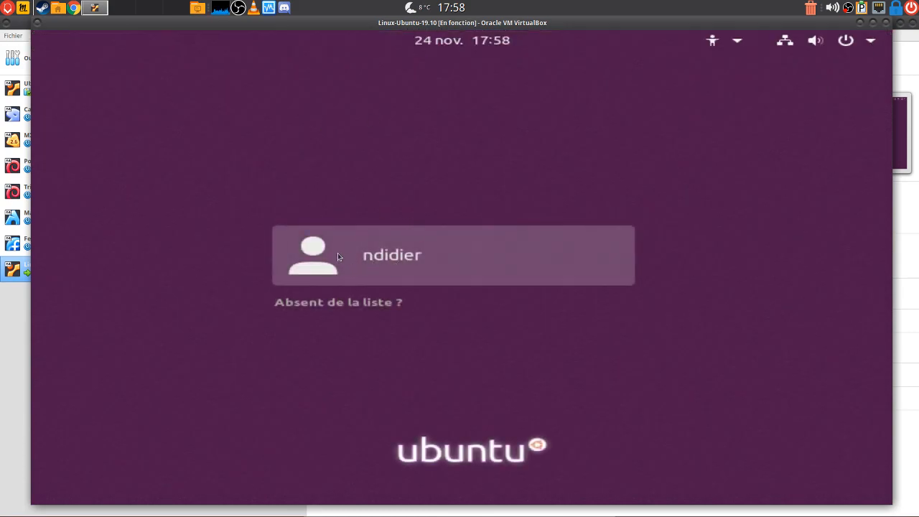
pyautogui.click(320, 262)
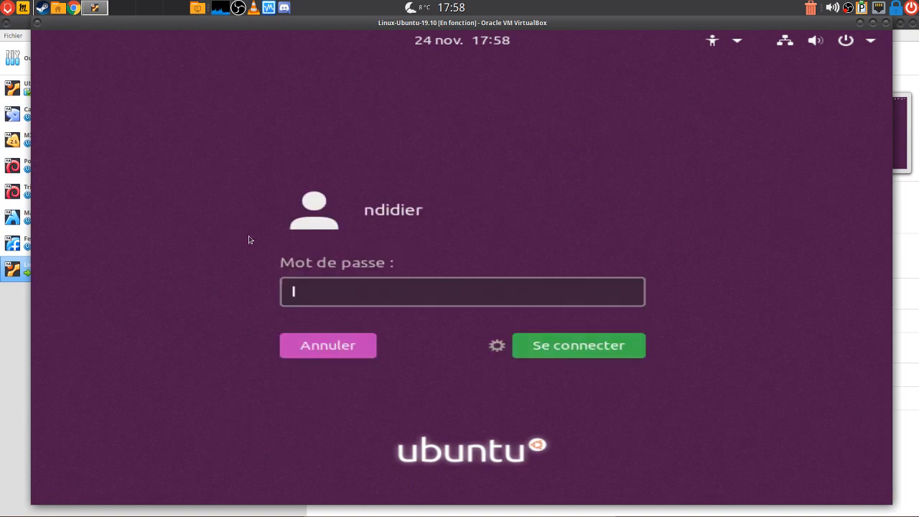
pyautogui.write('•')
pyautogui.click(499, 348)
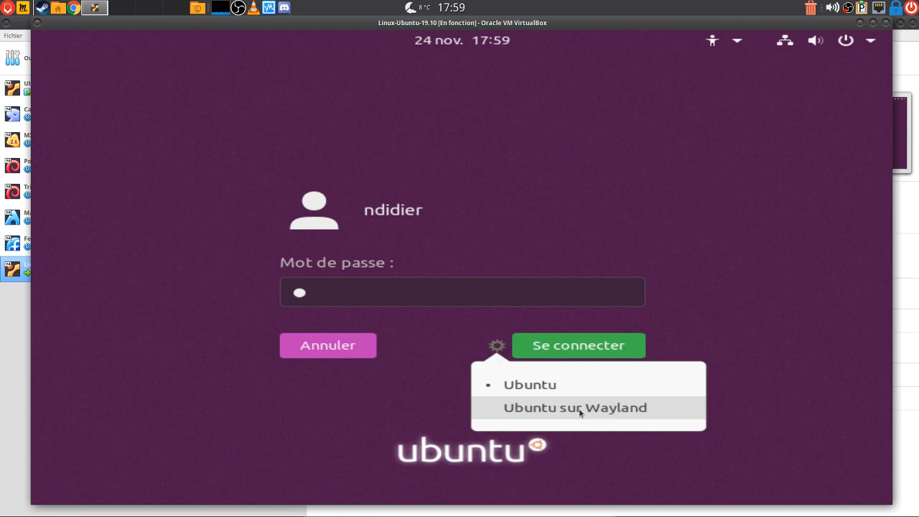
pyautogui.click(796, 419)
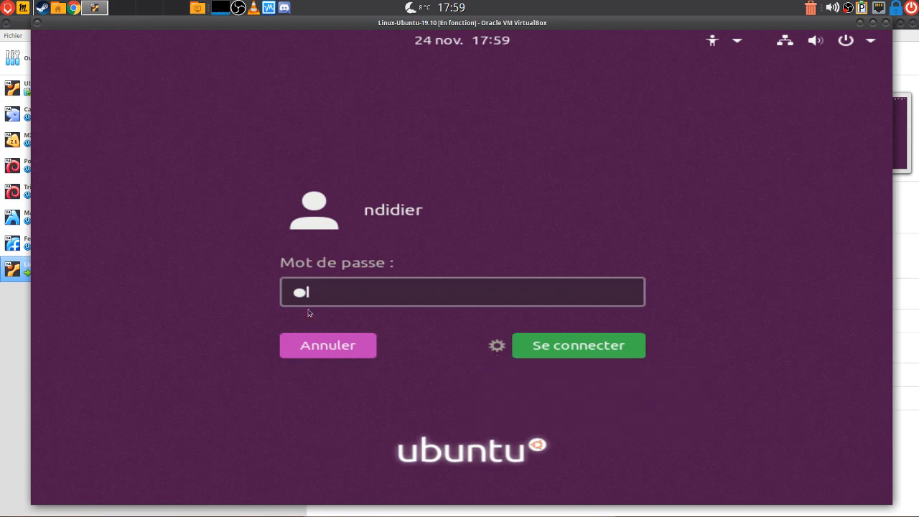
pyautogui.click(540, 349)
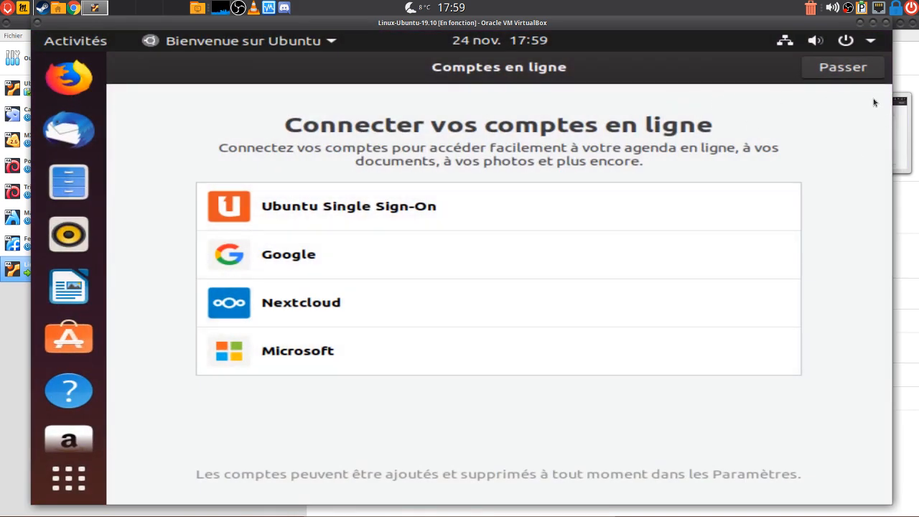
# Skip online accounts, pass the reporting and privacy pages with location services off, and finish
pyautogui.click(841, 68)
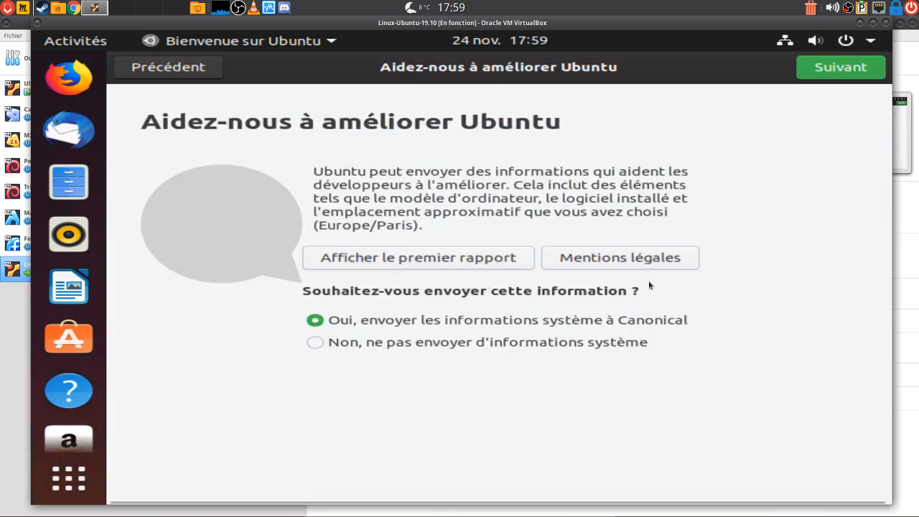
pyautogui.click(857, 72)
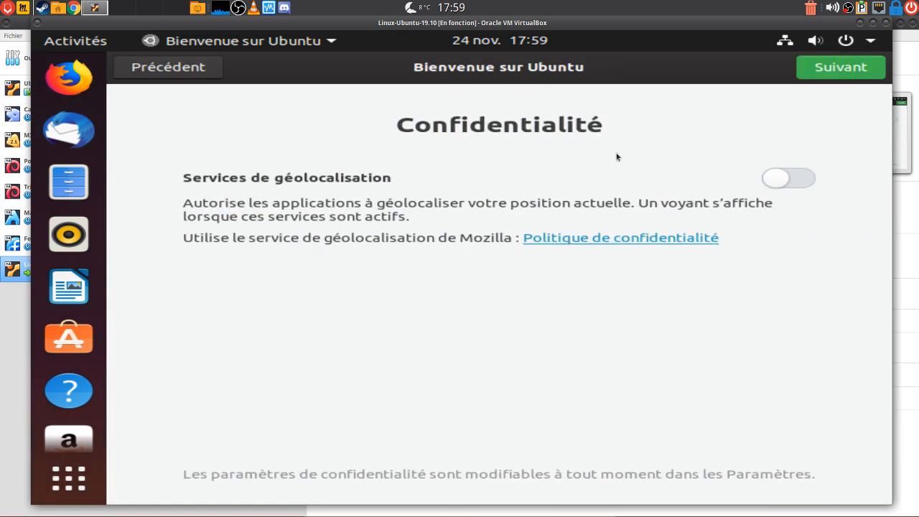
pyautogui.click(840, 70)
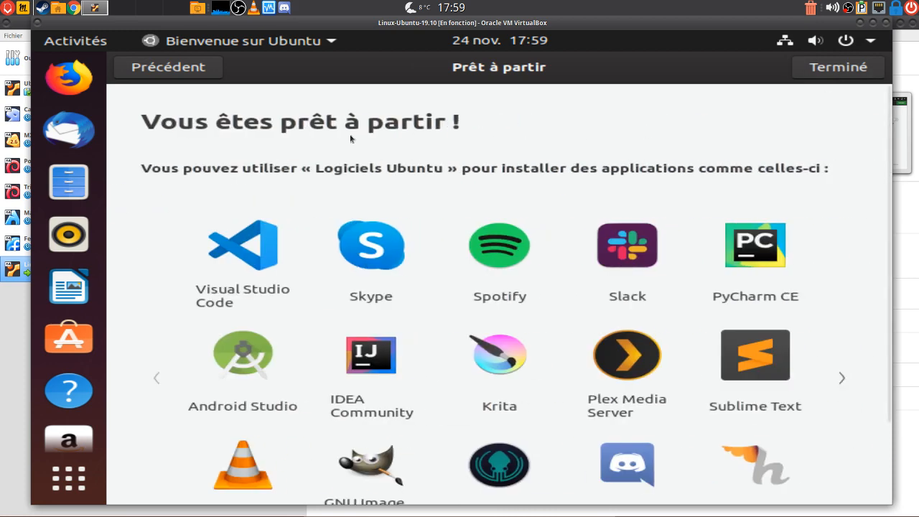
pyautogui.click(168, 67)
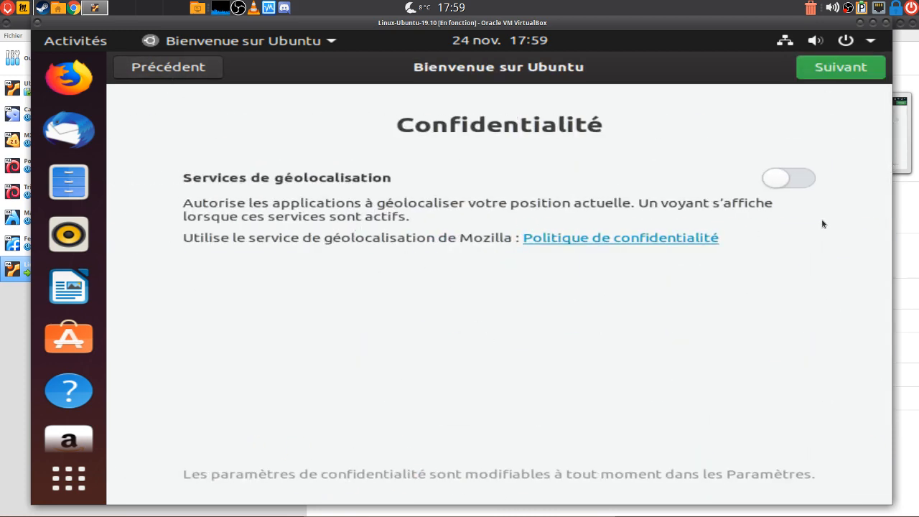
pyautogui.click(795, 183)
pyautogui.click(793, 187)
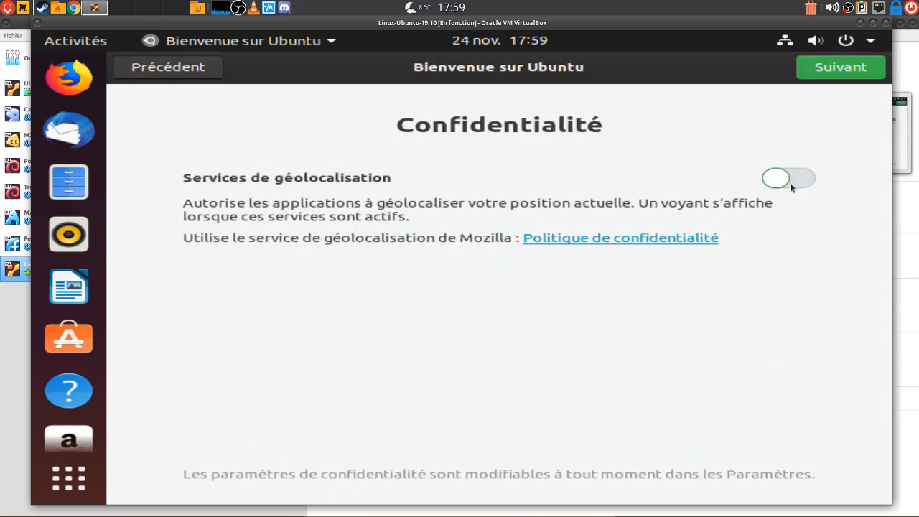
pyautogui.click(834, 71)
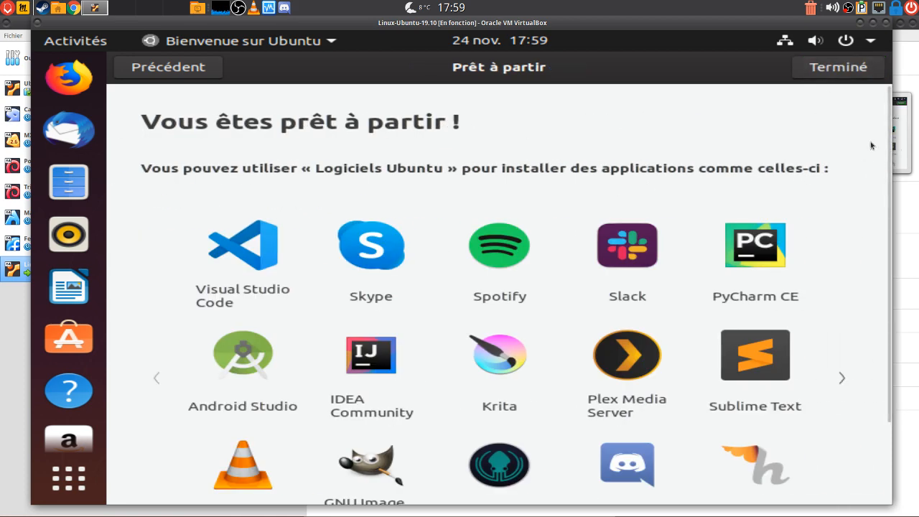
pyautogui.click(841, 68)
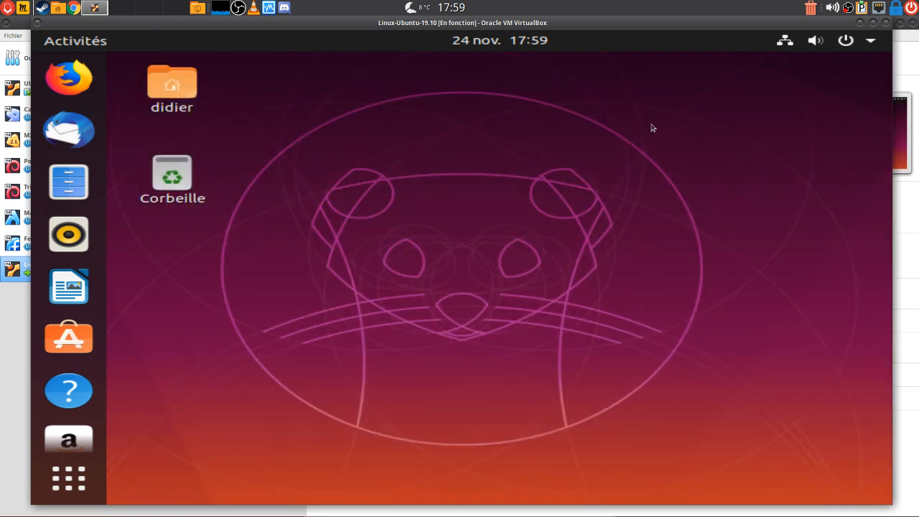
# Set the Ubuntu display resolution to 1920 × 1200 (16:10), keep the change, and close Settings
pyautogui.rightClick(343, 151)
pyautogui.click(407, 385)
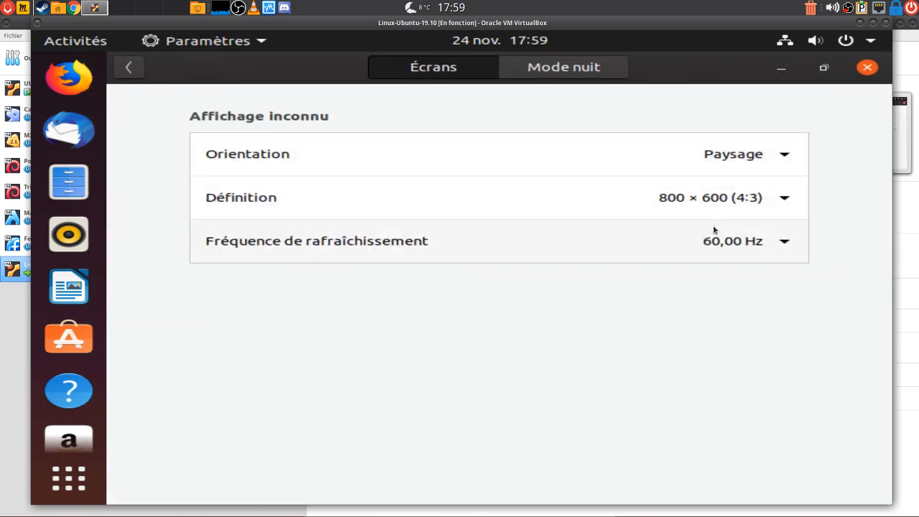
pyautogui.click(714, 201)
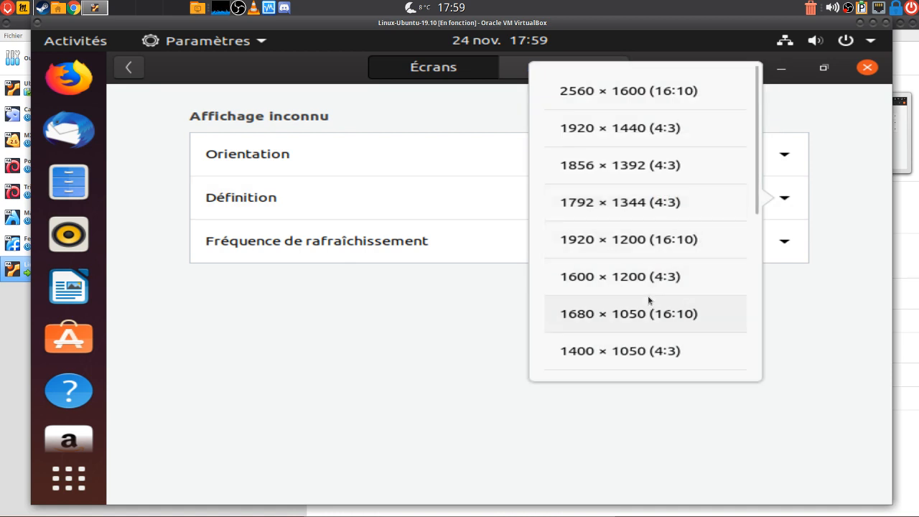
pyautogui.click(633, 244)
pyautogui.click(848, 71)
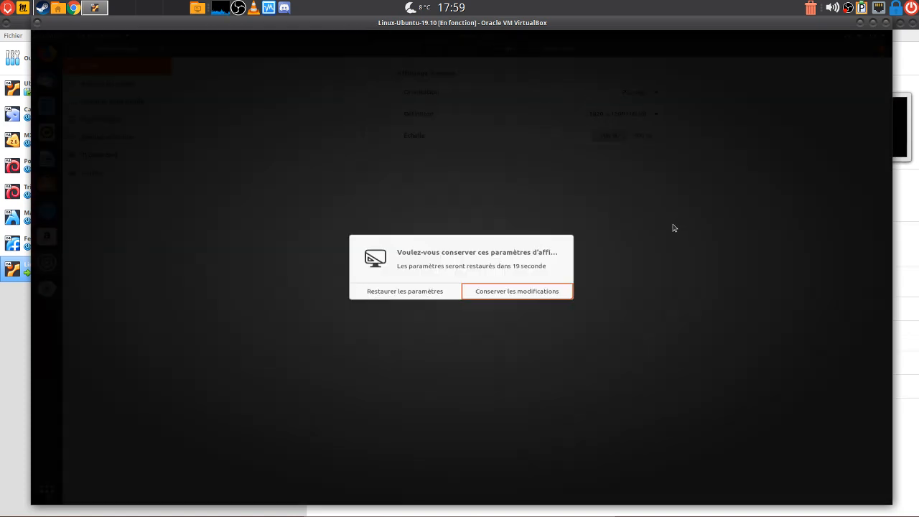
pyautogui.click(539, 295)
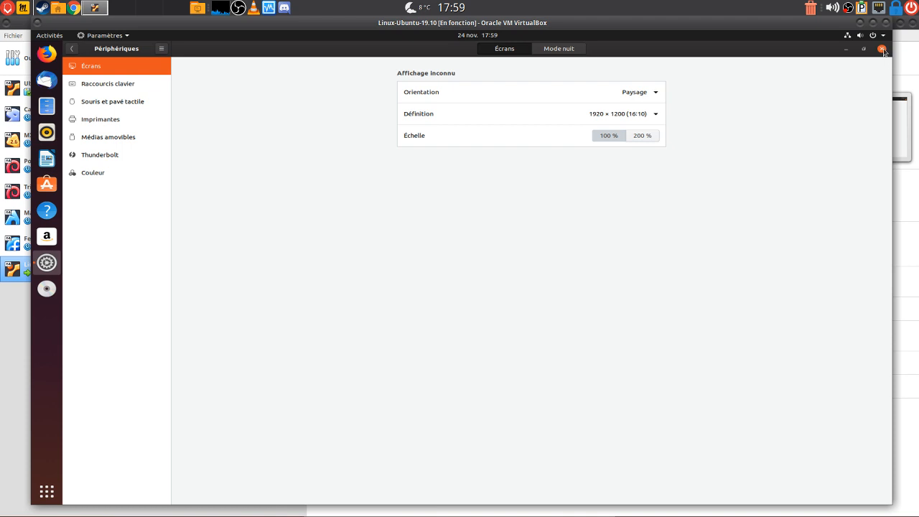
pyautogui.click(882, 49)
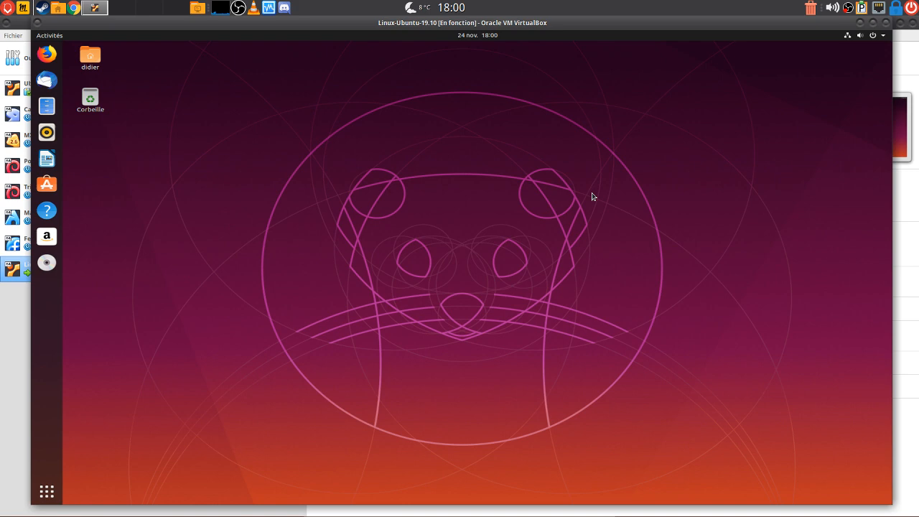
# Open the home folder from its desktop icon, then centre and enlarge the Files window
pyautogui.click(90, 57)
pyautogui.doubleClick(91, 57)
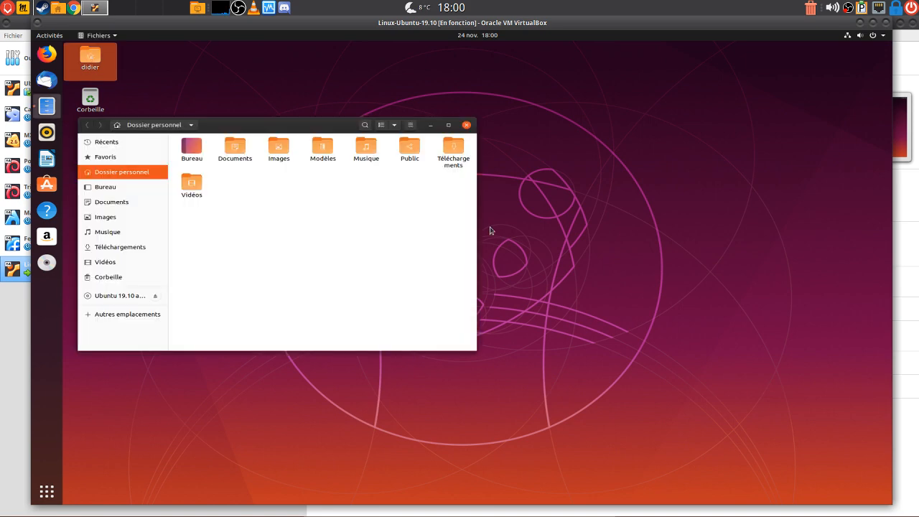
pyautogui.moveTo(239, 128); pyautogui.dragTo(489, 157)
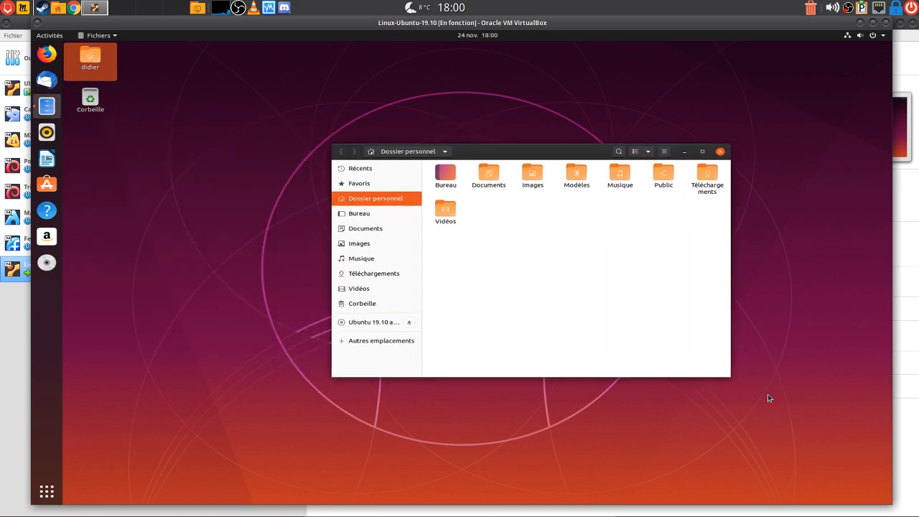
pyautogui.moveTo(729, 376); pyautogui.dragTo(725, 453)
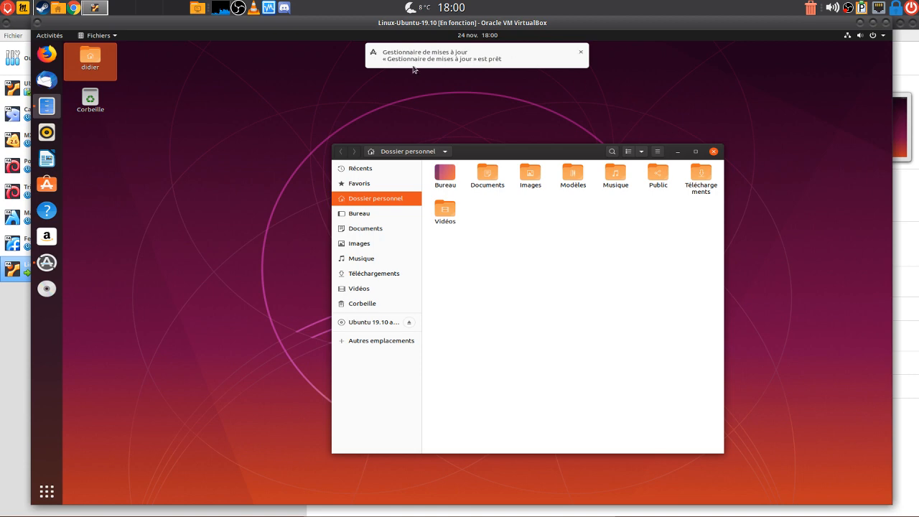
# Close the file manager, look over the pending update details, and start installing the updates
pyautogui.click(411, 61)
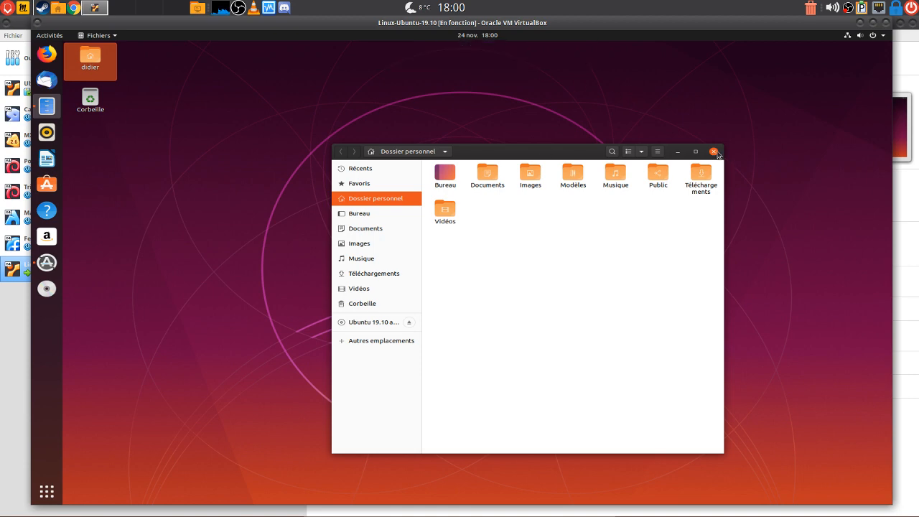
pyautogui.click(713, 151)
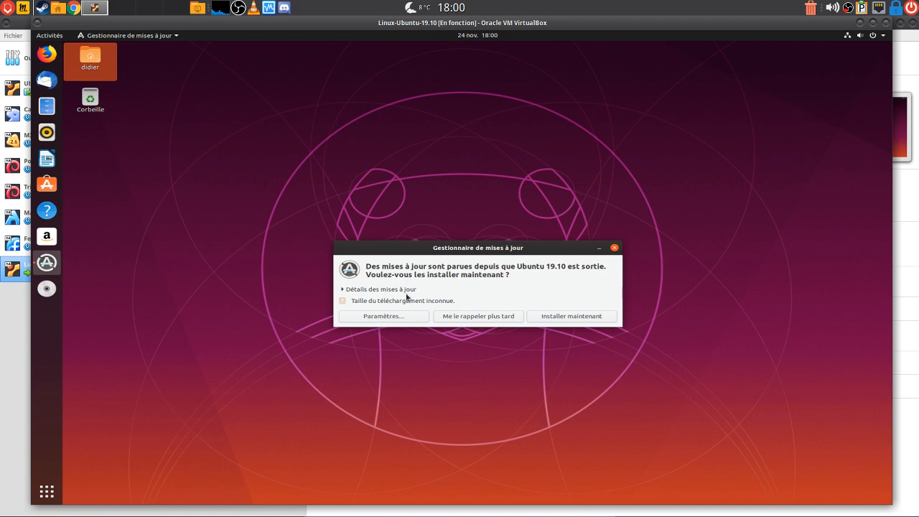
pyautogui.click(343, 291)
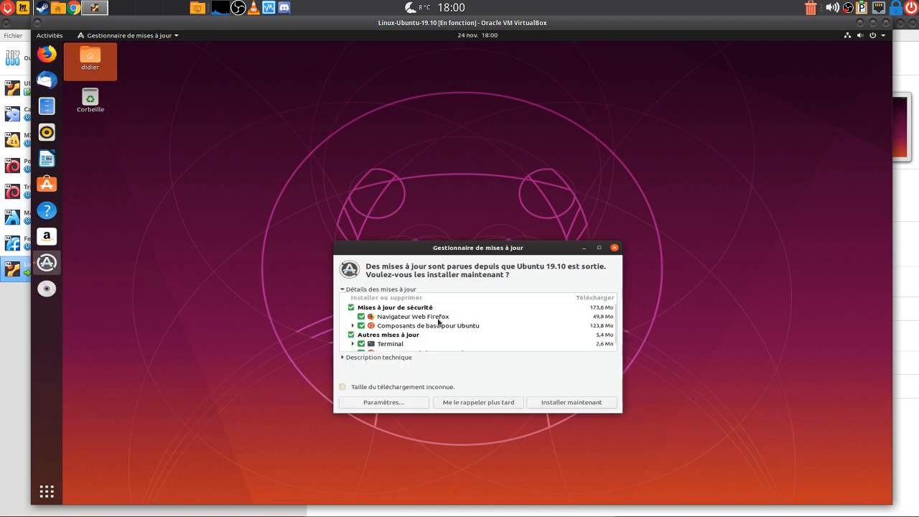
pyautogui.scroll(-1, 510, 322)
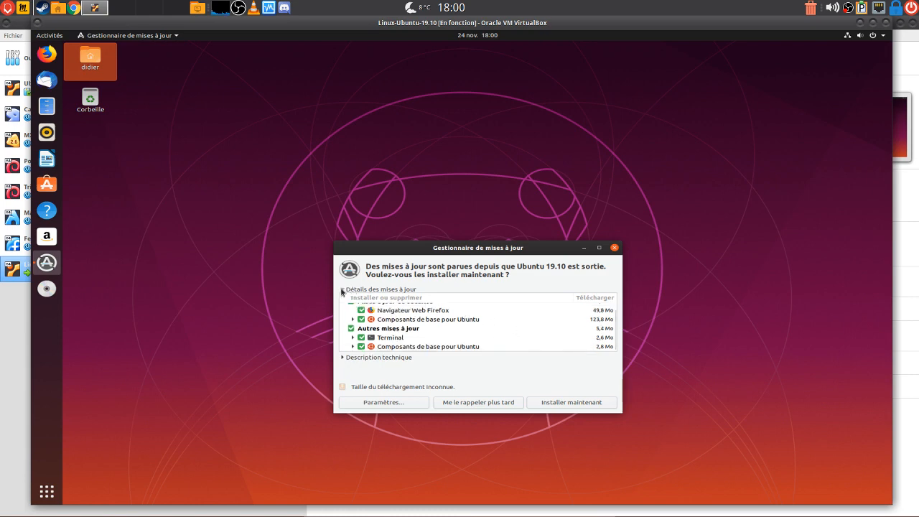
pyautogui.click(340, 289)
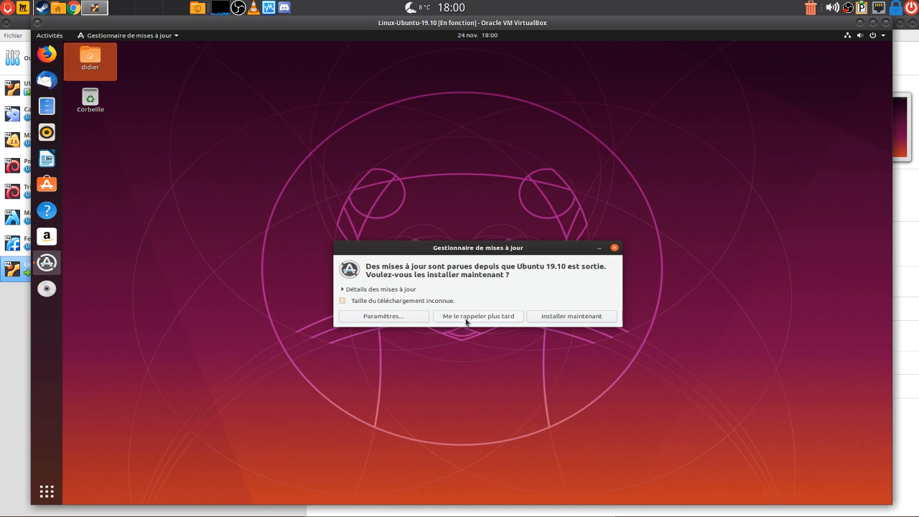
pyautogui.click(585, 318)
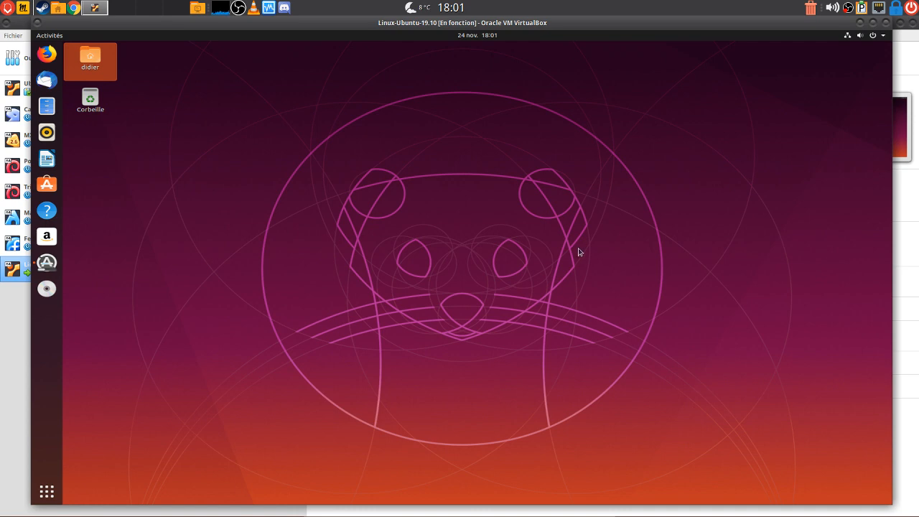
# Confirm the update install, expand per-package progress details, and drag the VM window right
pyautogui.click(47, 268)
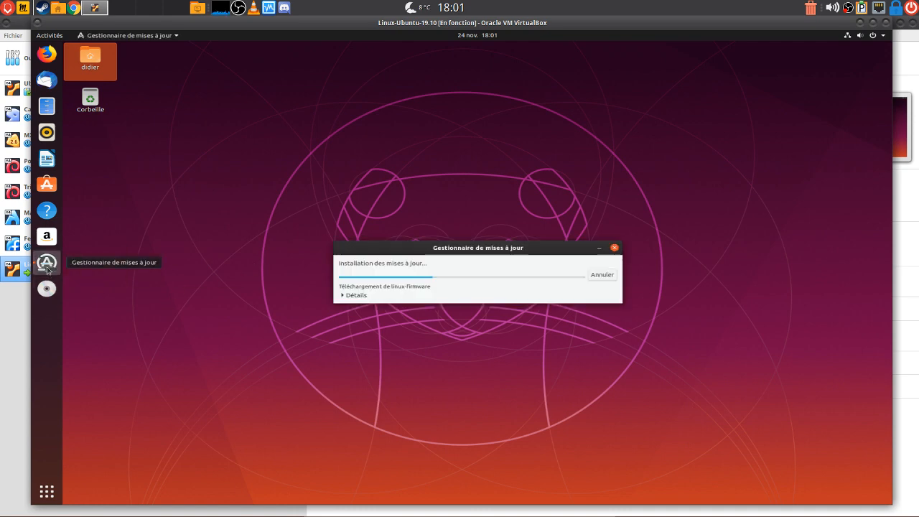
pyautogui.click(343, 297)
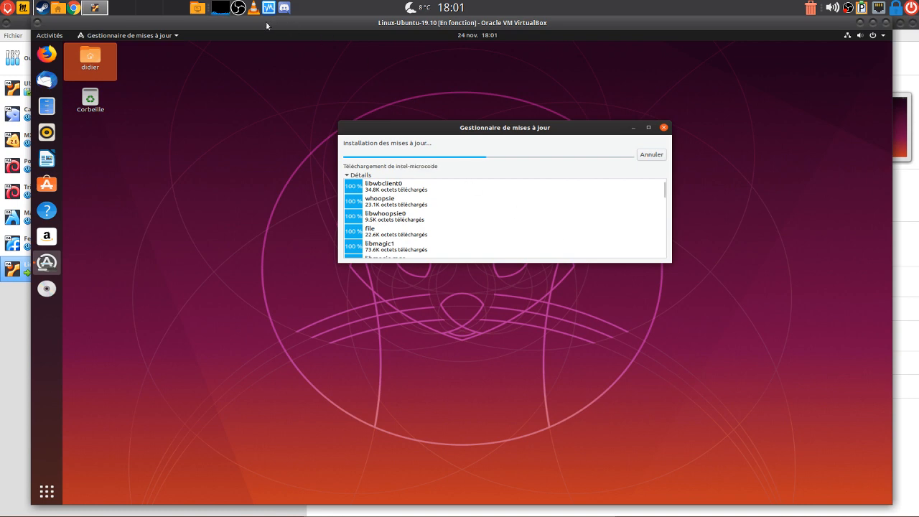
pyautogui.moveTo(266, 21); pyautogui.dragTo(337, 33)
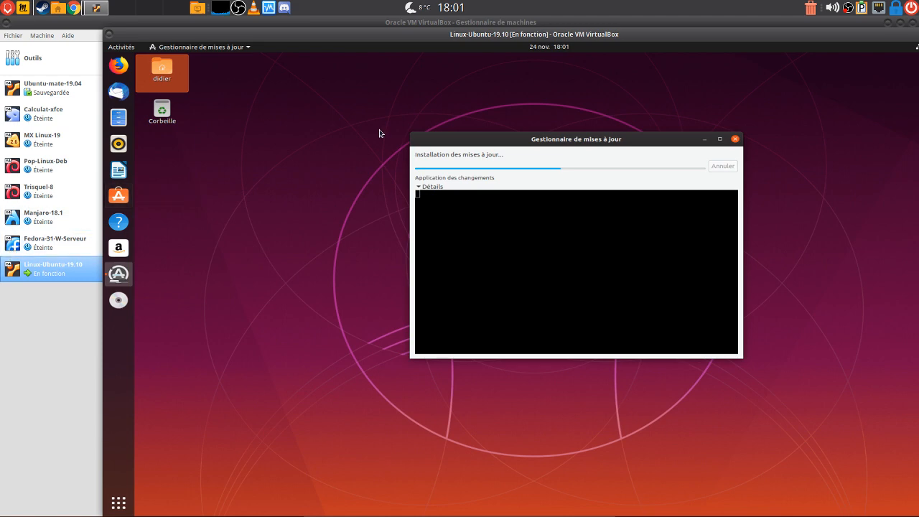
# Move the VM window back left and collapse the installation details while updates finish
pyautogui.moveTo(661, 34); pyautogui.dragTo(564, 33)
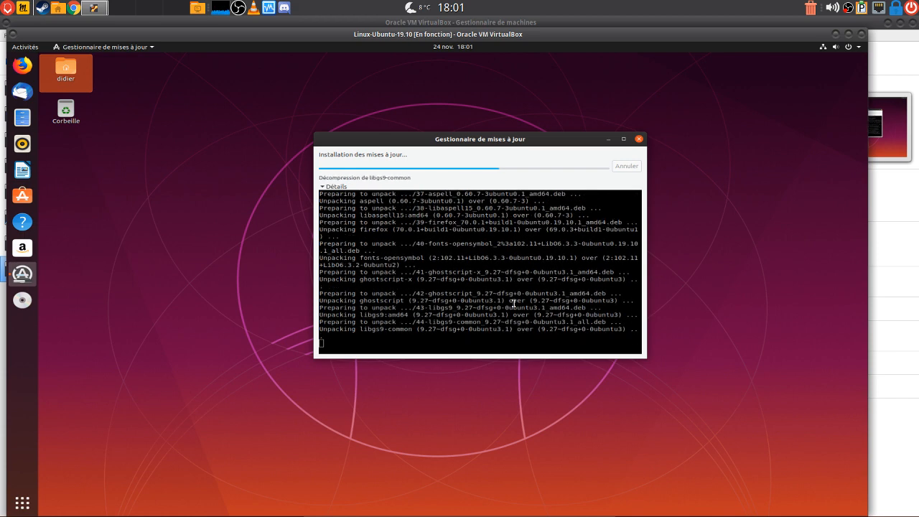
pyautogui.click(335, 186)
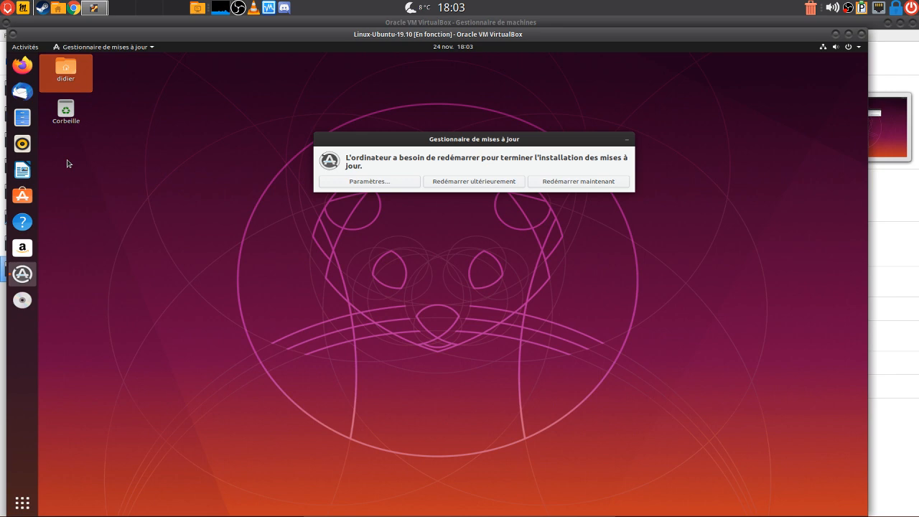
# Postpone the restart with 'Redémarrer ultérieurement' and maximize the Ubuntu VM window
pyautogui.click(465, 182)
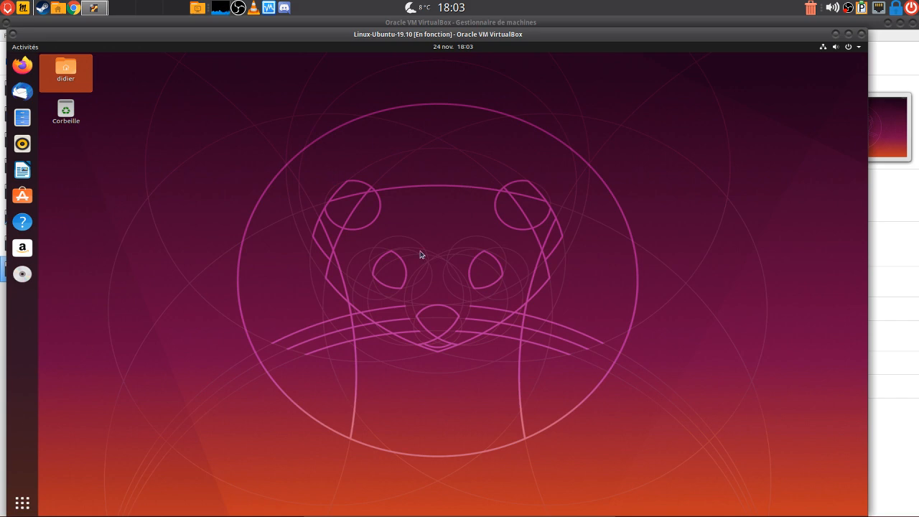
pyautogui.doubleClick(531, 34)
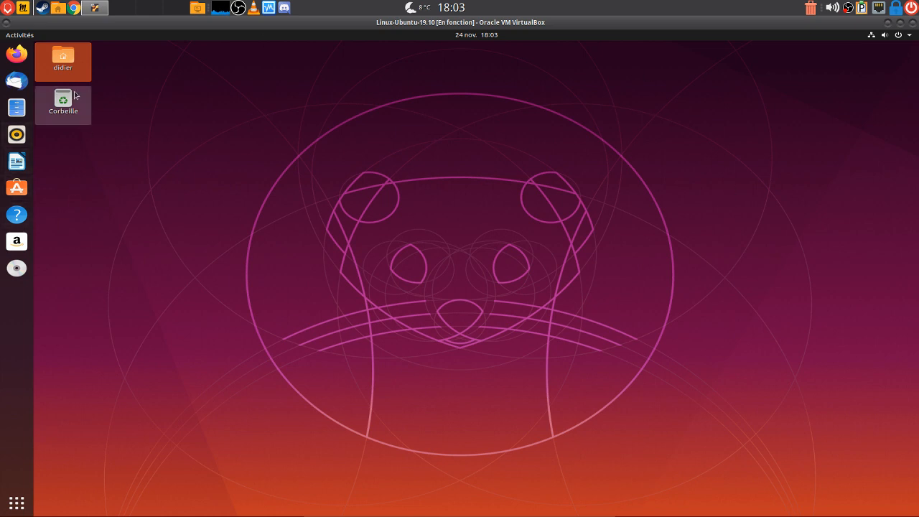
# Open the 'Getting started with GNOME' page in Ubuntu Help, then minimize VirtualBox to the host desktop
pyautogui.click(19, 218)
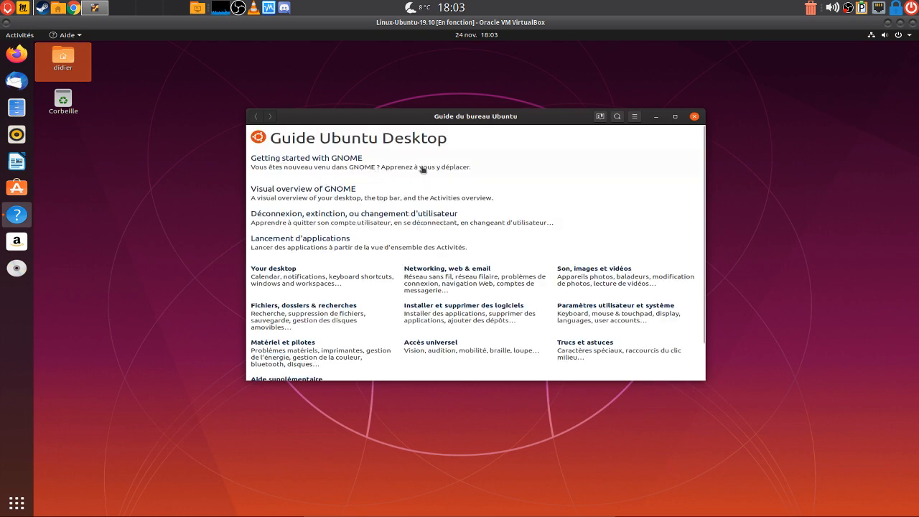
pyautogui.click(308, 164)
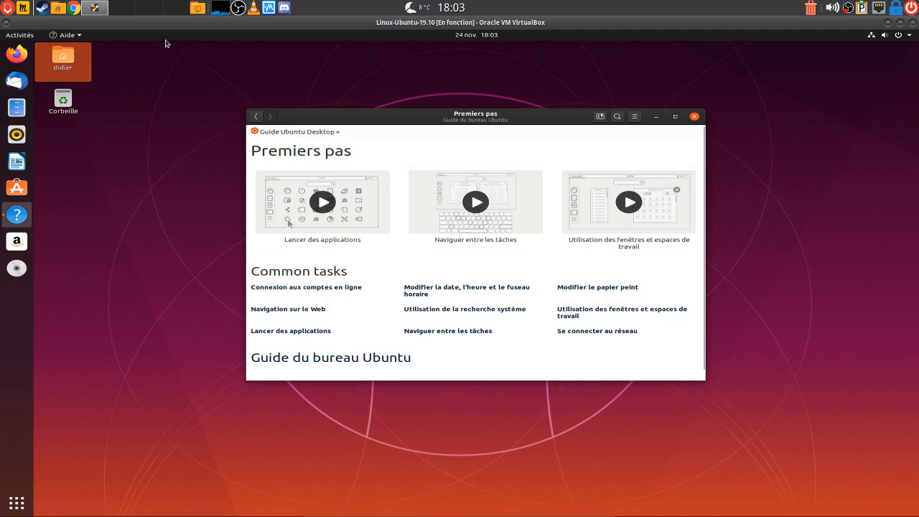
pyautogui.click(149, 7)
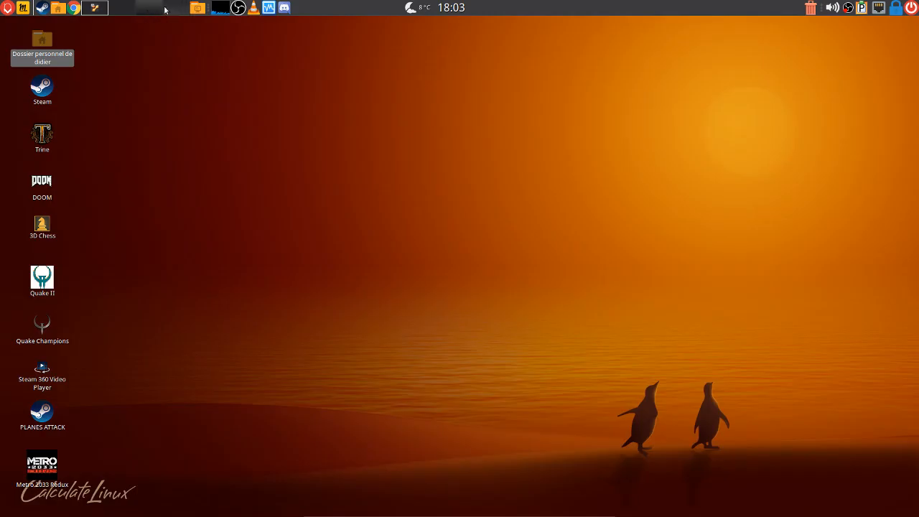
# Toggle the Ubuntu VM window off to reveal the Calculate Linux host desktop
pyautogui.click(94, 8)
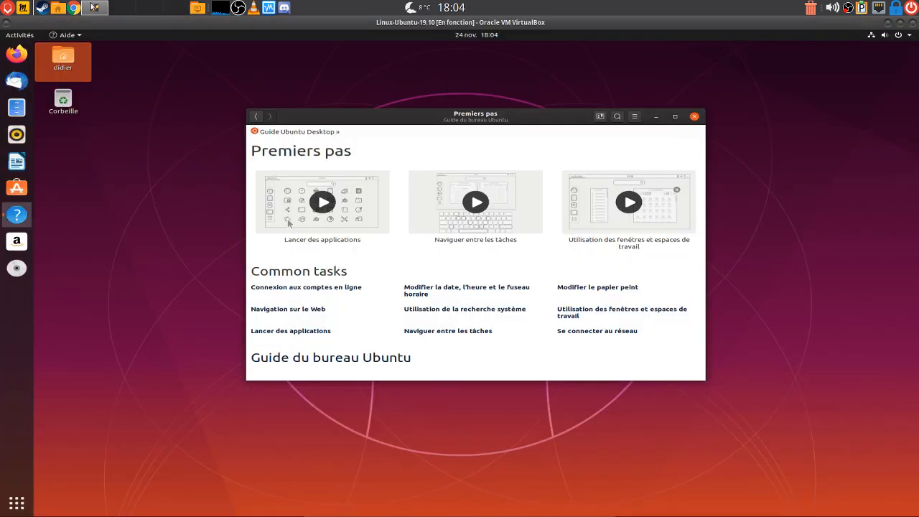
pyautogui.click(135, 12)
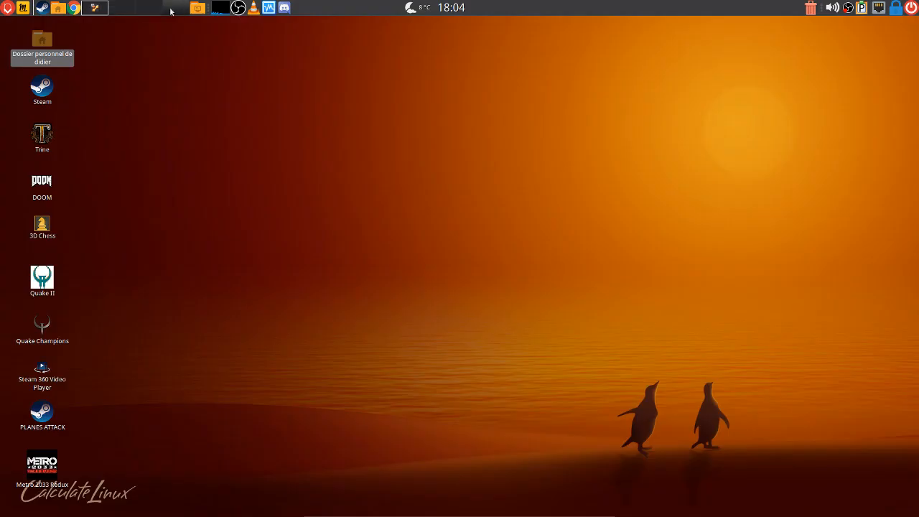
pyautogui.click(97, 9)
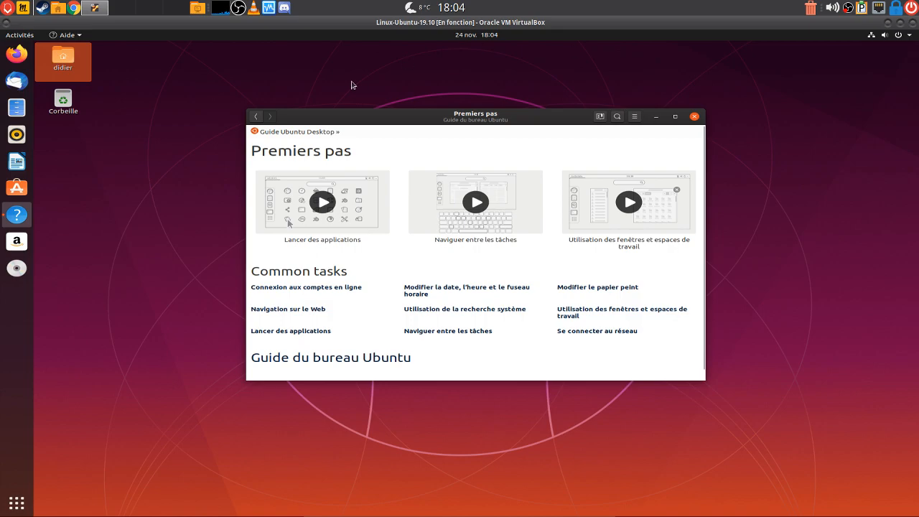
pyautogui.click(135, 12)
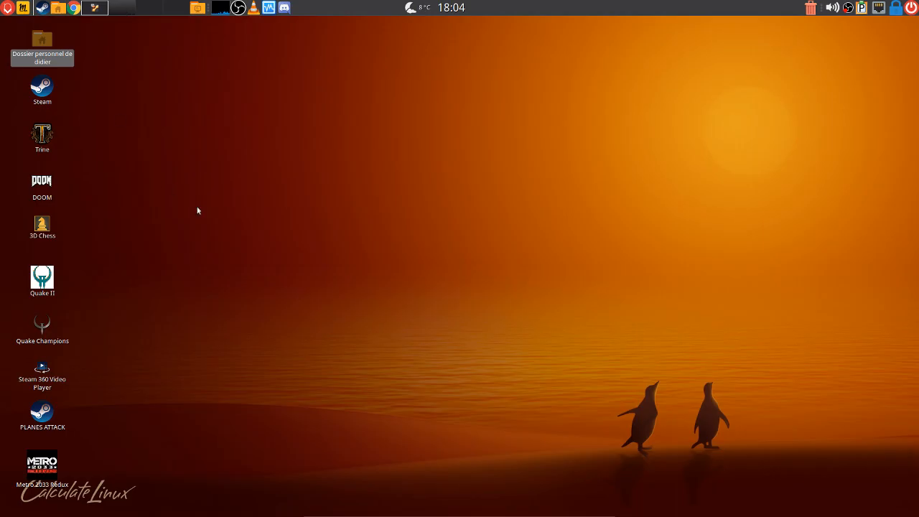
pyautogui.click(175, 173)
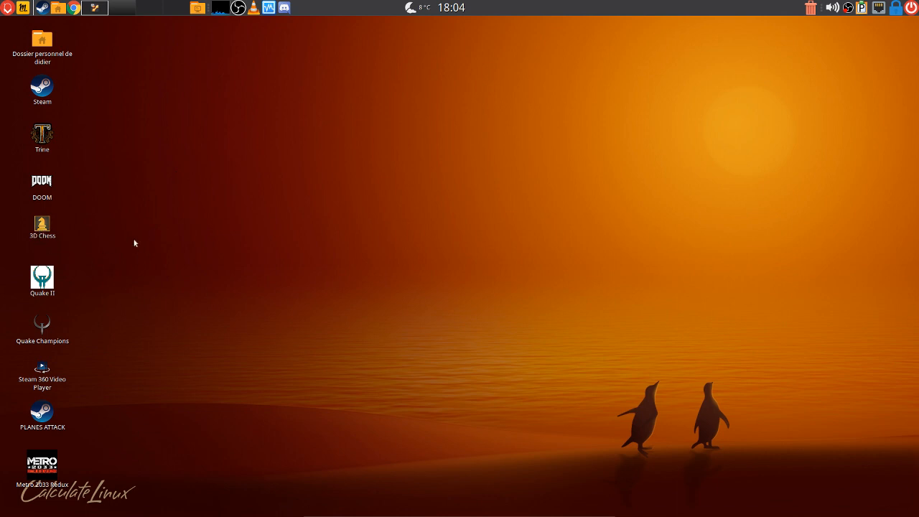
# Launch Frozen-Bubble from the Jeux applications menu and drag its window toward the screen centre
pyautogui.click(7, 7)
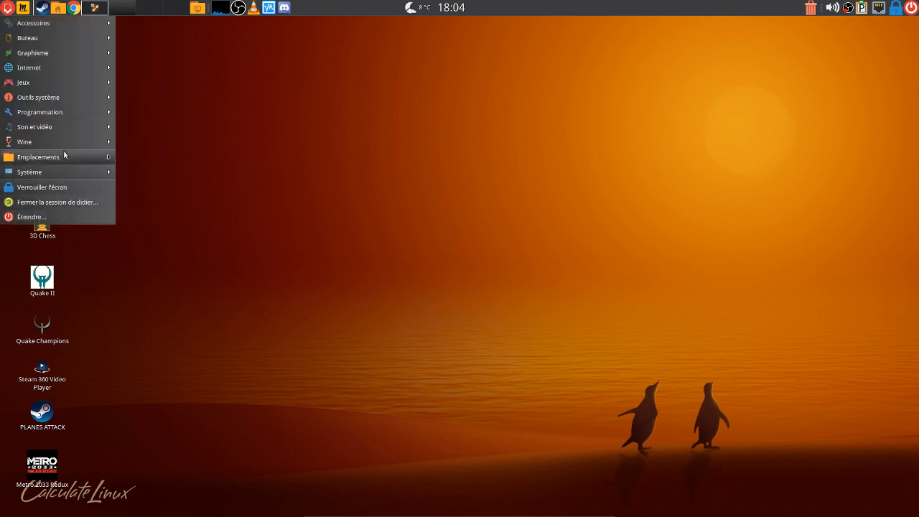
pyautogui.moveTo(69, 128)
pyautogui.moveTo(63, 84)
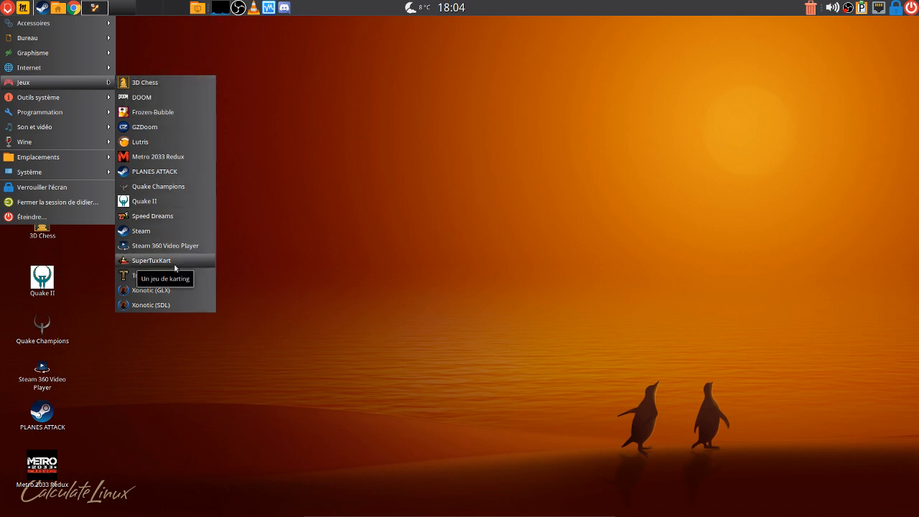
pyautogui.click(160, 112)
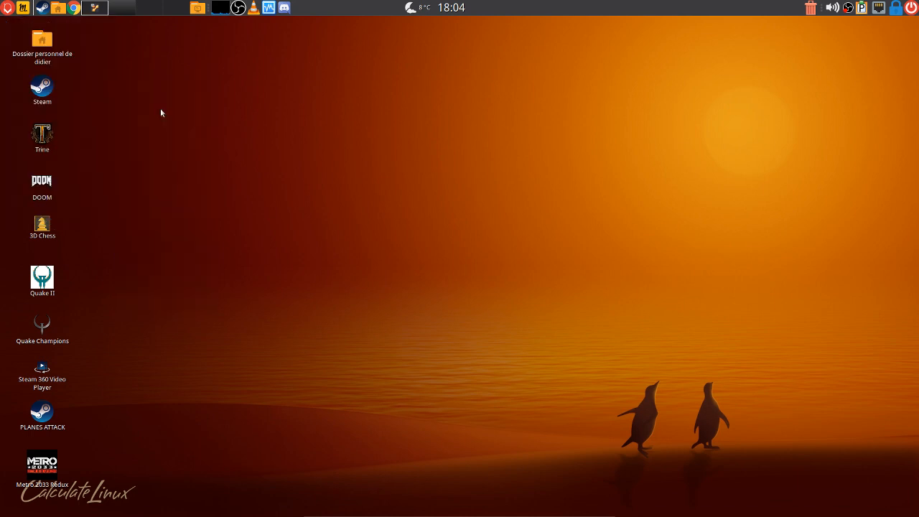
pyautogui.moveTo(248, 25); pyautogui.dragTo(482, 127)
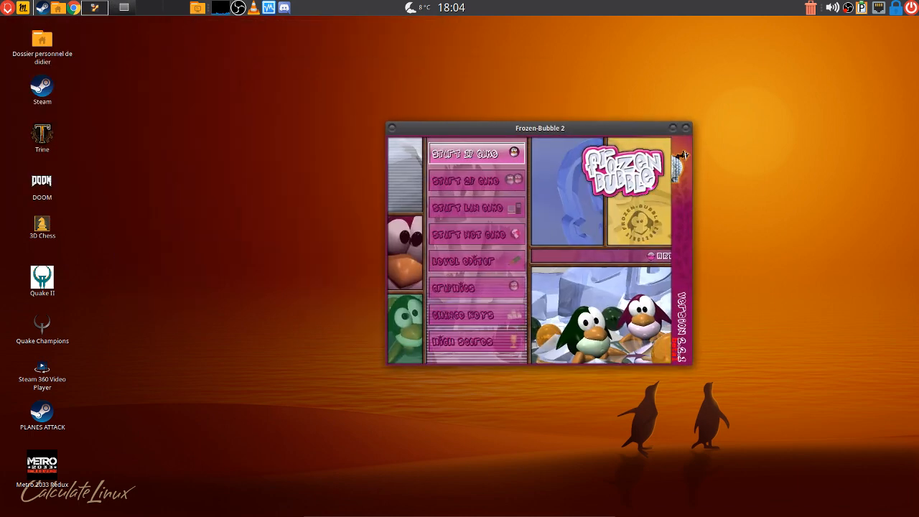
# Start a one-player Frozen-Bubble game and fire two bubbles upward
pyautogui.press('Return')
pyautogui.press('Return')
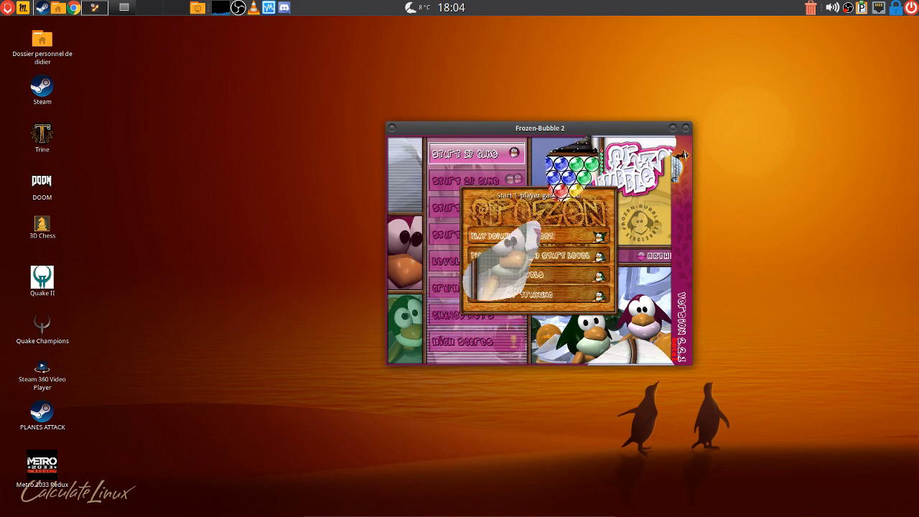
pyautogui.press('Up')
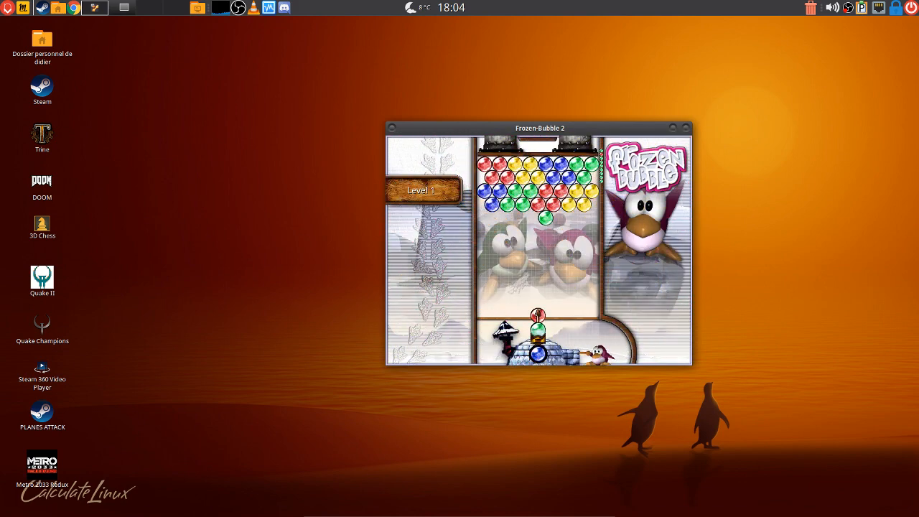
pyautogui.press('Up')
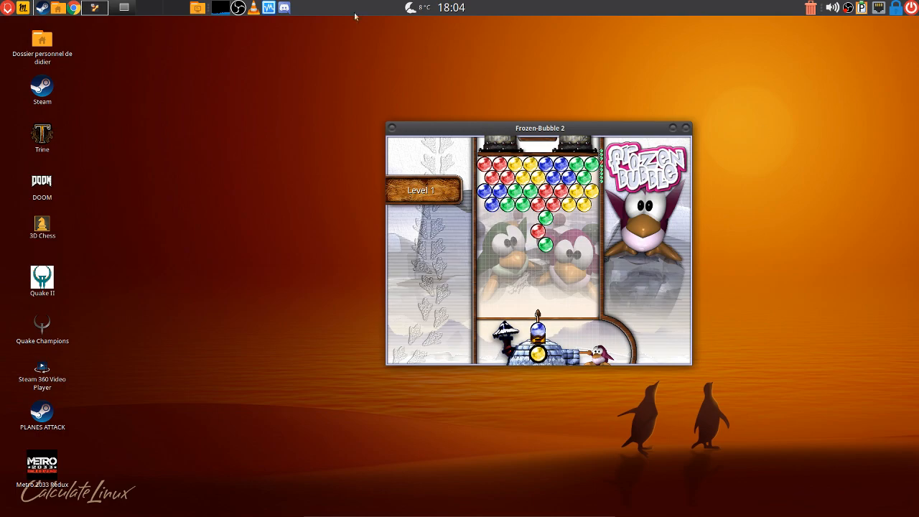
# Switch between workspaces, close Frozen-Bubble 2, and bring the Ubuntu VM window to the front
pyautogui.click(98, 10)
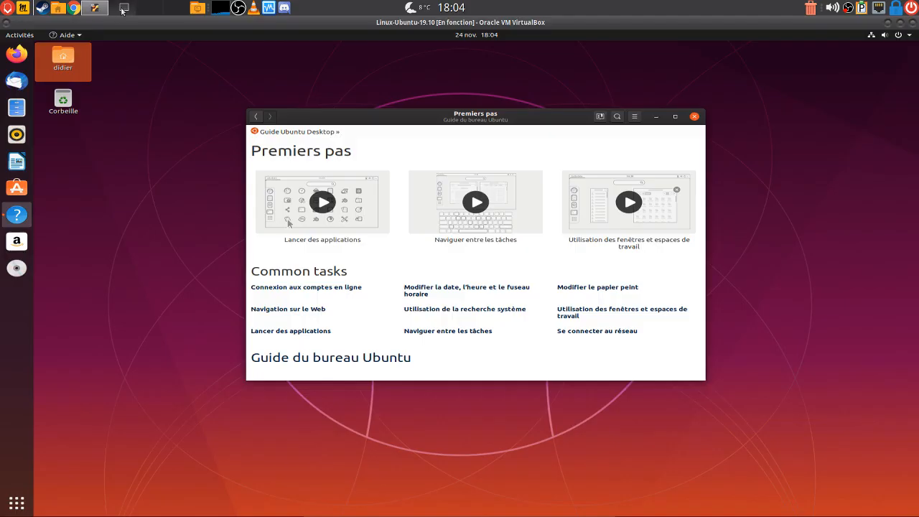
pyautogui.click(122, 10)
pyautogui.click(92, 8)
pyautogui.click(149, 9)
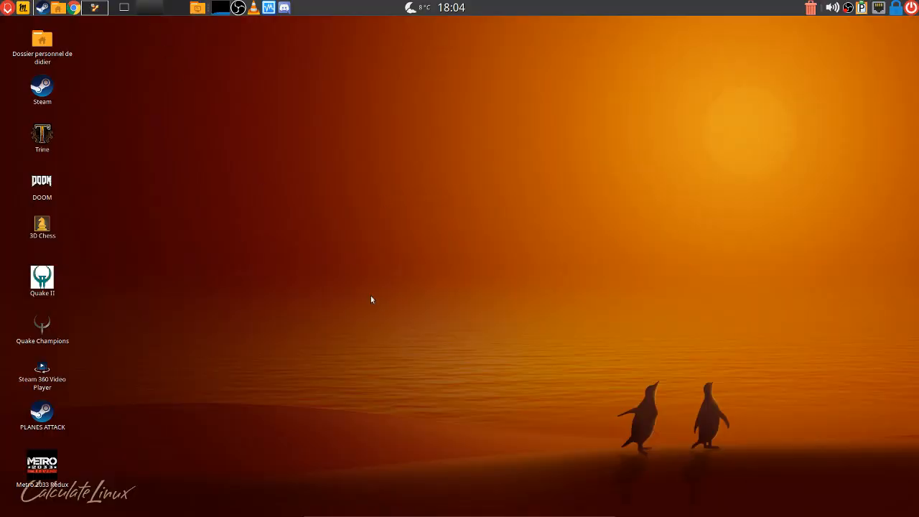
pyautogui.click(126, 10)
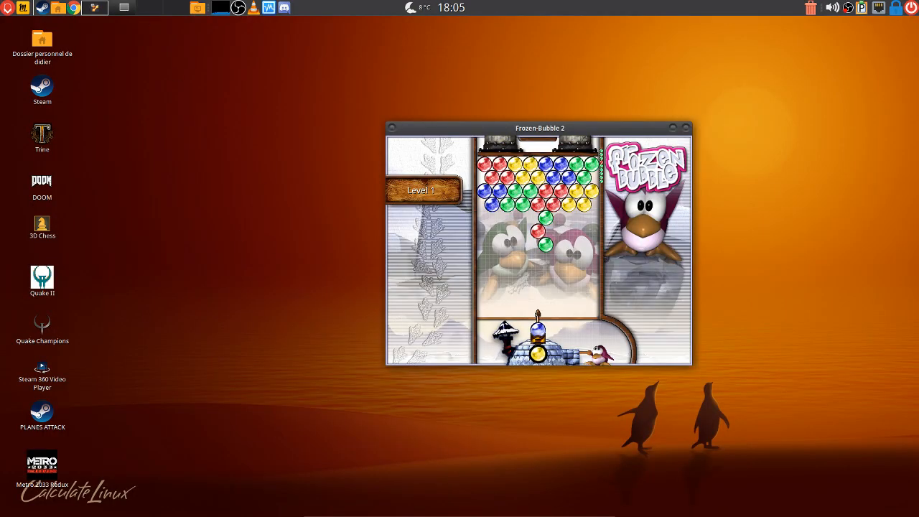
pyautogui.click(686, 128)
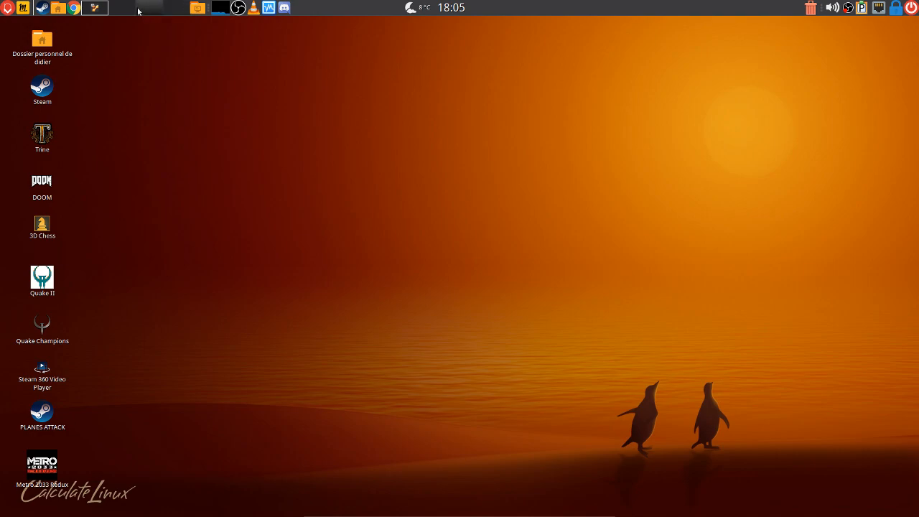
pyautogui.click(95, 10)
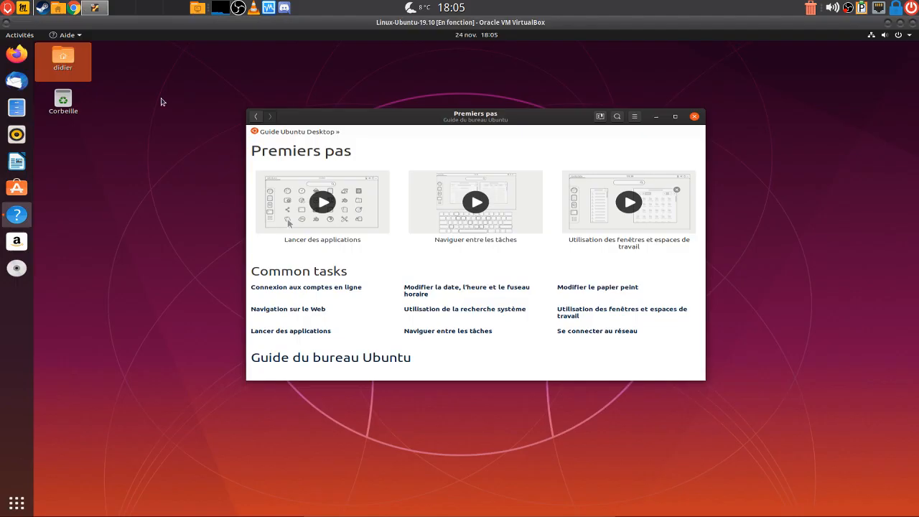
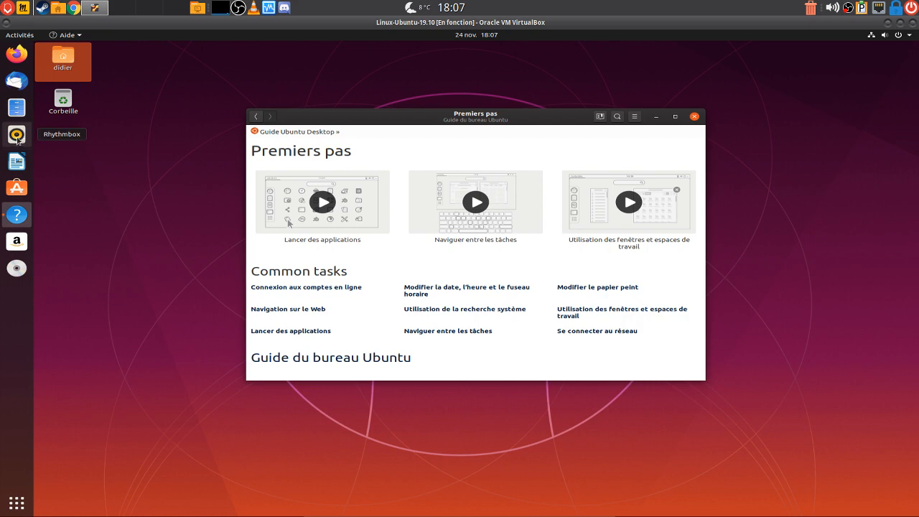
# Launch the Rhythmbox music player, move its window centre-right, then close it
pyautogui.click(18, 138)
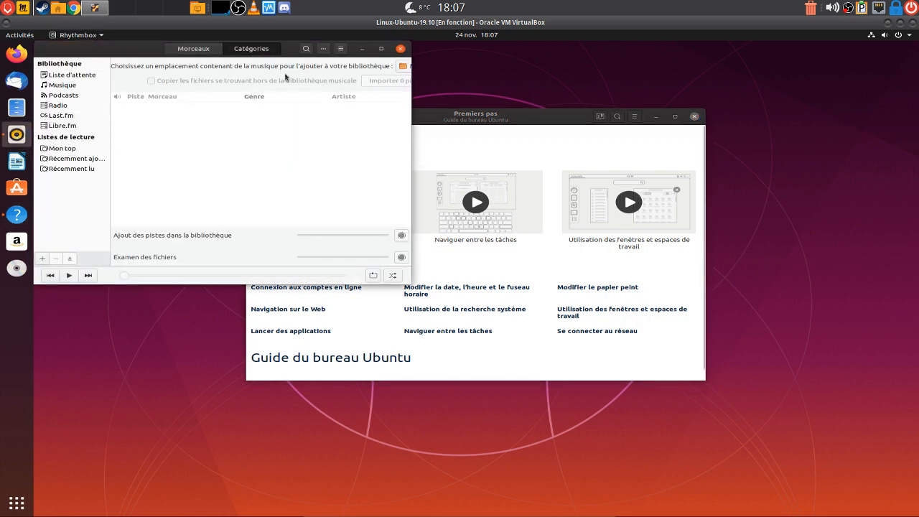
pyautogui.moveTo(136, 49); pyautogui.dragTo(476, 83)
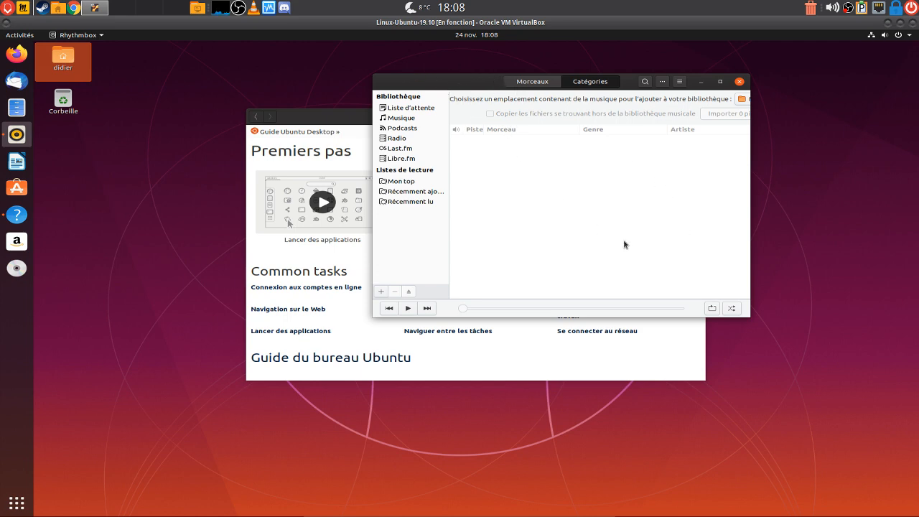
pyautogui.click(739, 81)
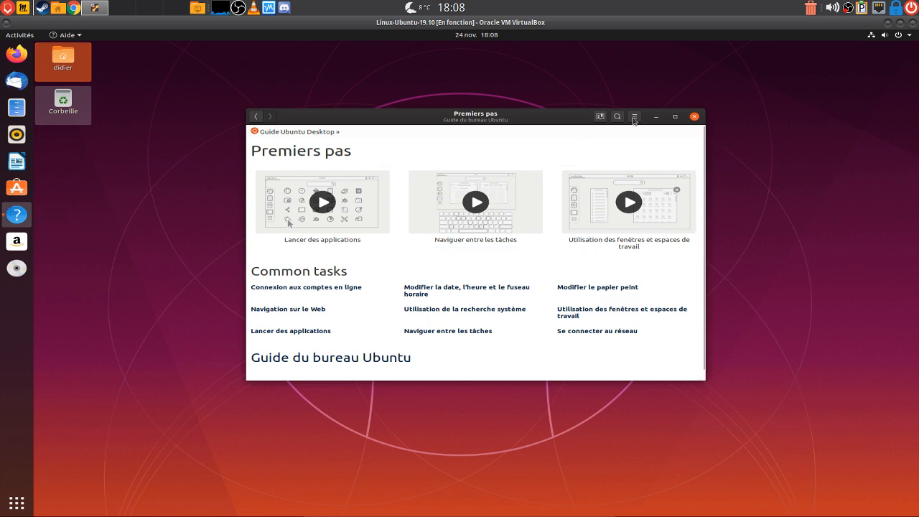
# Close the Premiers pas help window and shut down the Ubuntu guest with Éteindre
pyautogui.click(695, 116)
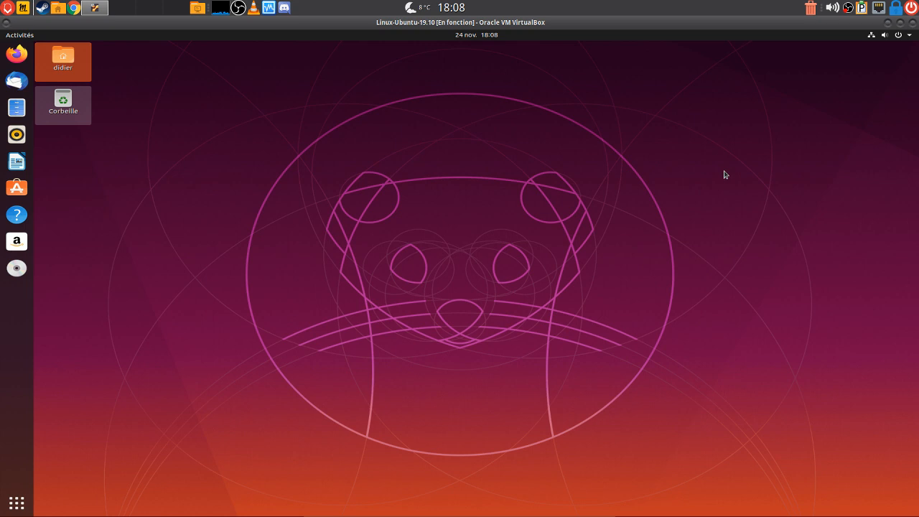
pyautogui.click(668, 115)
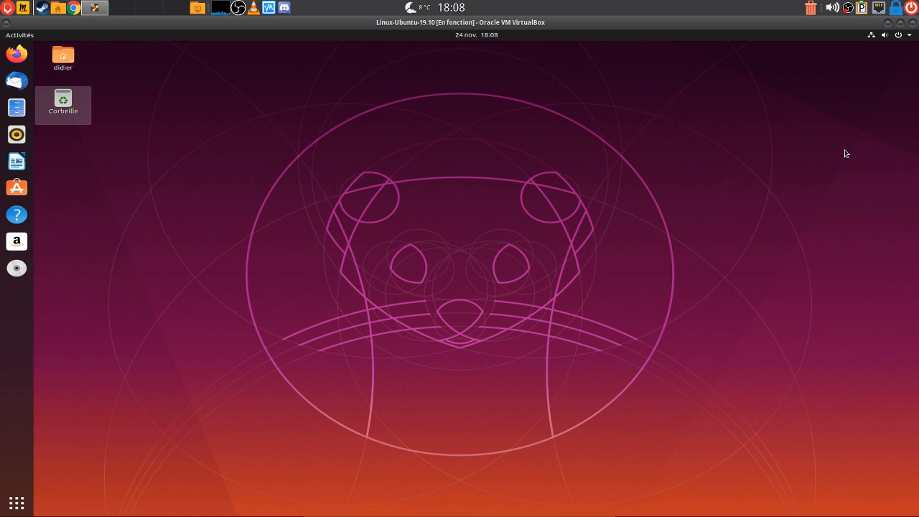
pyautogui.click(909, 35)
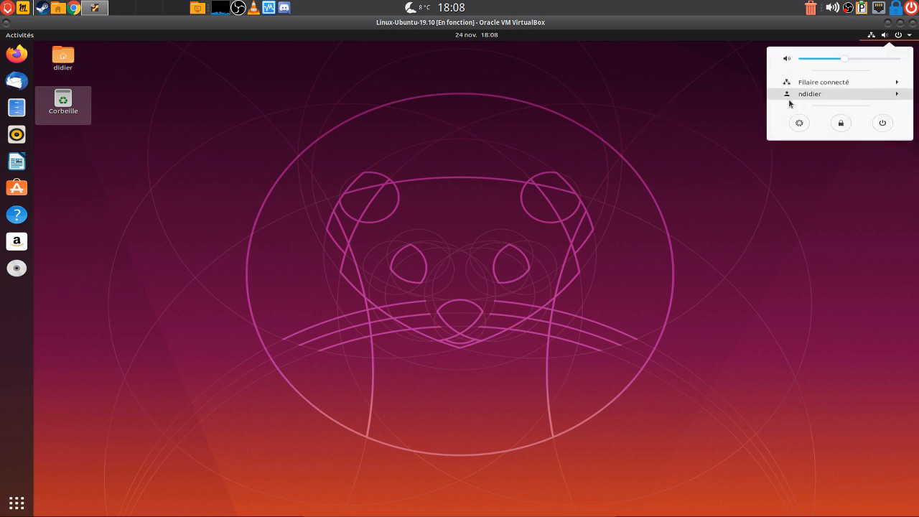
pyautogui.click(882, 123)
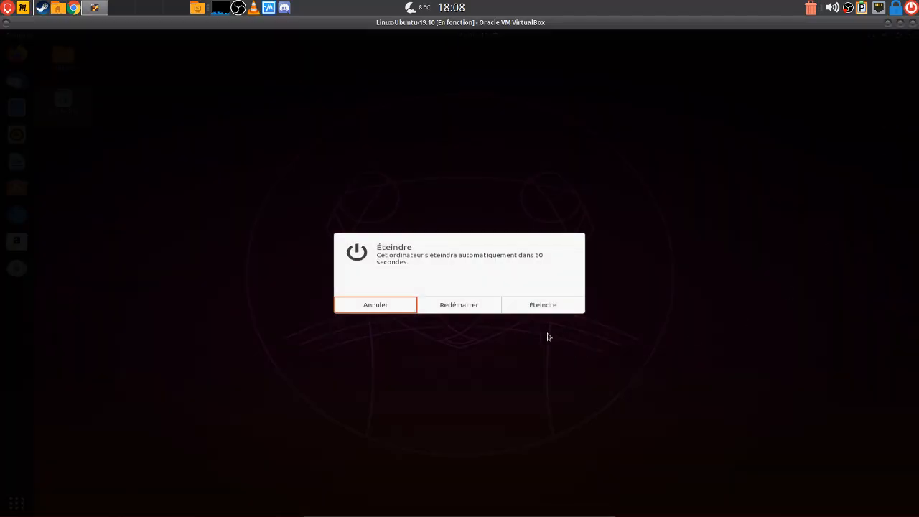
pyautogui.click(561, 305)
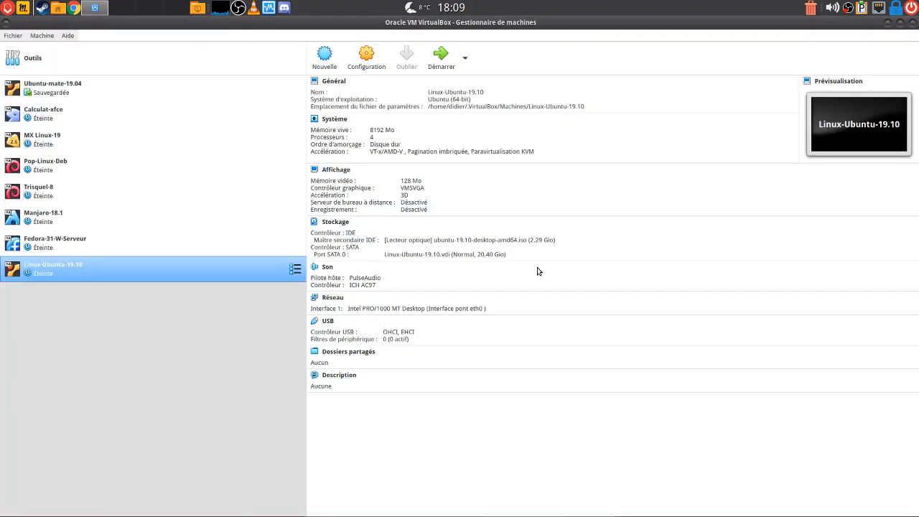
# Start Manjaro-18.1 in full-screen and dismiss the keyboard-capture and mouse-integration notices
pyautogui.click(51, 221)
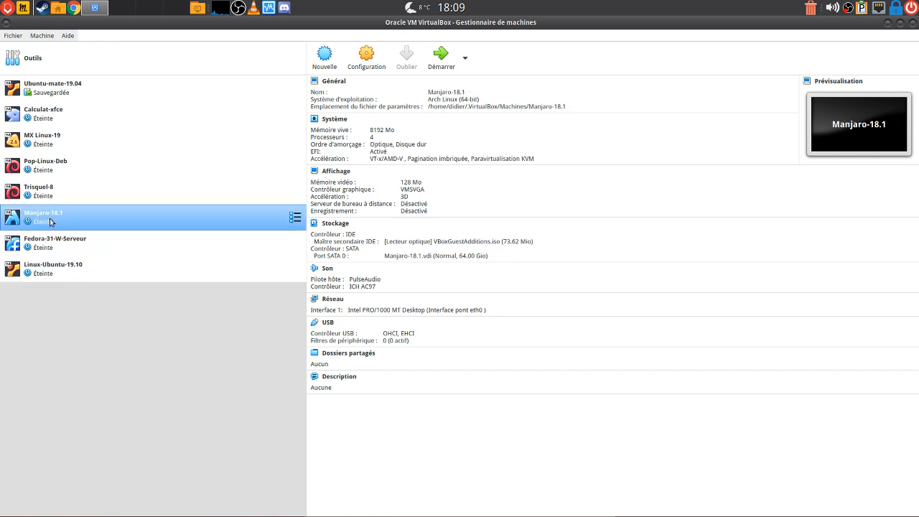
pyautogui.click(445, 63)
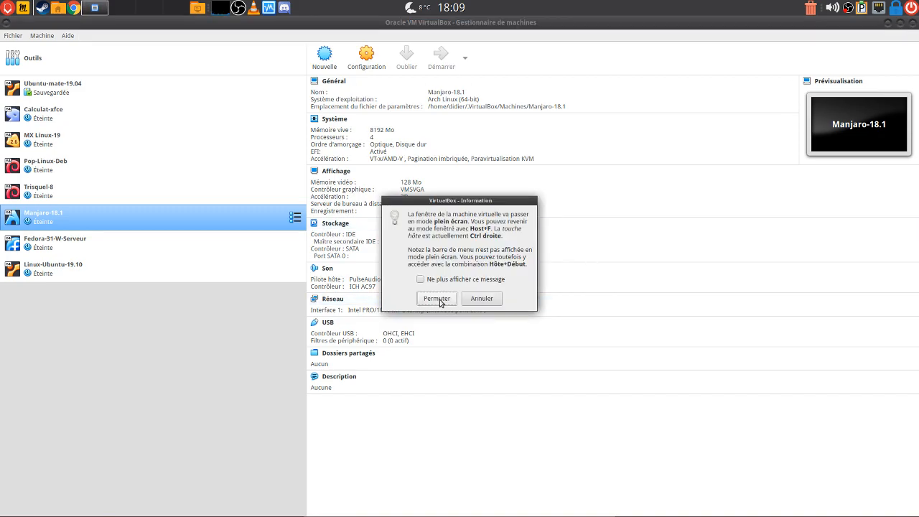
pyautogui.click(436, 298)
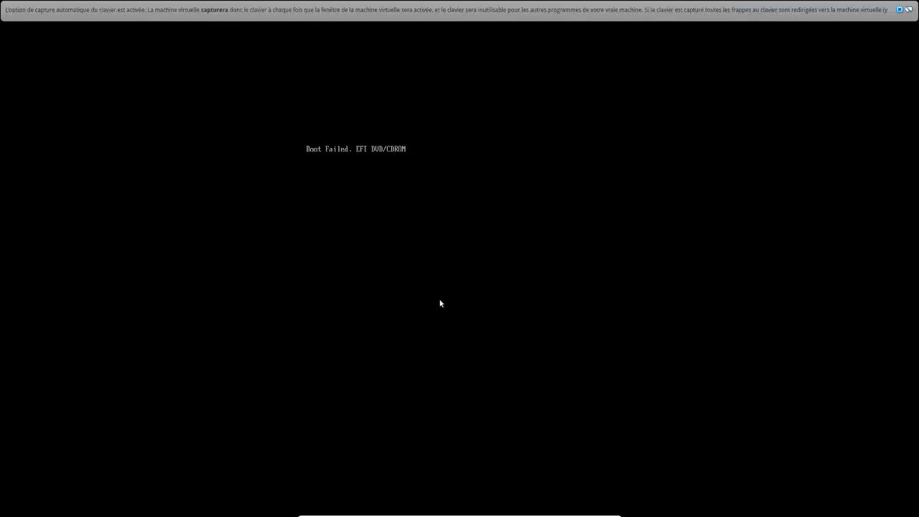
pyautogui.click(900, 10)
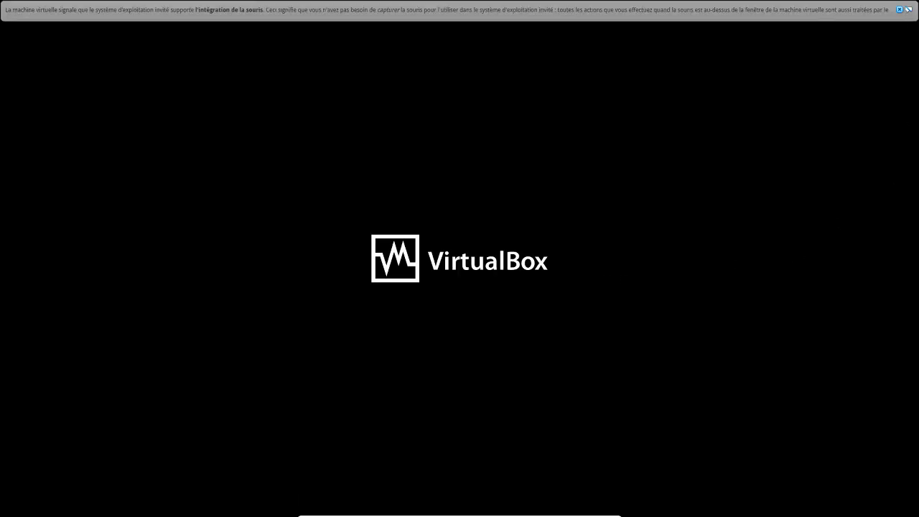
pyautogui.click(900, 9)
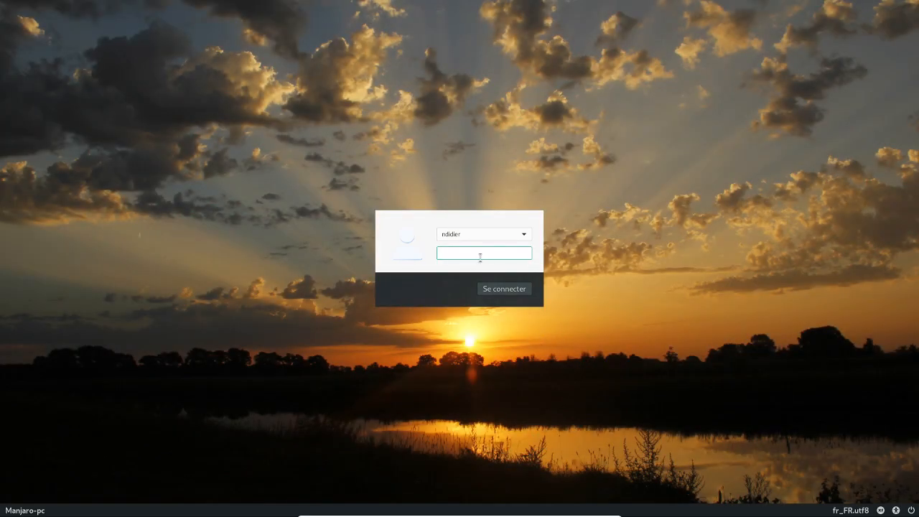
# Enter the account password to log in, resubmitting after the first rejection
pyautogui.write('•••••••')
pyautogui.press('Return')
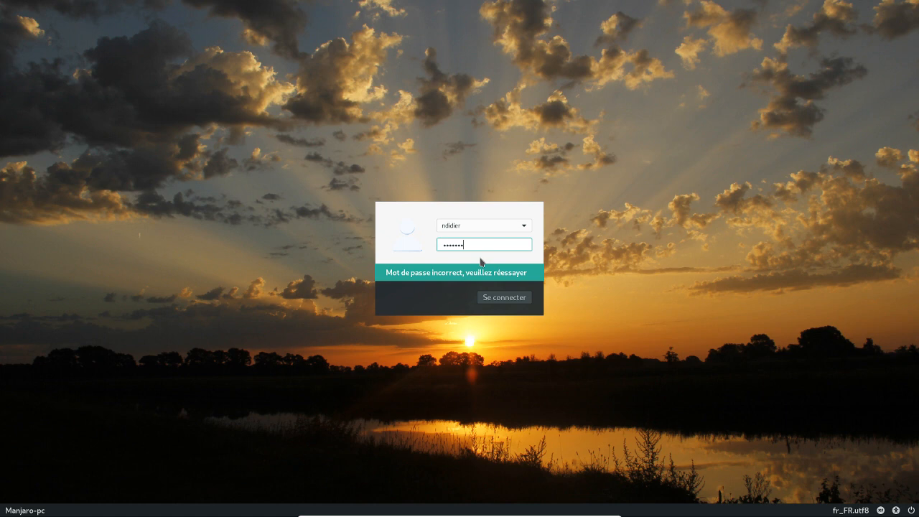
pyautogui.press('Return')
pyautogui.press('Return')
pyautogui.press('Return')
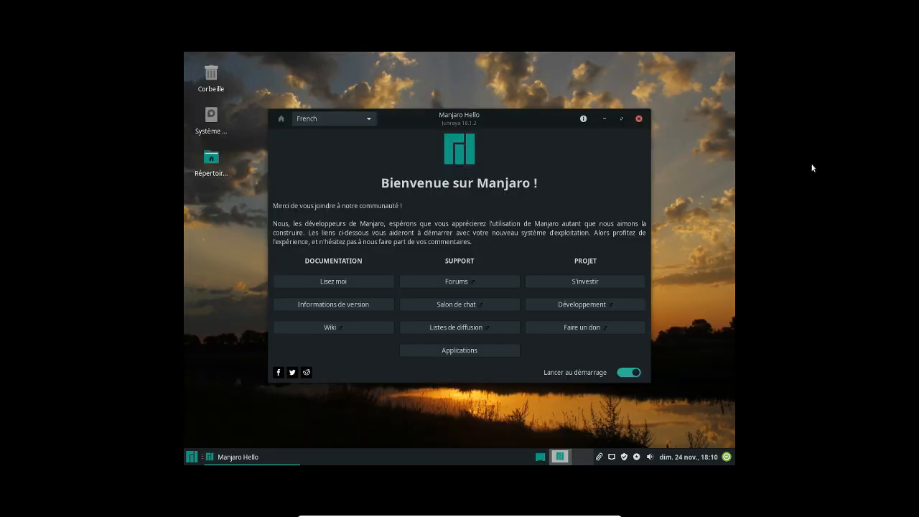
# Close Manjaro Hello and browse the desktop settings' menu, icon and wallpaper options
pyautogui.click(638, 118)
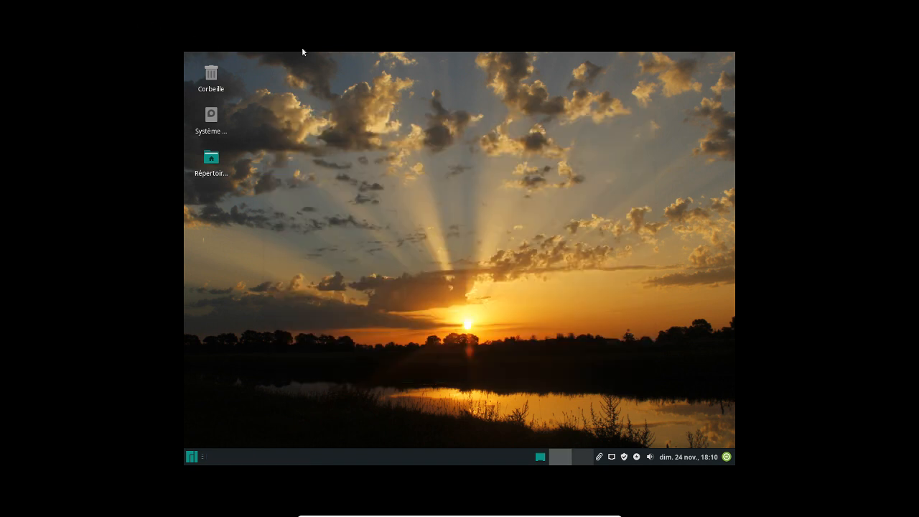
pyautogui.rightClick(435, 148)
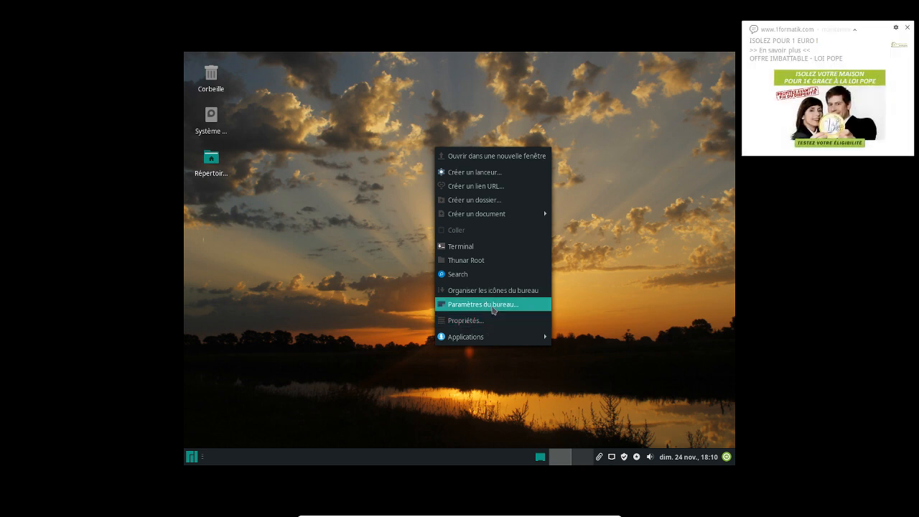
pyautogui.click(493, 308)
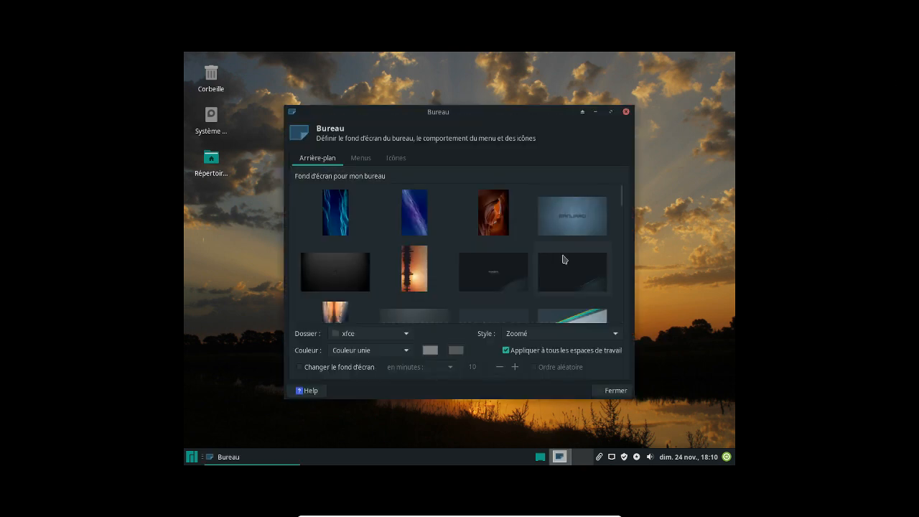
pyautogui.click(372, 166)
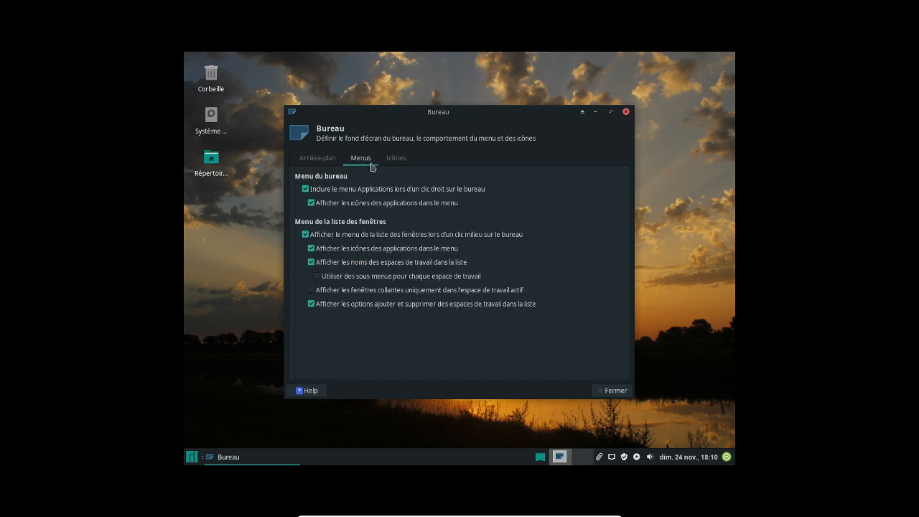
pyautogui.click(394, 165)
pyautogui.click(306, 164)
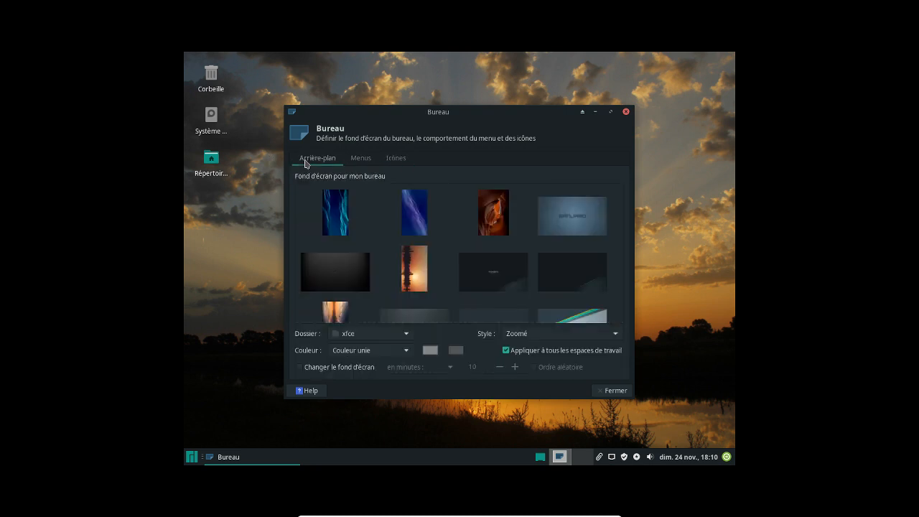
pyautogui.scroll(-3, 481, 281)
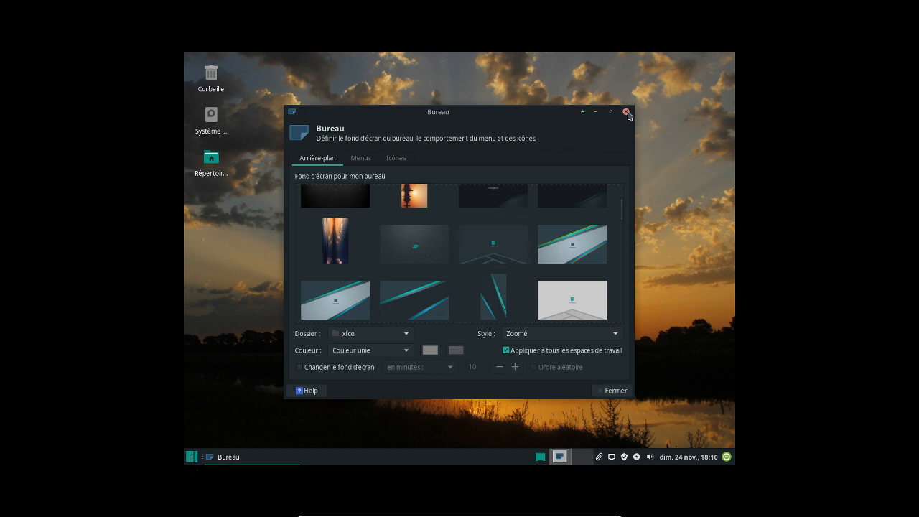
pyautogui.click(626, 113)
# View the desktop folder's properties from the desktop context menu, then close them
pyautogui.rightClick(350, 143)
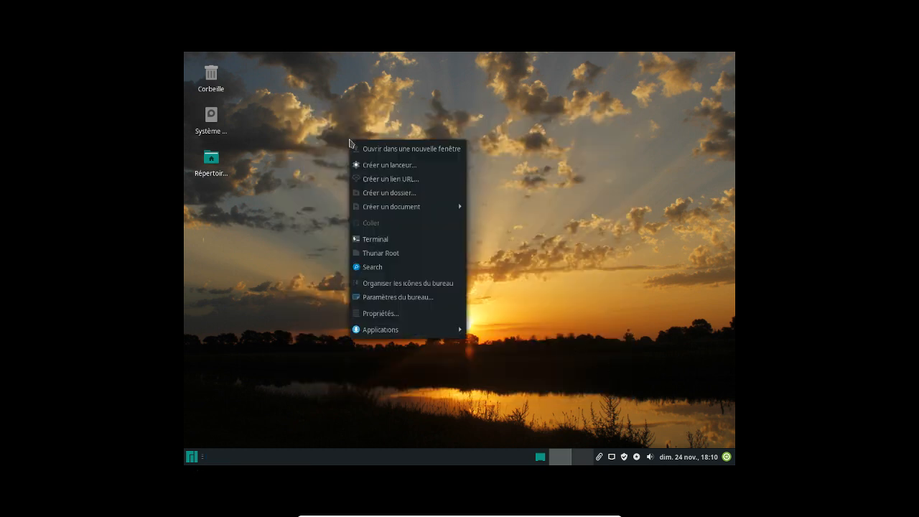
pyautogui.click(379, 314)
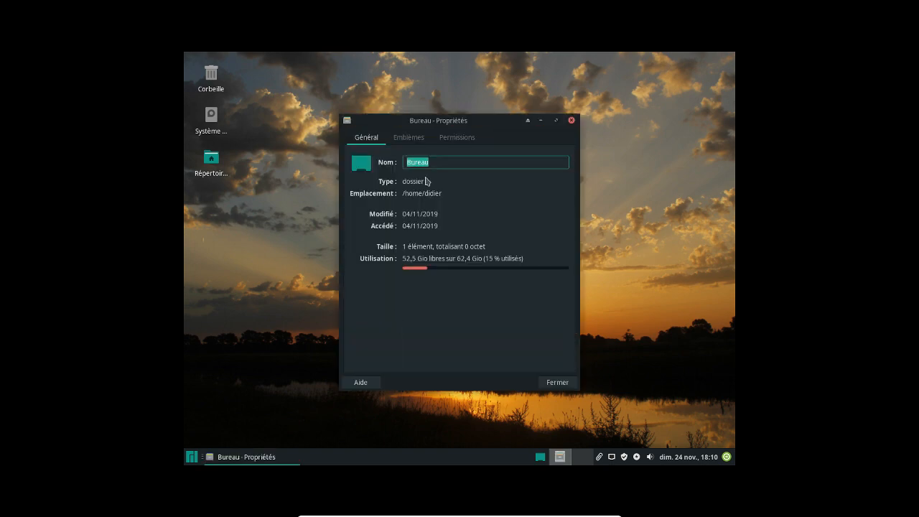
pyautogui.click(571, 120)
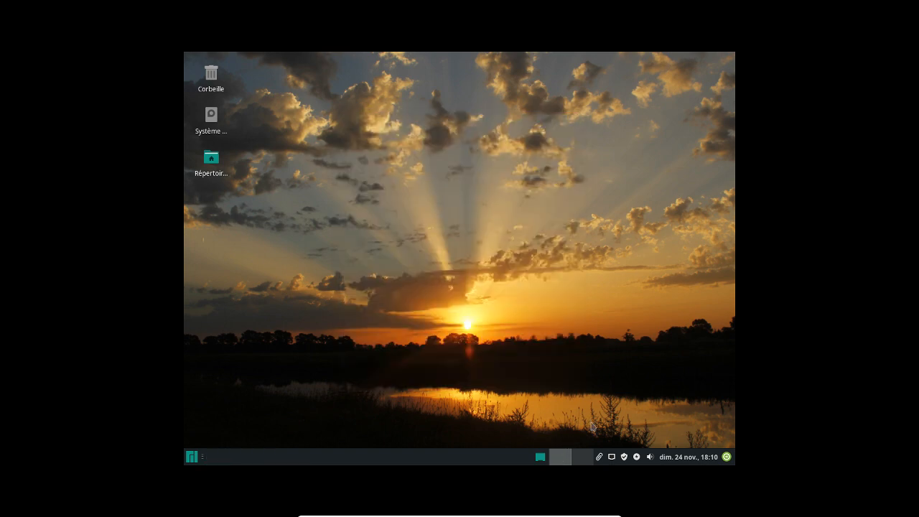
# Open the Paramètres settings manager from the applications menu and go to Affichage
pyautogui.click(193, 460)
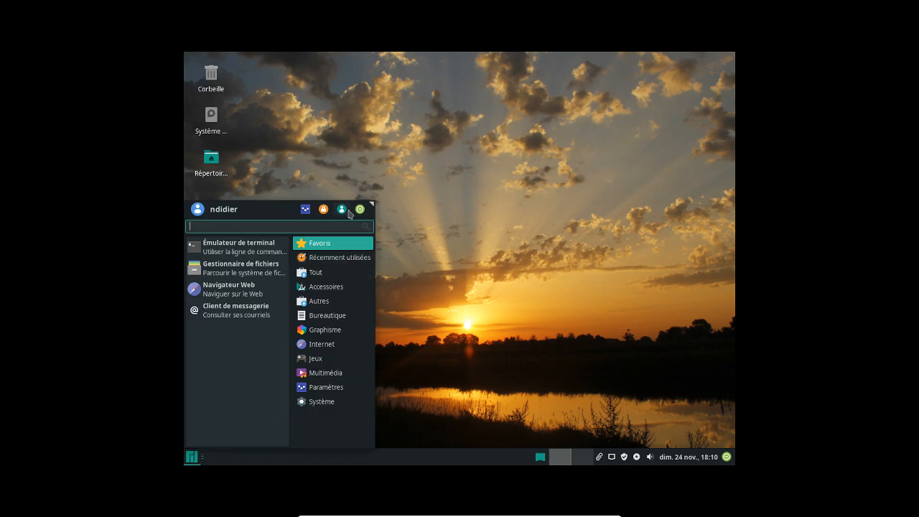
pyautogui.click(305, 210)
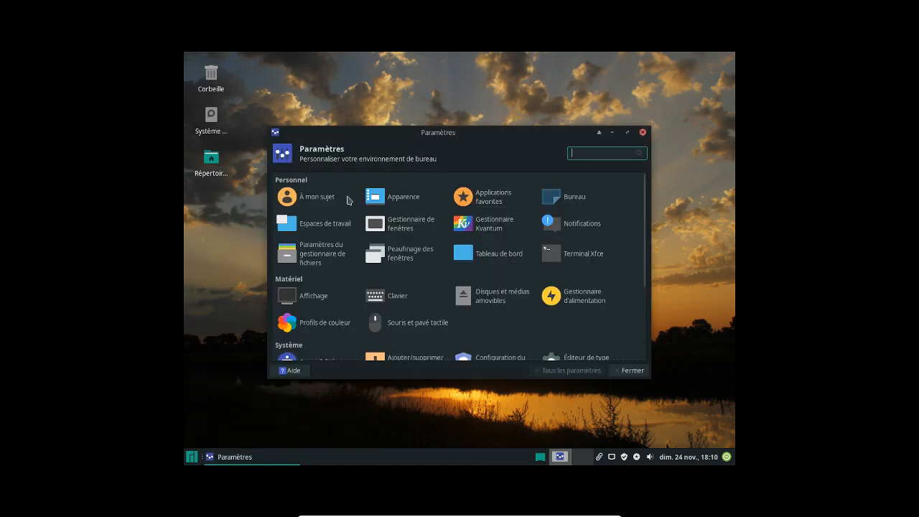
pyautogui.scroll(-2, 495, 263)
pyautogui.scroll(2, 492, 259)
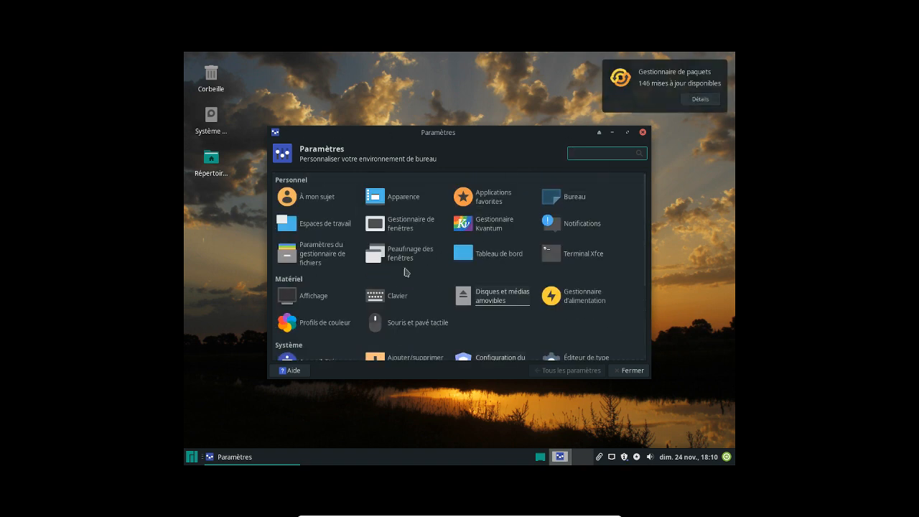
pyautogui.scroll(-5, 431, 270)
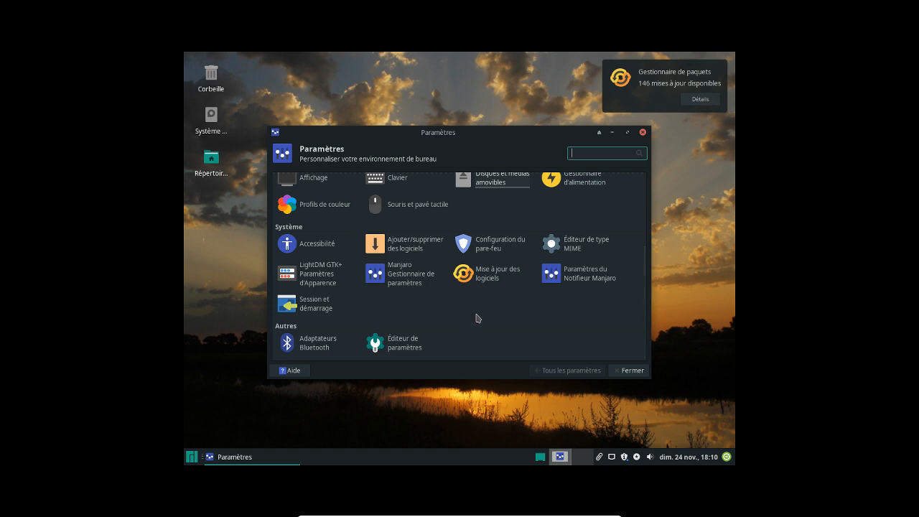
pyautogui.scroll(4, 478, 318)
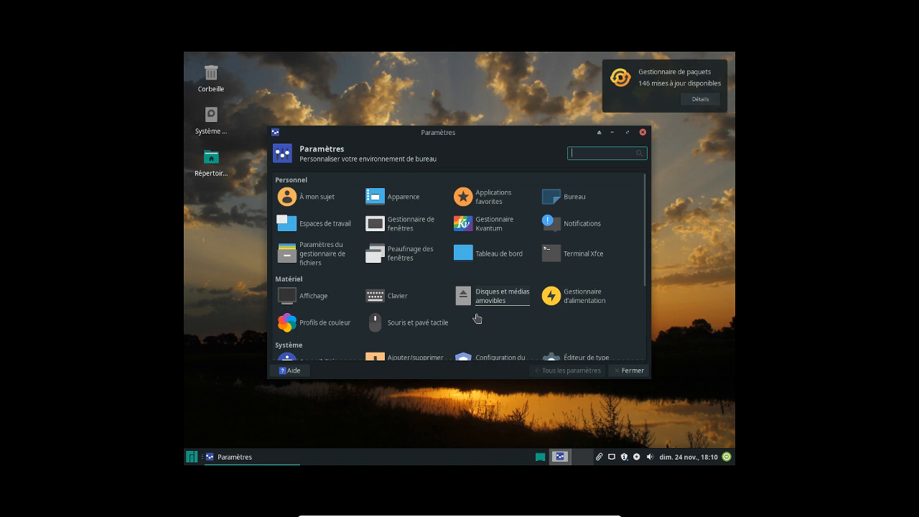
pyautogui.click(311, 301)
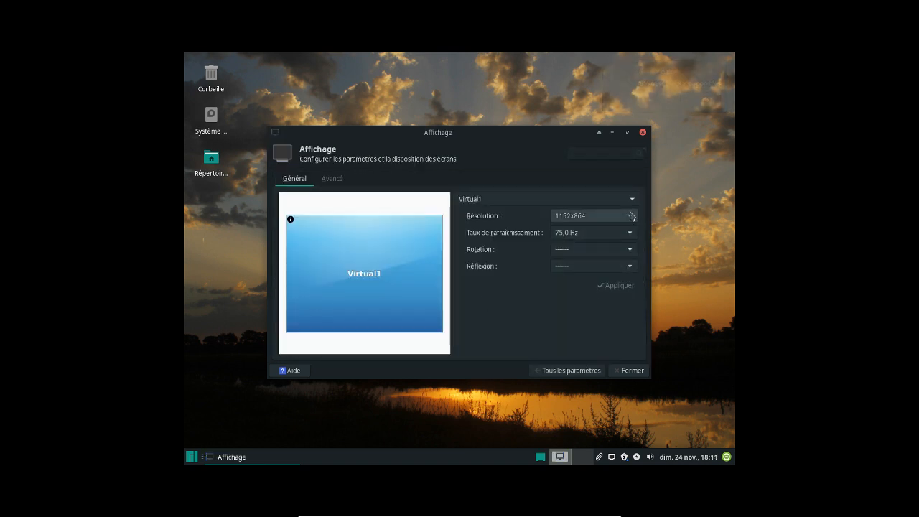
# Change the resolution from 1152x864 to 1600x1200, apply it, and close Affichage
pyautogui.click(631, 216)
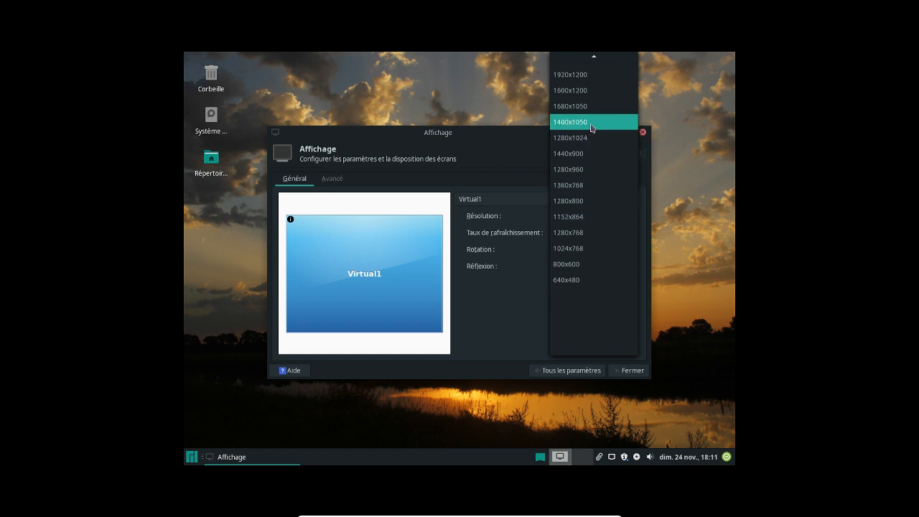
pyautogui.click(582, 91)
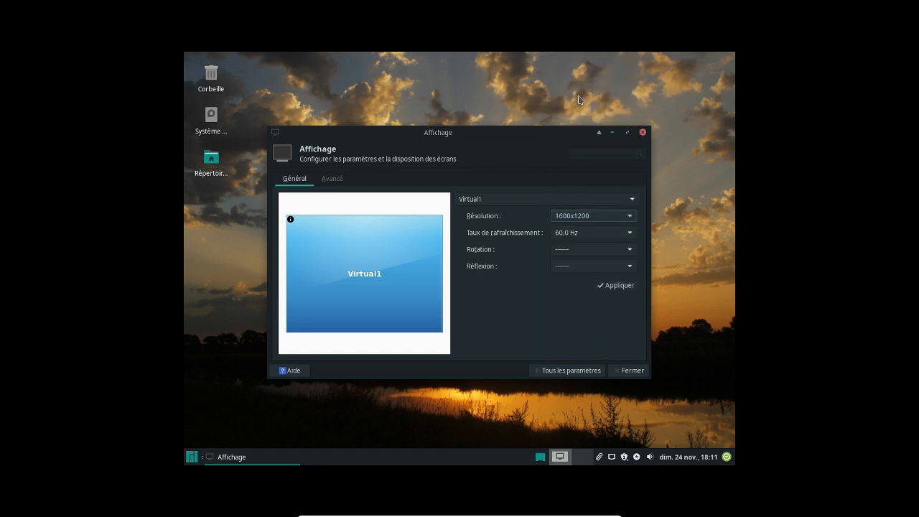
pyautogui.click(616, 285)
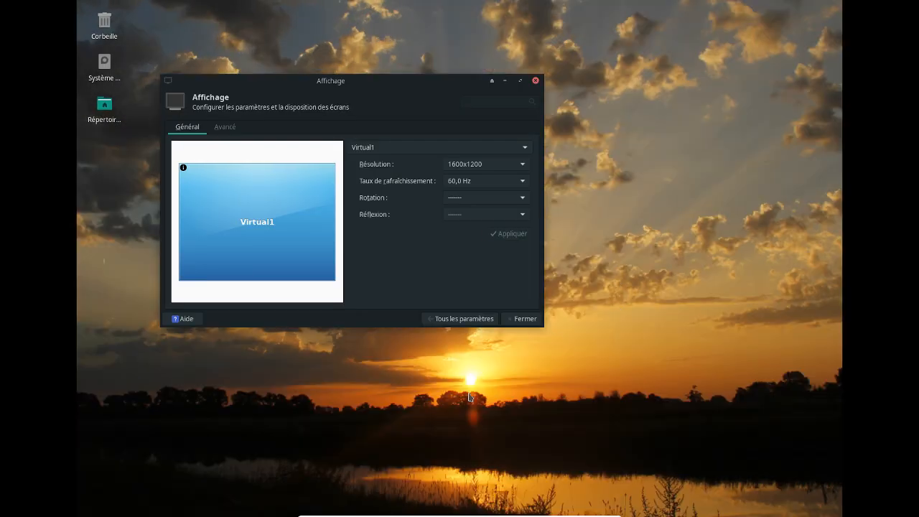
pyautogui.click(525, 318)
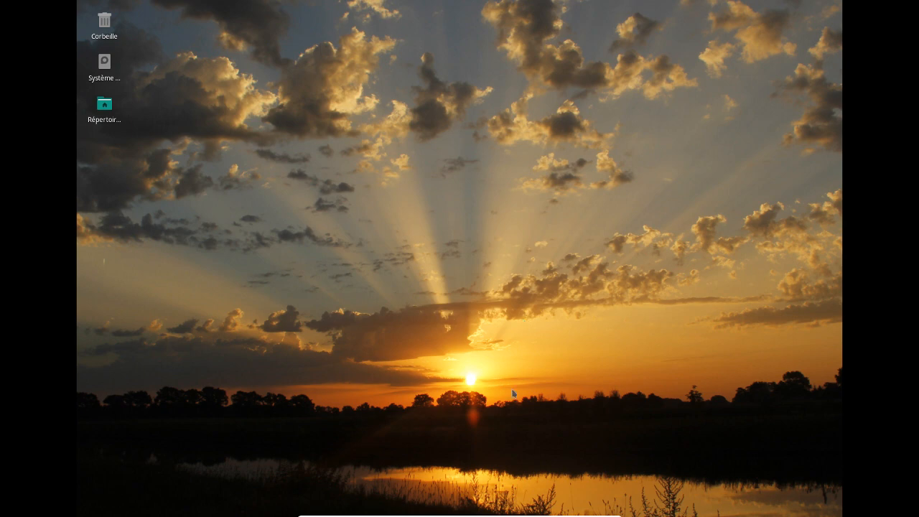
pyautogui.rightClick(446, 190)
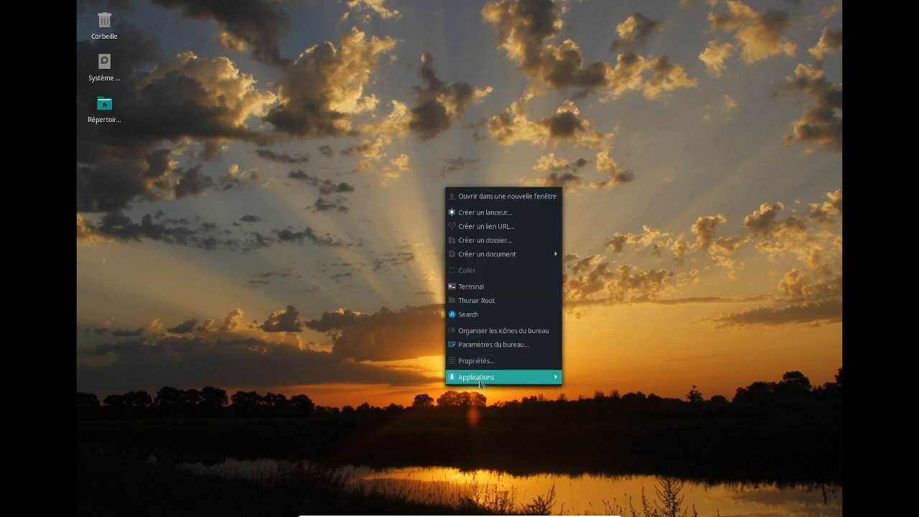
pyautogui.moveTo(472, 378)
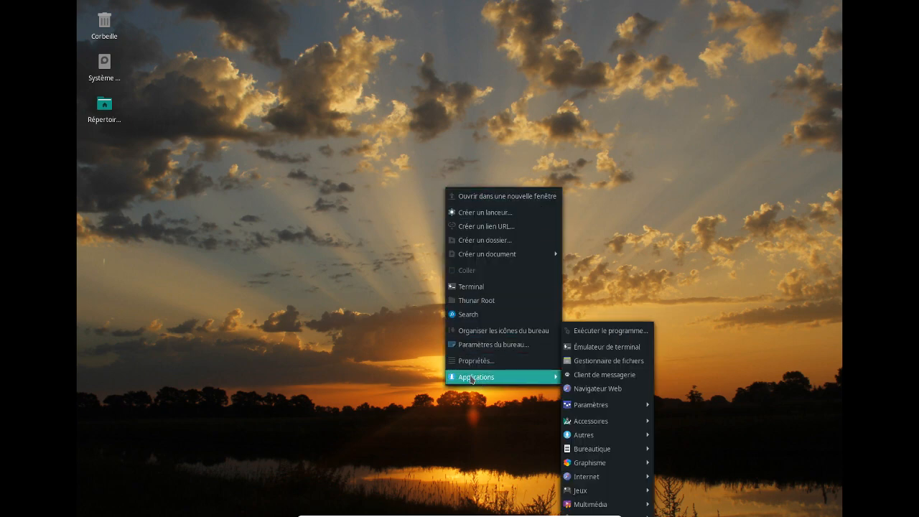
pyautogui.click(354, 337)
pyautogui.click(363, 515)
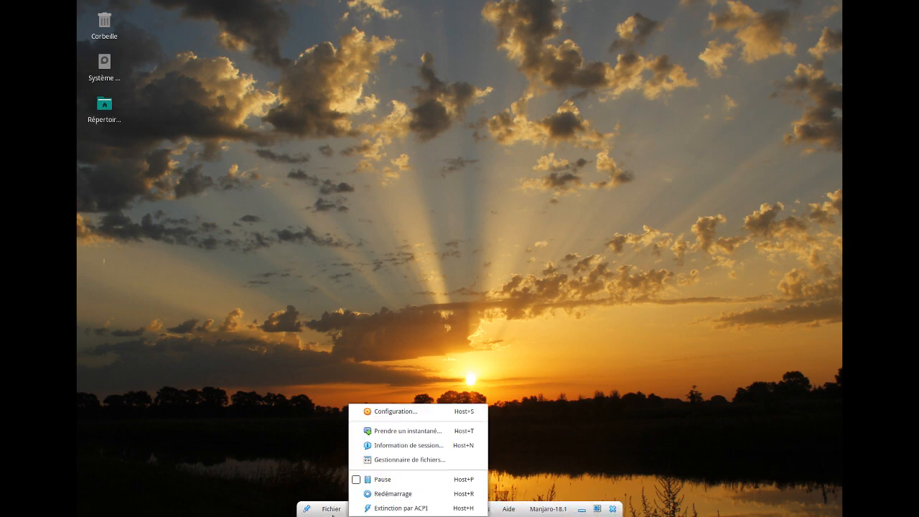
pyautogui.click(282, 443)
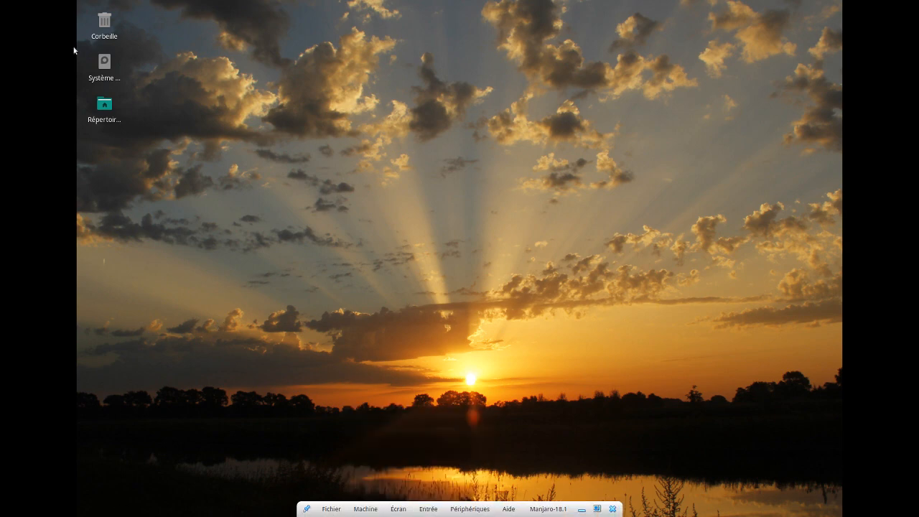
pyautogui.doubleClick(104, 105)
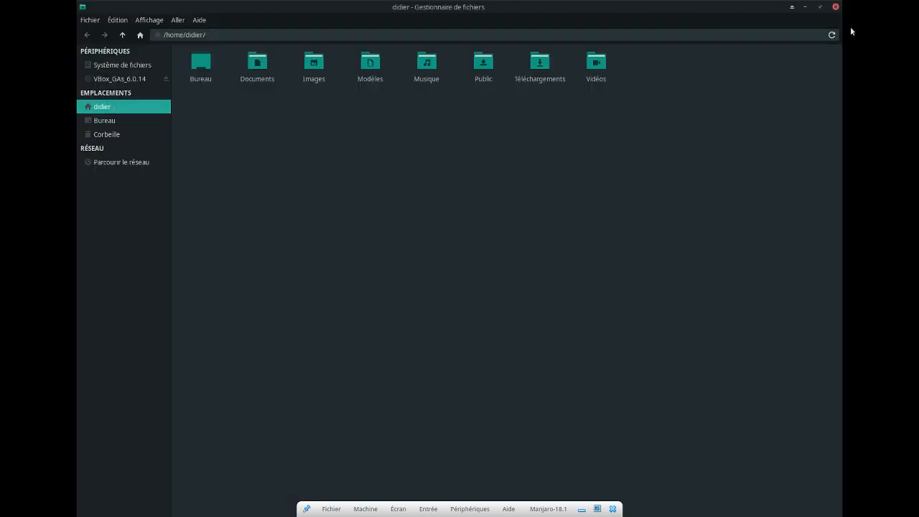
pyautogui.click(91, 21)
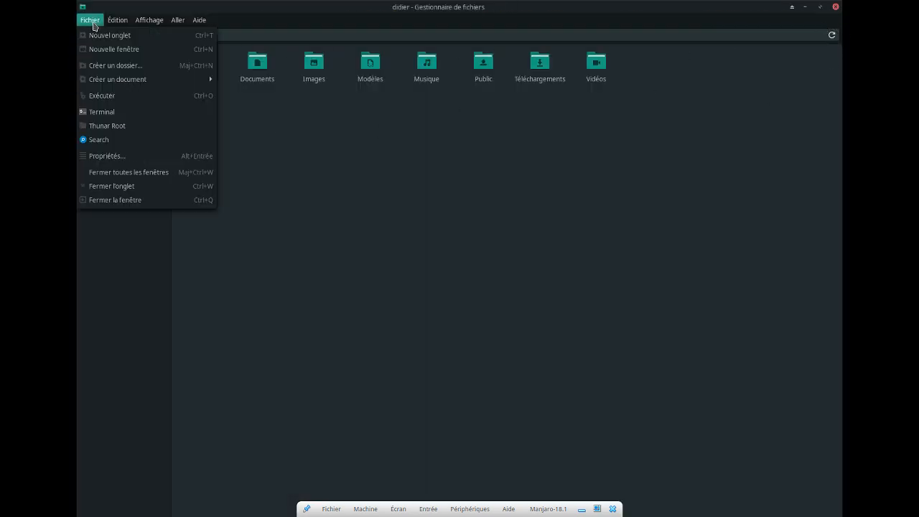
pyautogui.click(125, 204)
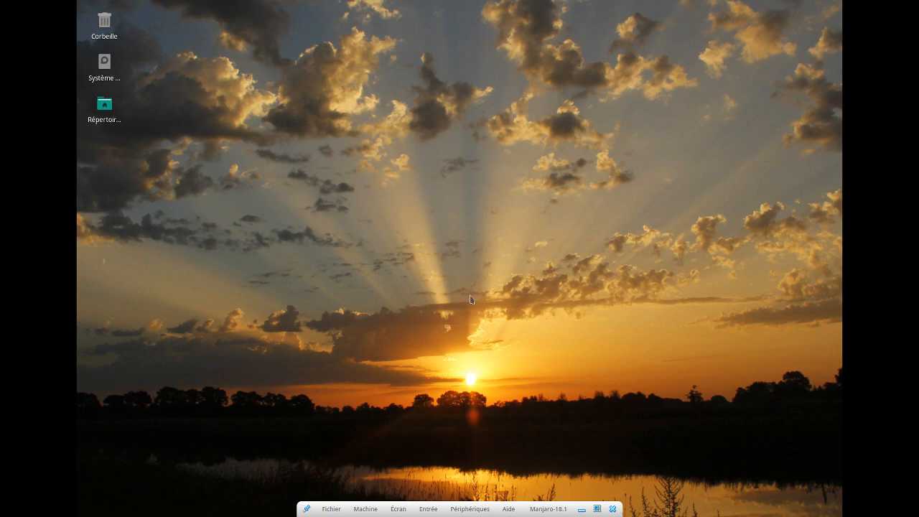
# Power off Manjaro-18.1 via Fichier > Fermer, then quit VirtualBox with Fichier > Quitter
pyautogui.click(332, 514)
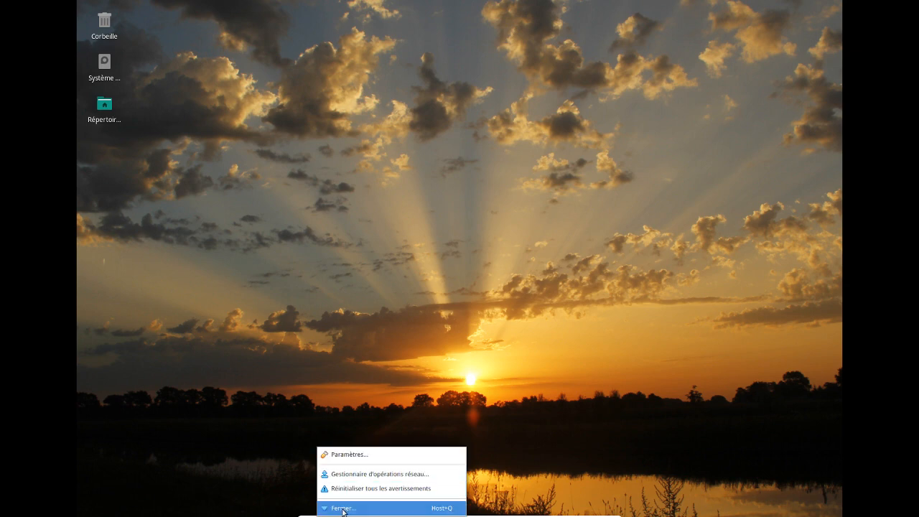
pyautogui.click(344, 509)
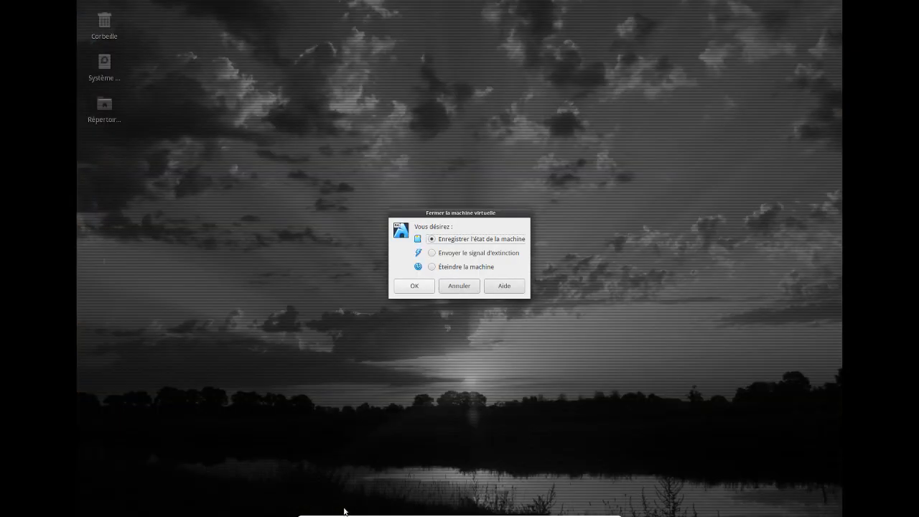
pyautogui.click(432, 268)
pyautogui.click(403, 288)
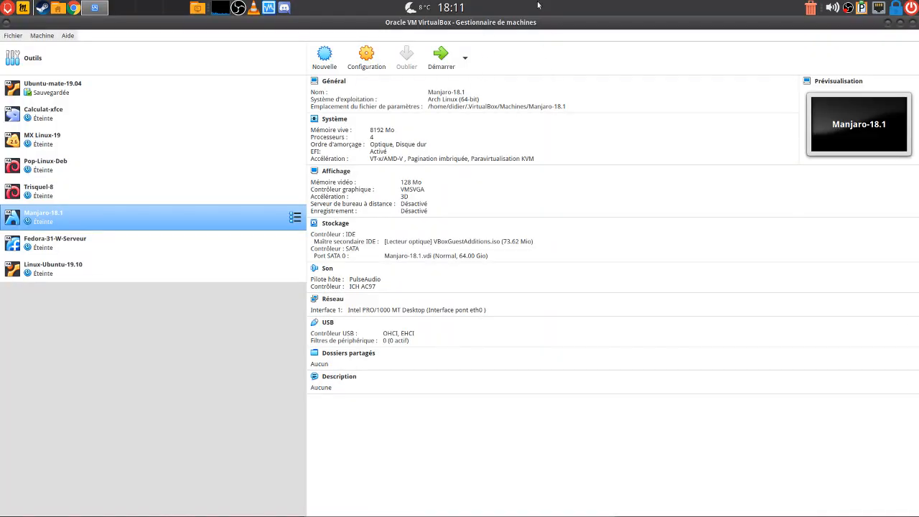
pyautogui.click(13, 35)
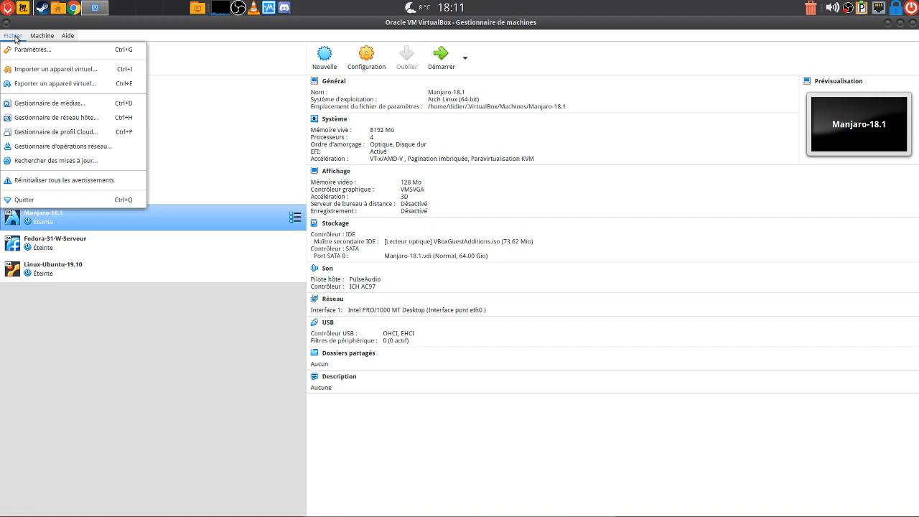
pyautogui.click(54, 199)
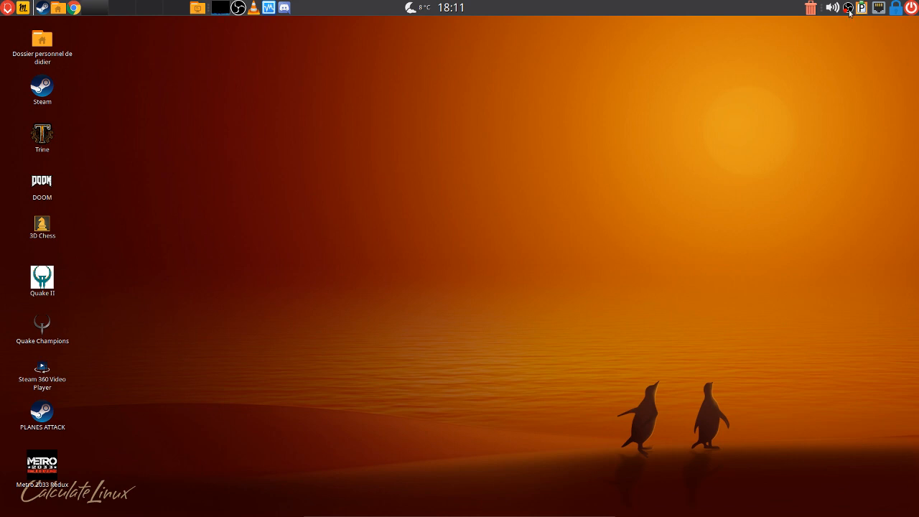
# Close the Téléchargements file manager window and minimize Chrome
pyautogui.hotkey('alt', 'Tab')
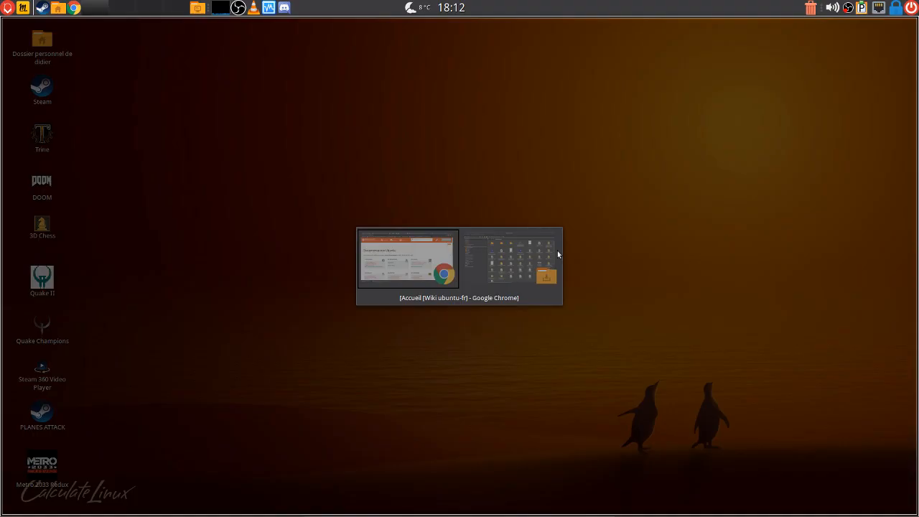
pyautogui.hotkey('alt', 'Tab')
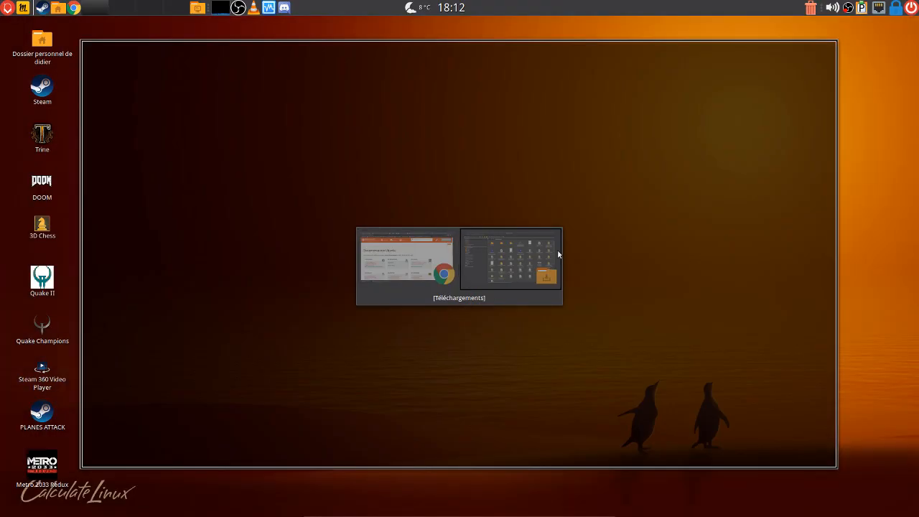
pyautogui.click(830, 46)
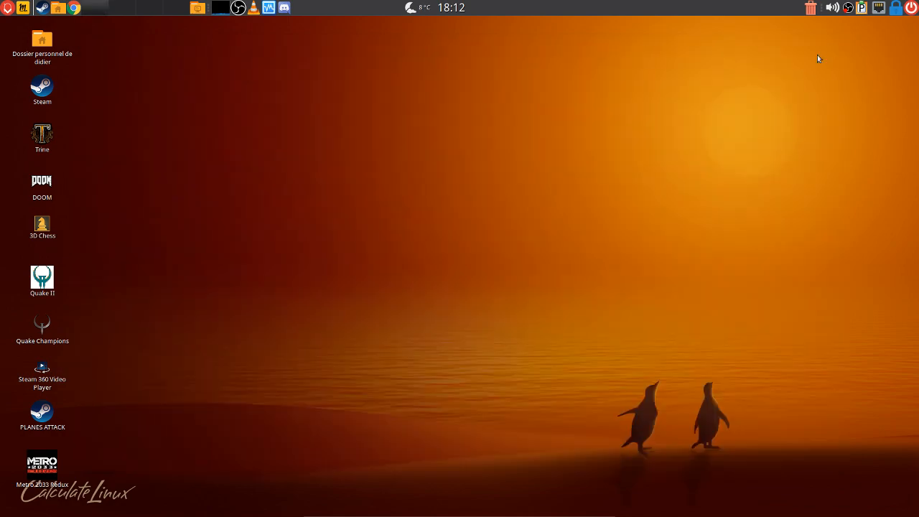
pyautogui.hotkey('alt', 'Tab')
pyautogui.click(886, 24)
# Bring up OBS's tray recording options, then dismiss them without choosing
pyautogui.rightClick(848, 8)
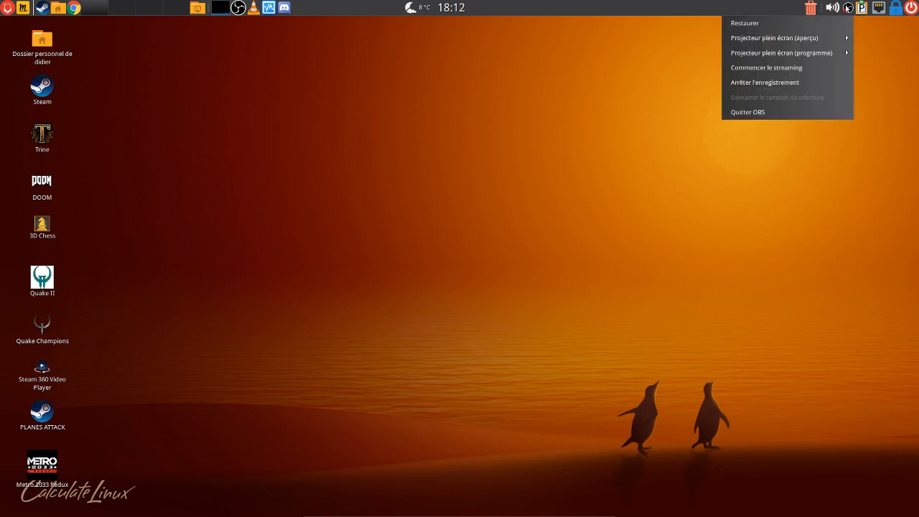
pyautogui.moveTo(807, 41)
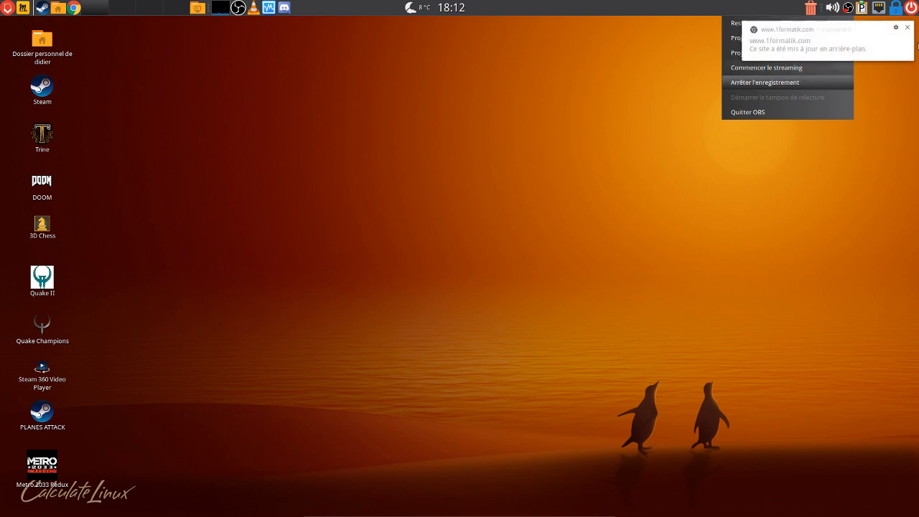
pyautogui.click(907, 28)
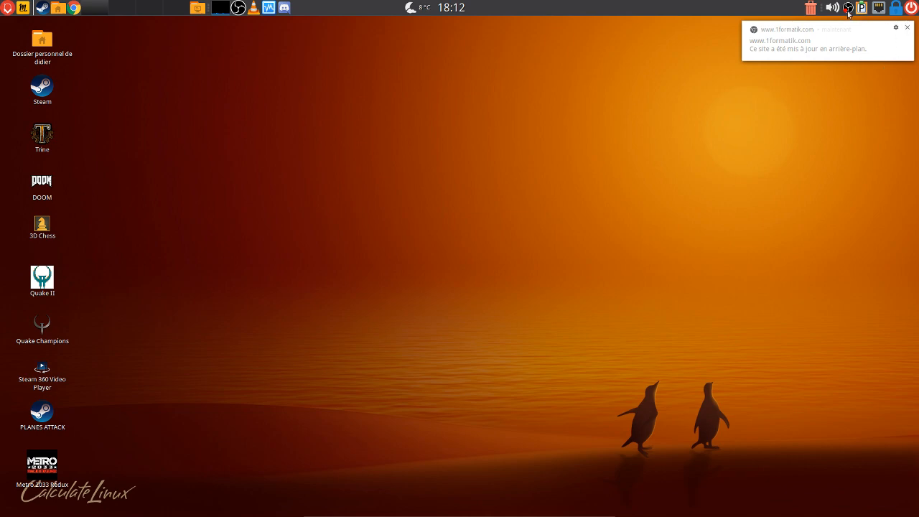